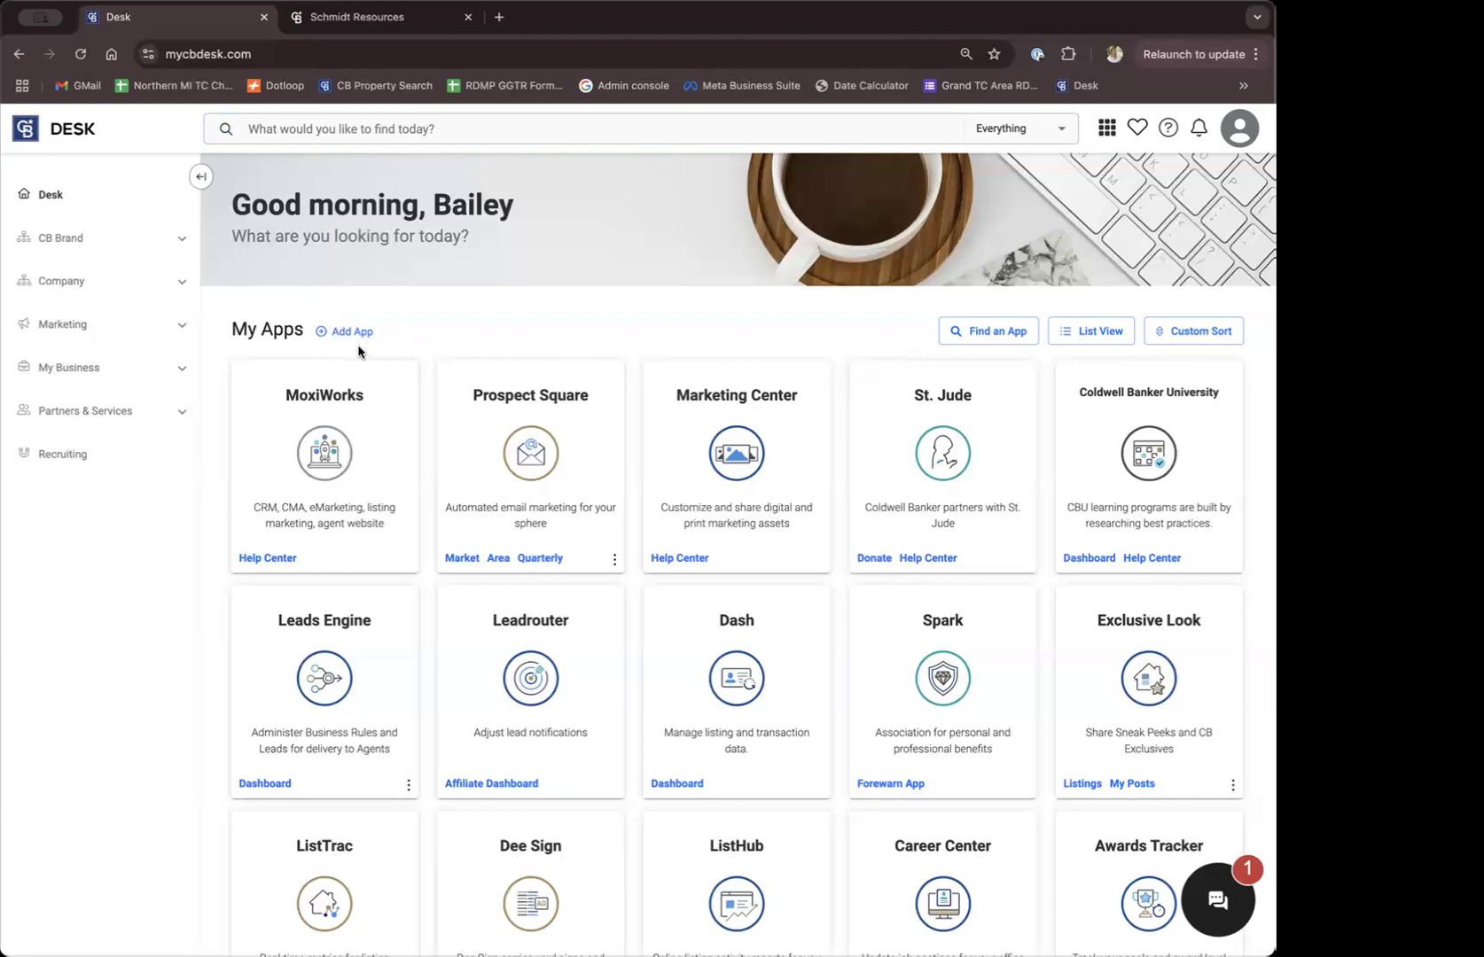
Open the agent website's admin tool through MoxiWorks and look over the live site's homepage
click(318, 465)
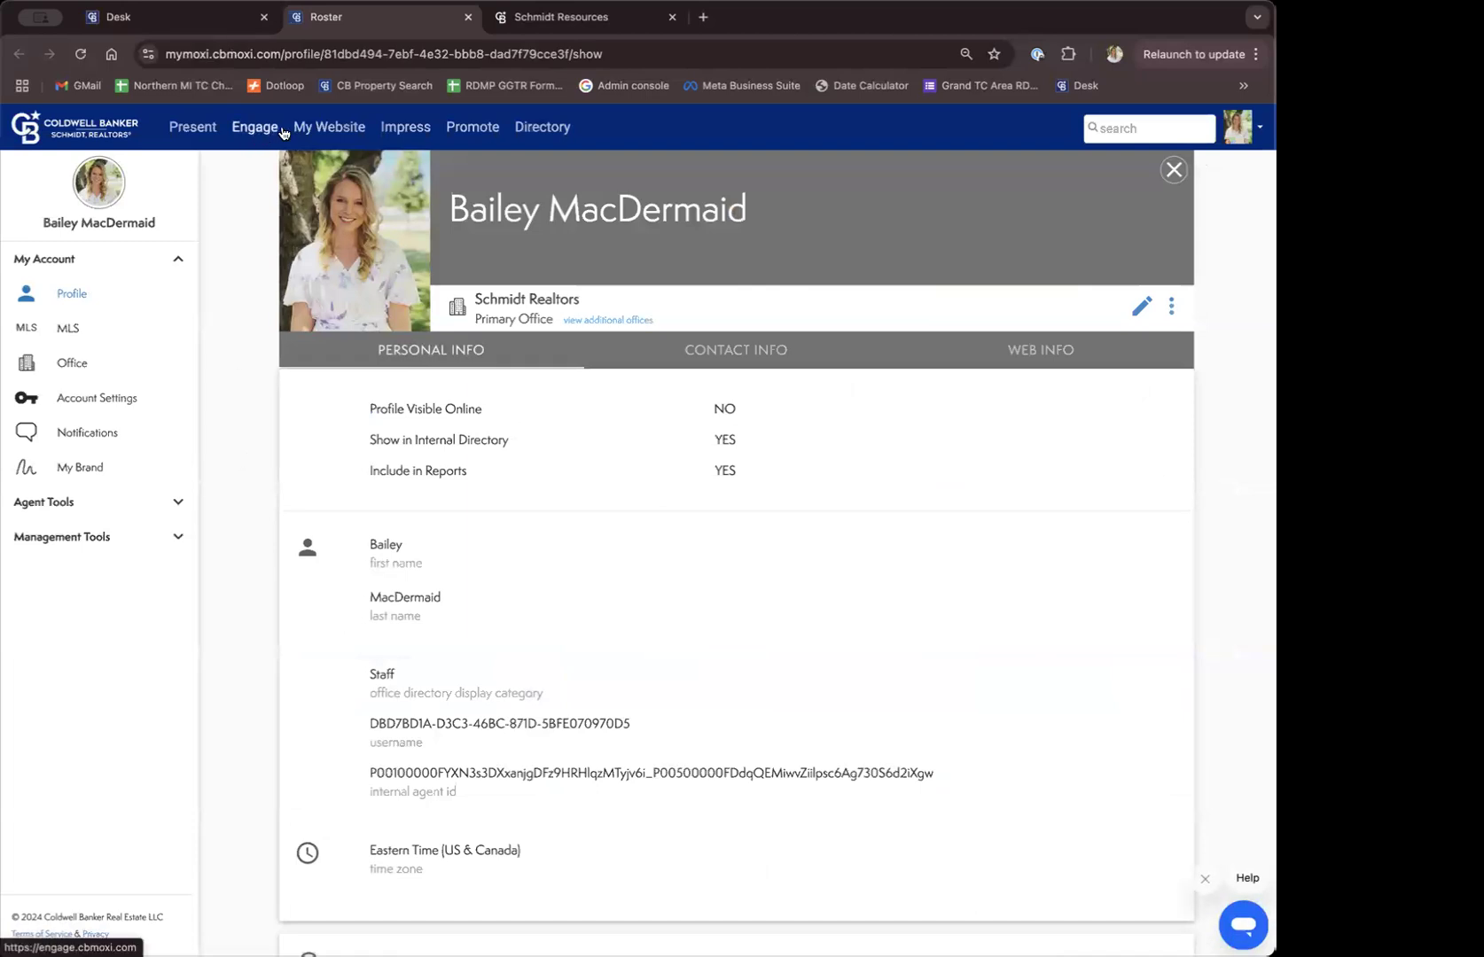
click(333, 129)
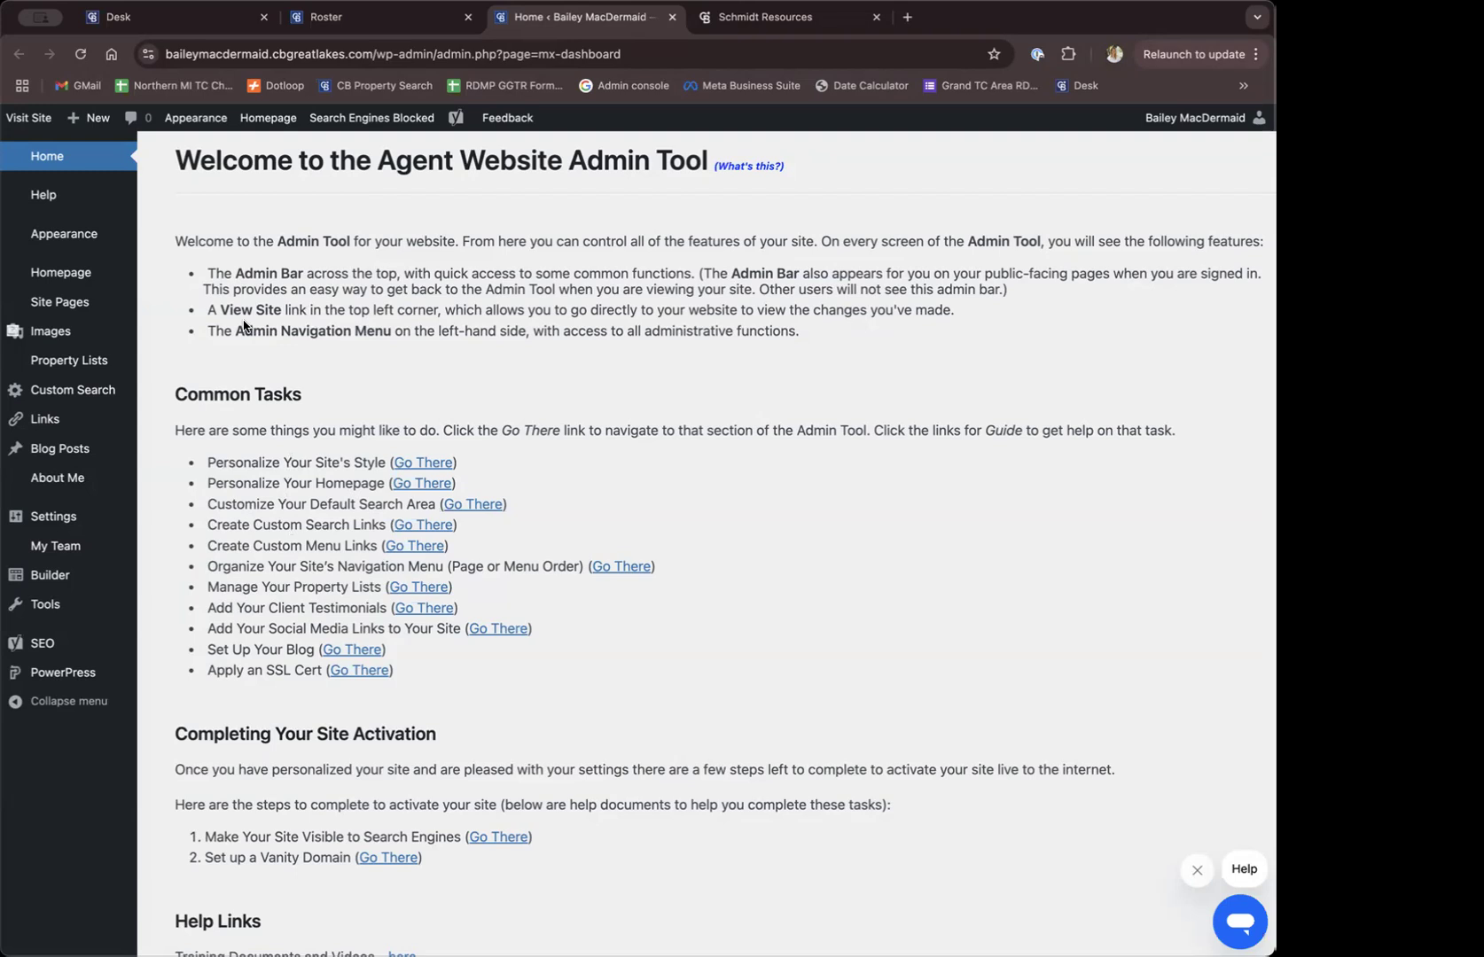
click(27, 123)
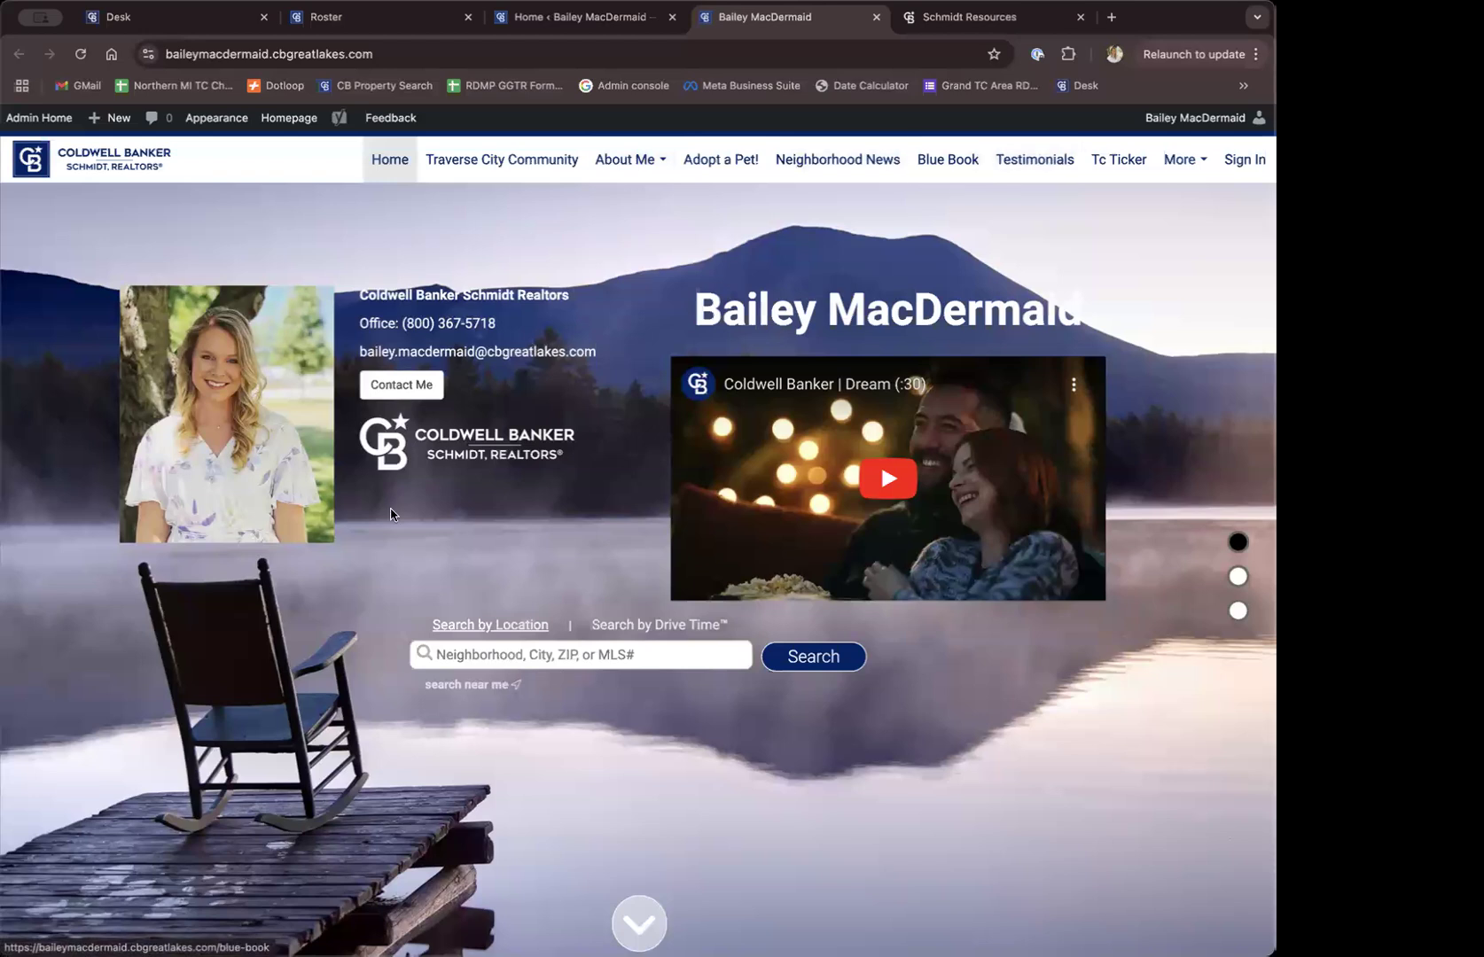
scroll(300, 714, down, 10)
scroll(300, 717, down, 4)
scroll(299, 716, up, 15)
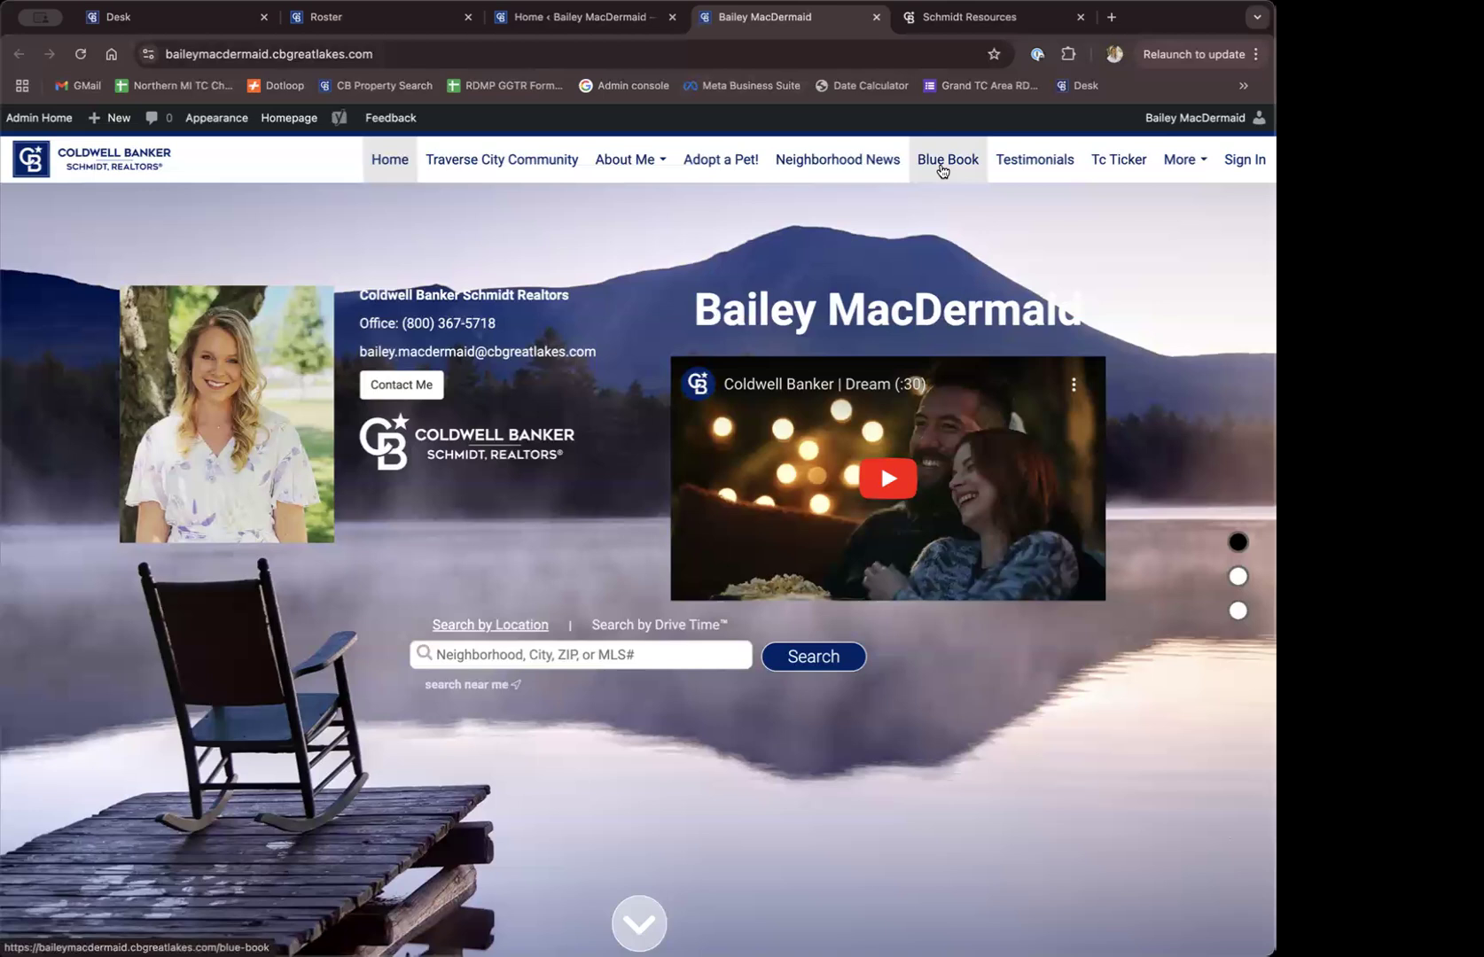
Open the site's Blue Book page and leaf through the embedded flipbook to pages 8-9
click(937, 168)
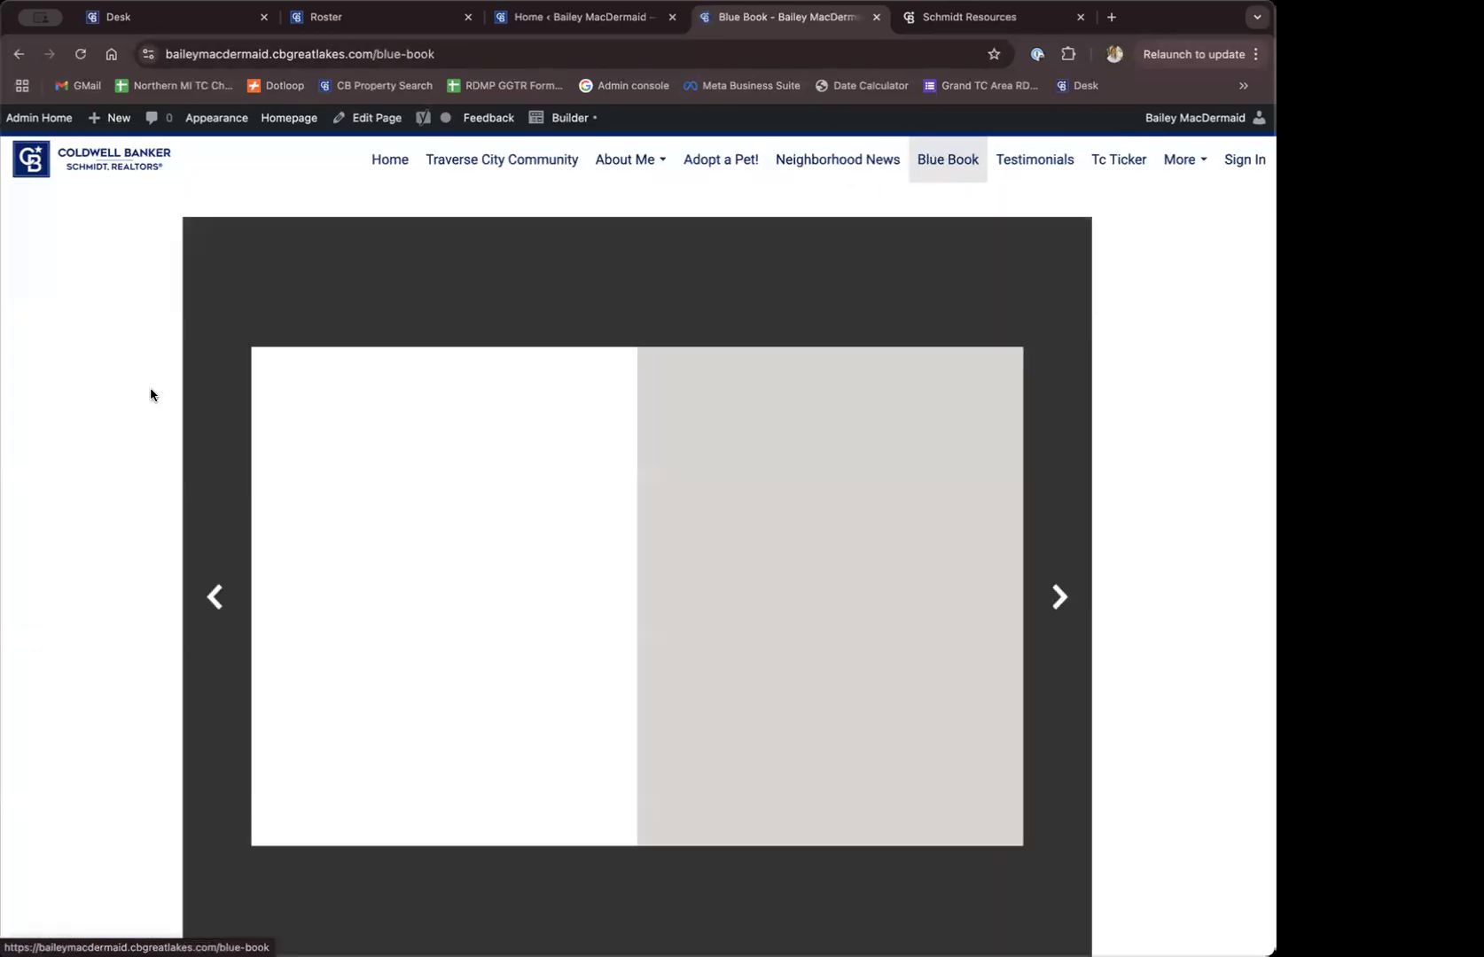
scroll(79, 541, down, 1)
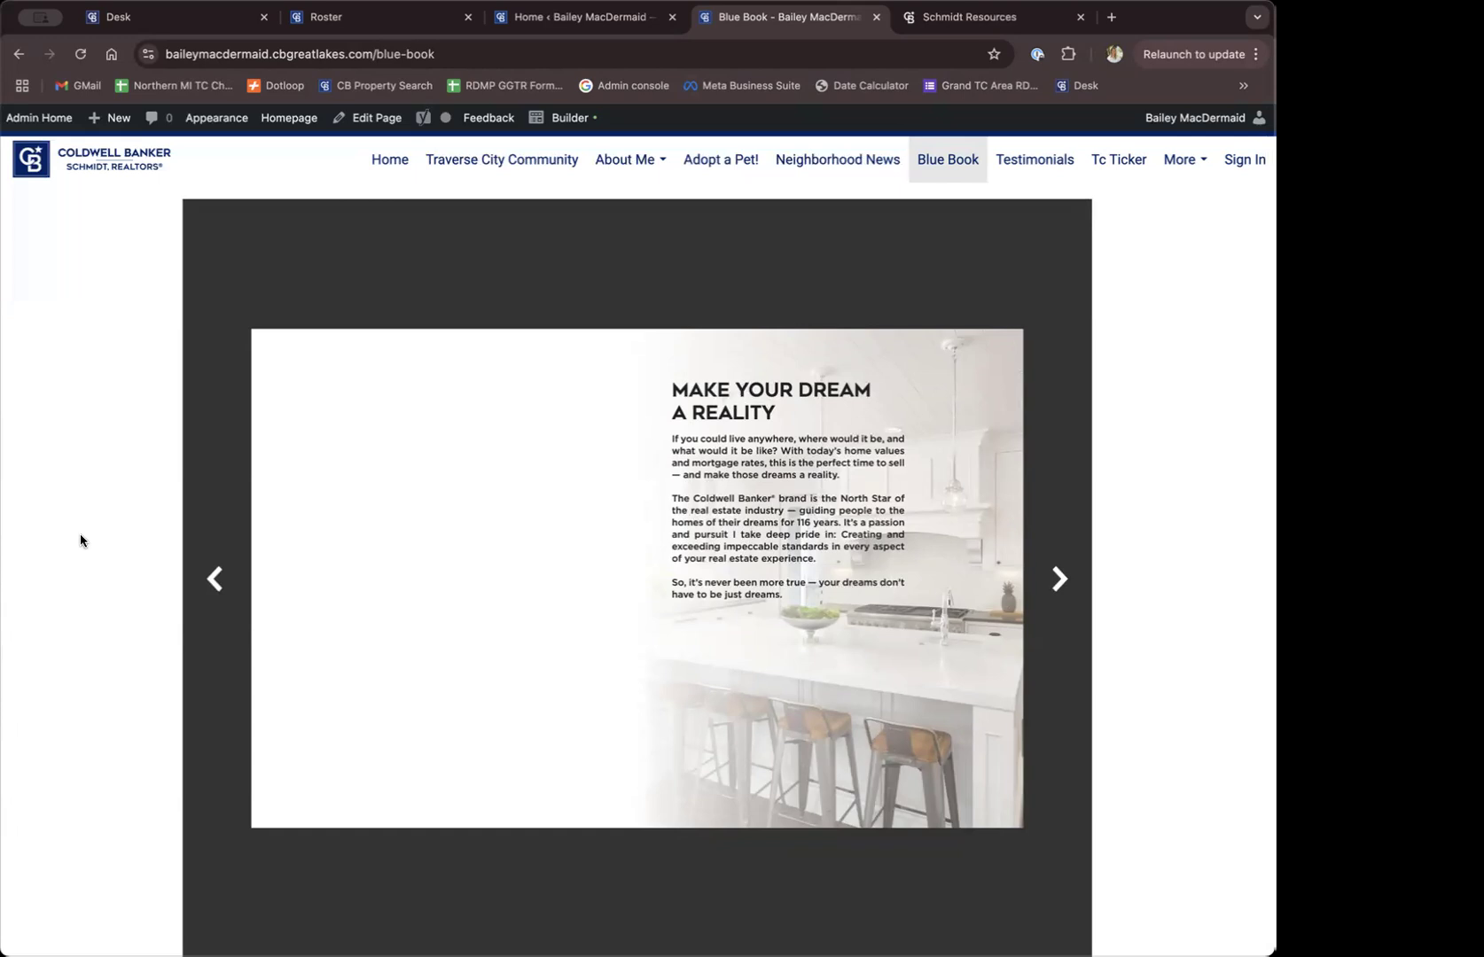
scroll(80, 541, up, 1)
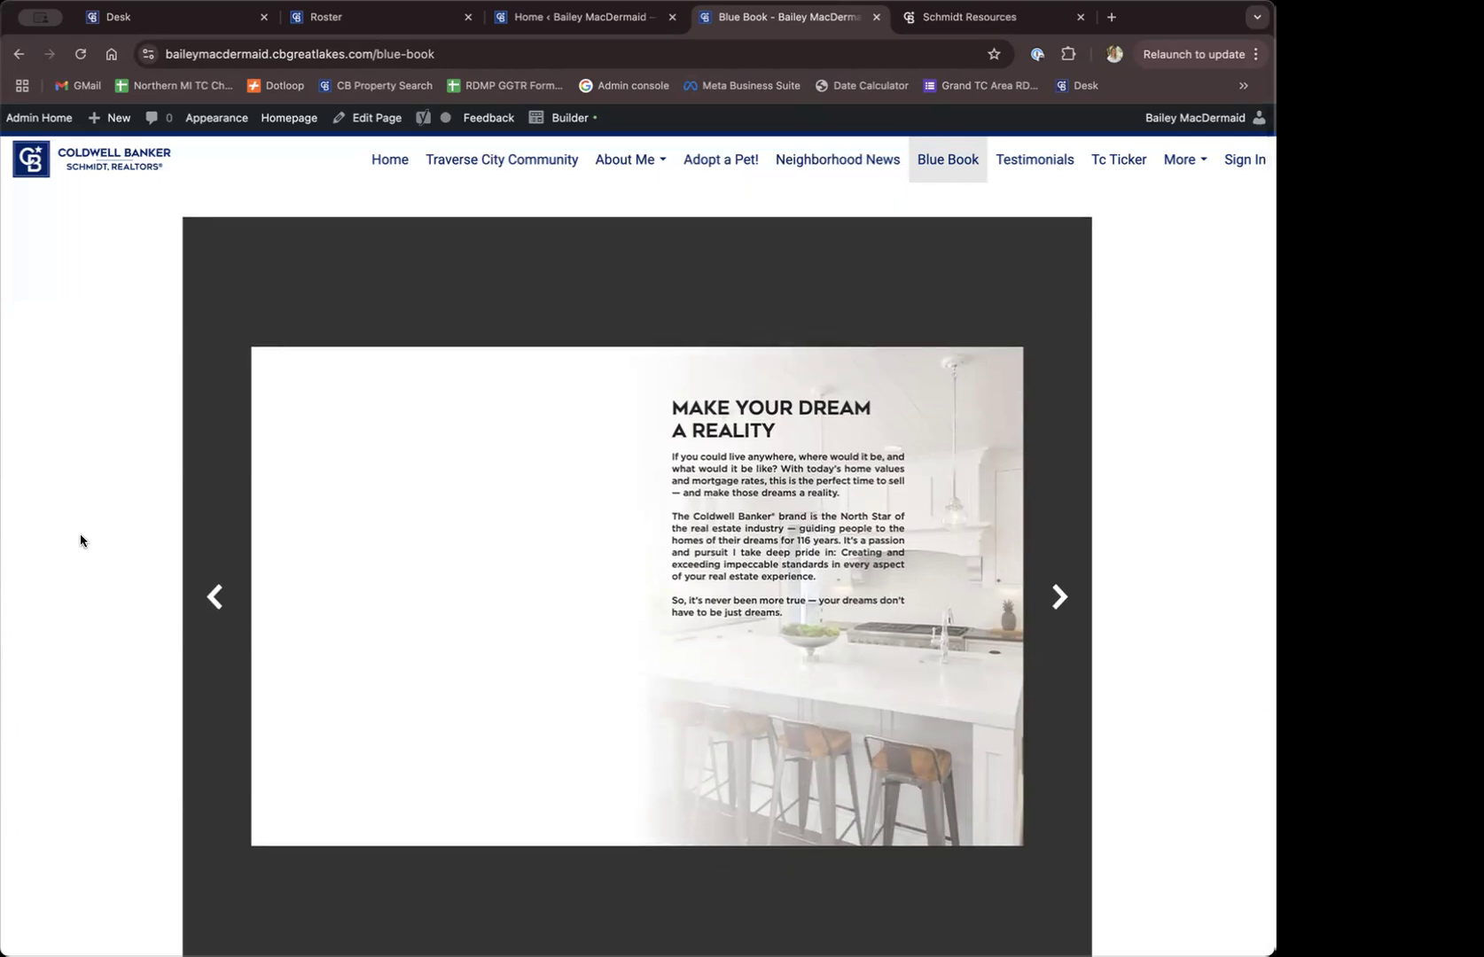
scroll(80, 540, down, 5)
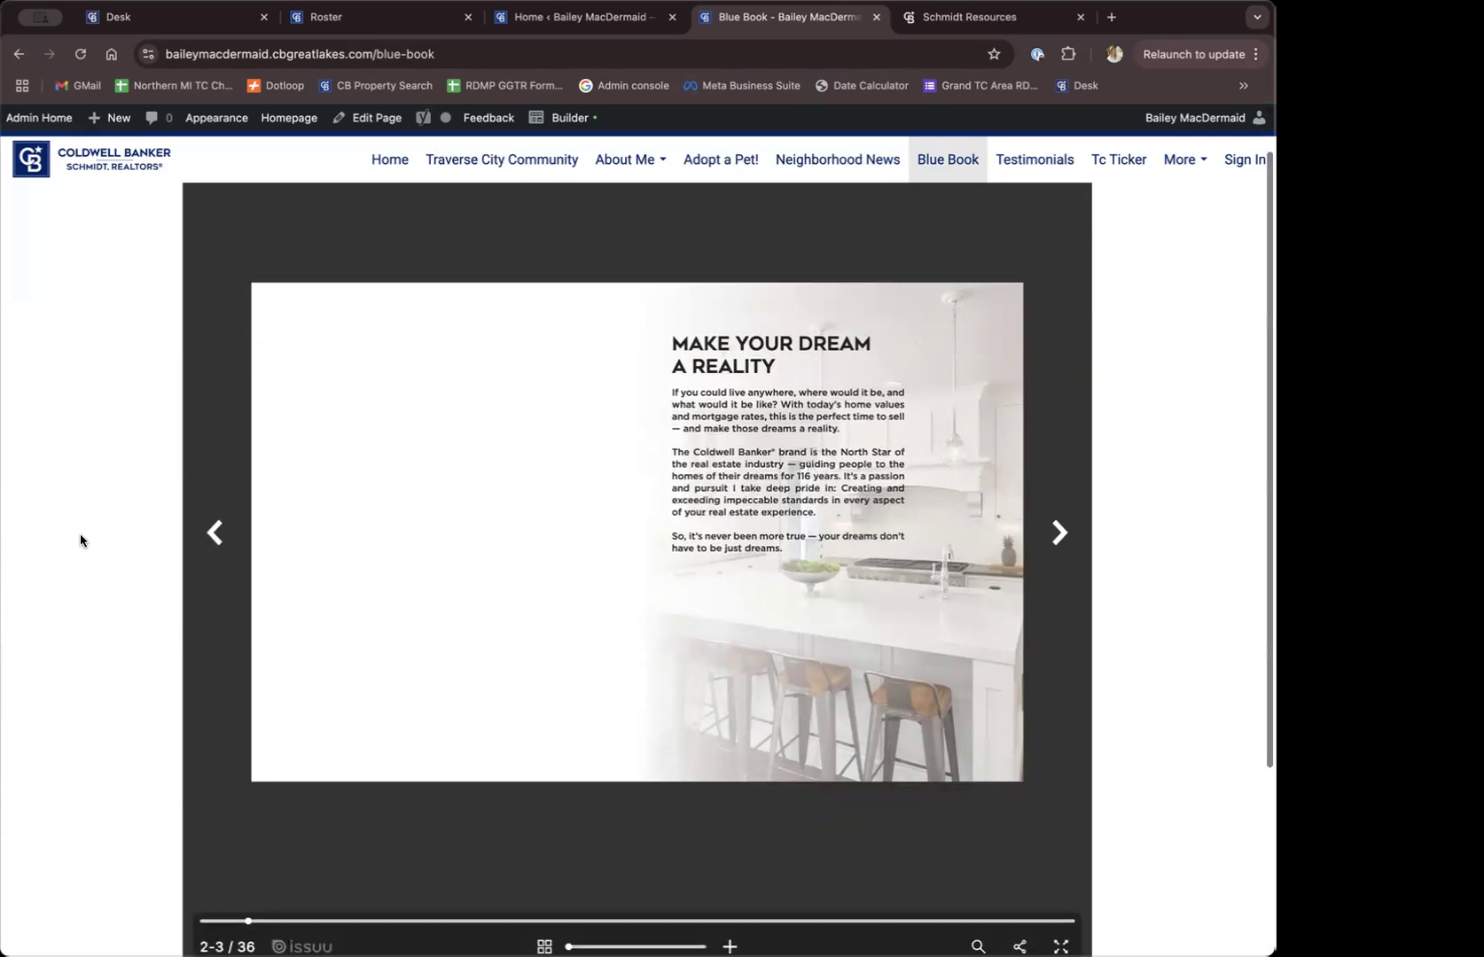
scroll(80, 541, up, 5)
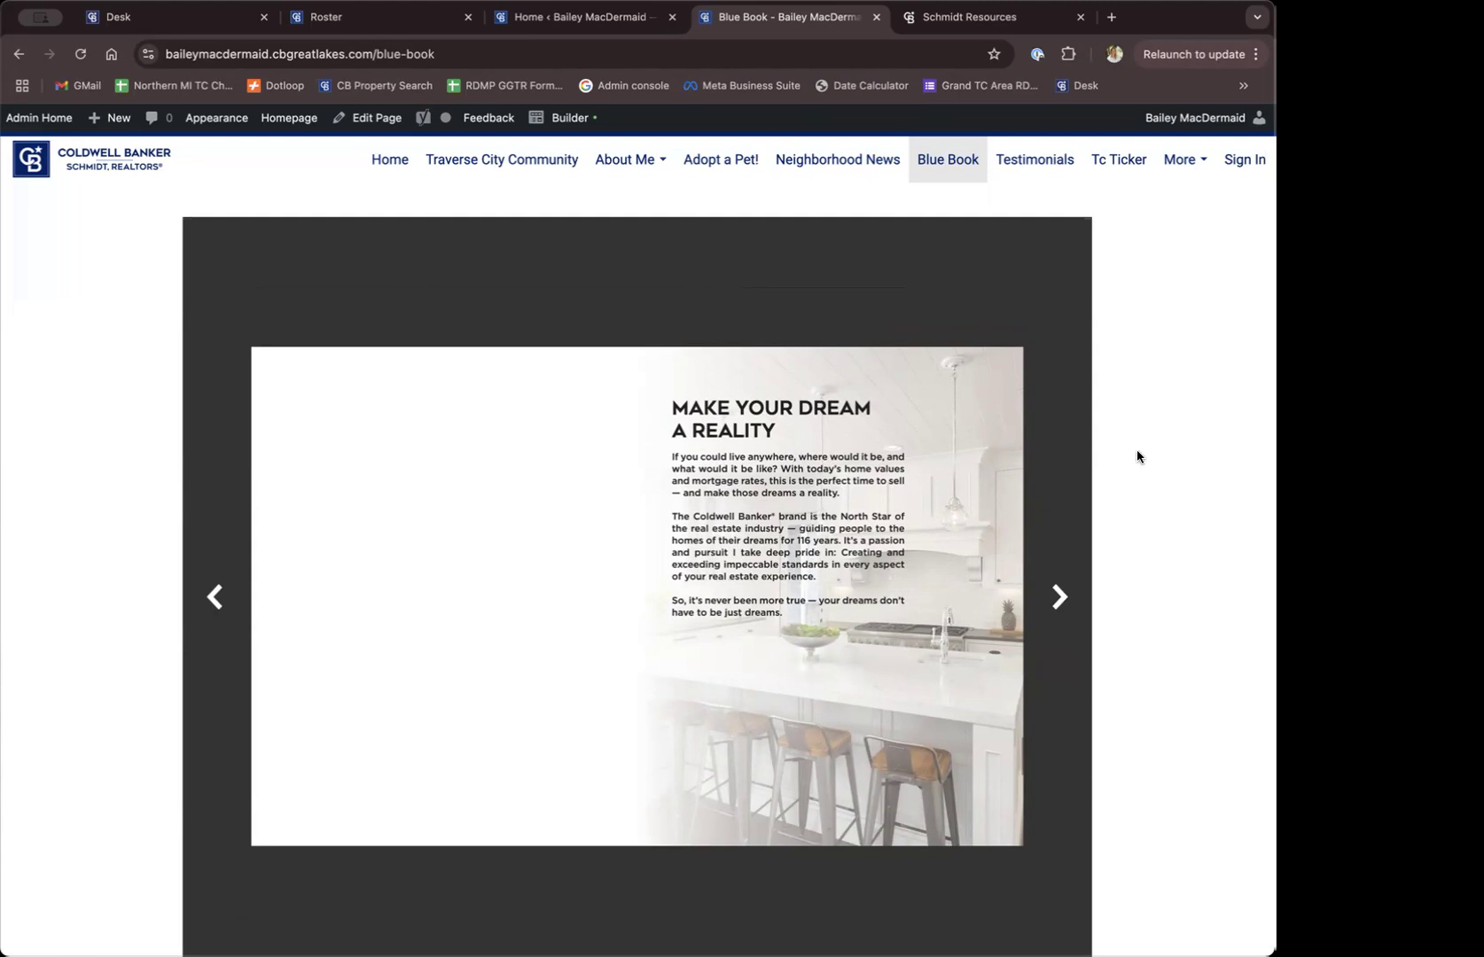
scroll(1137, 449, down, 1)
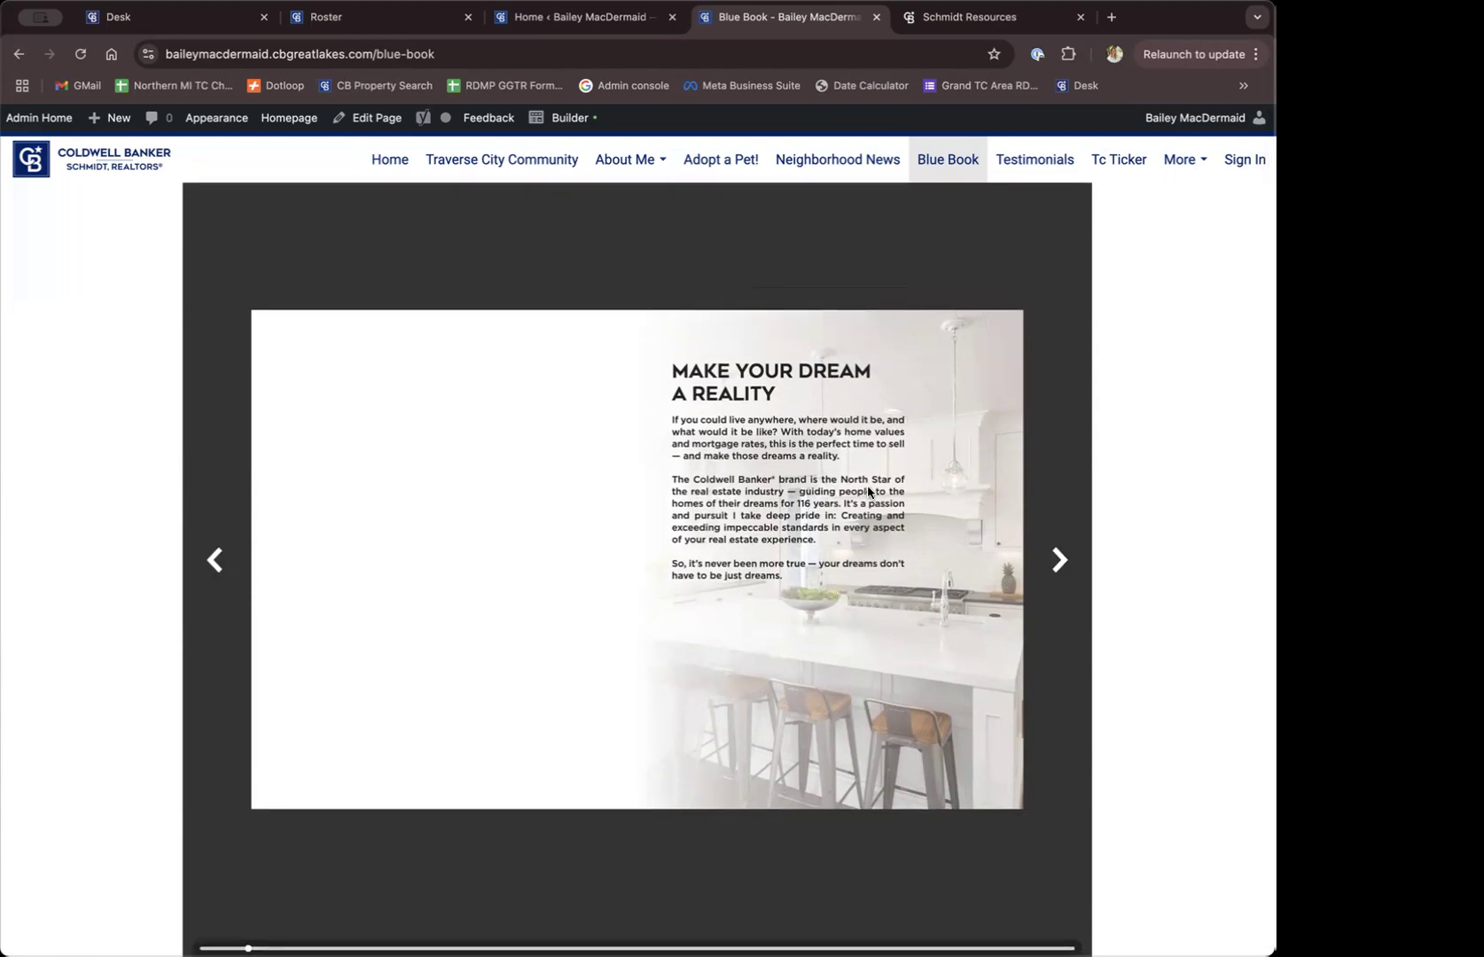
click(1050, 572)
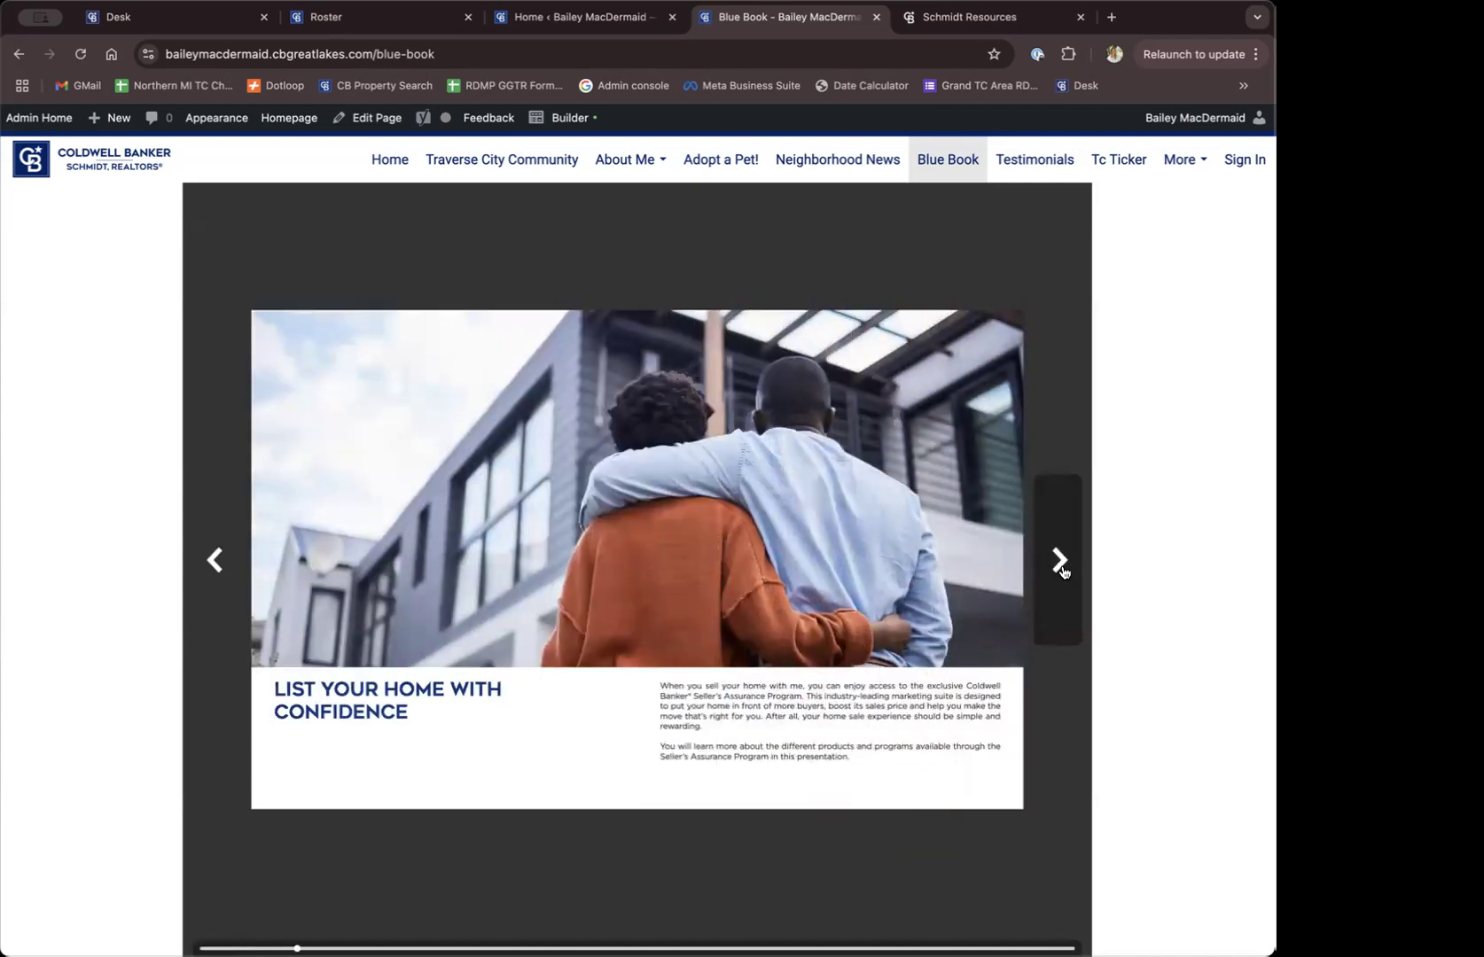
click(1060, 568)
click(1060, 567)
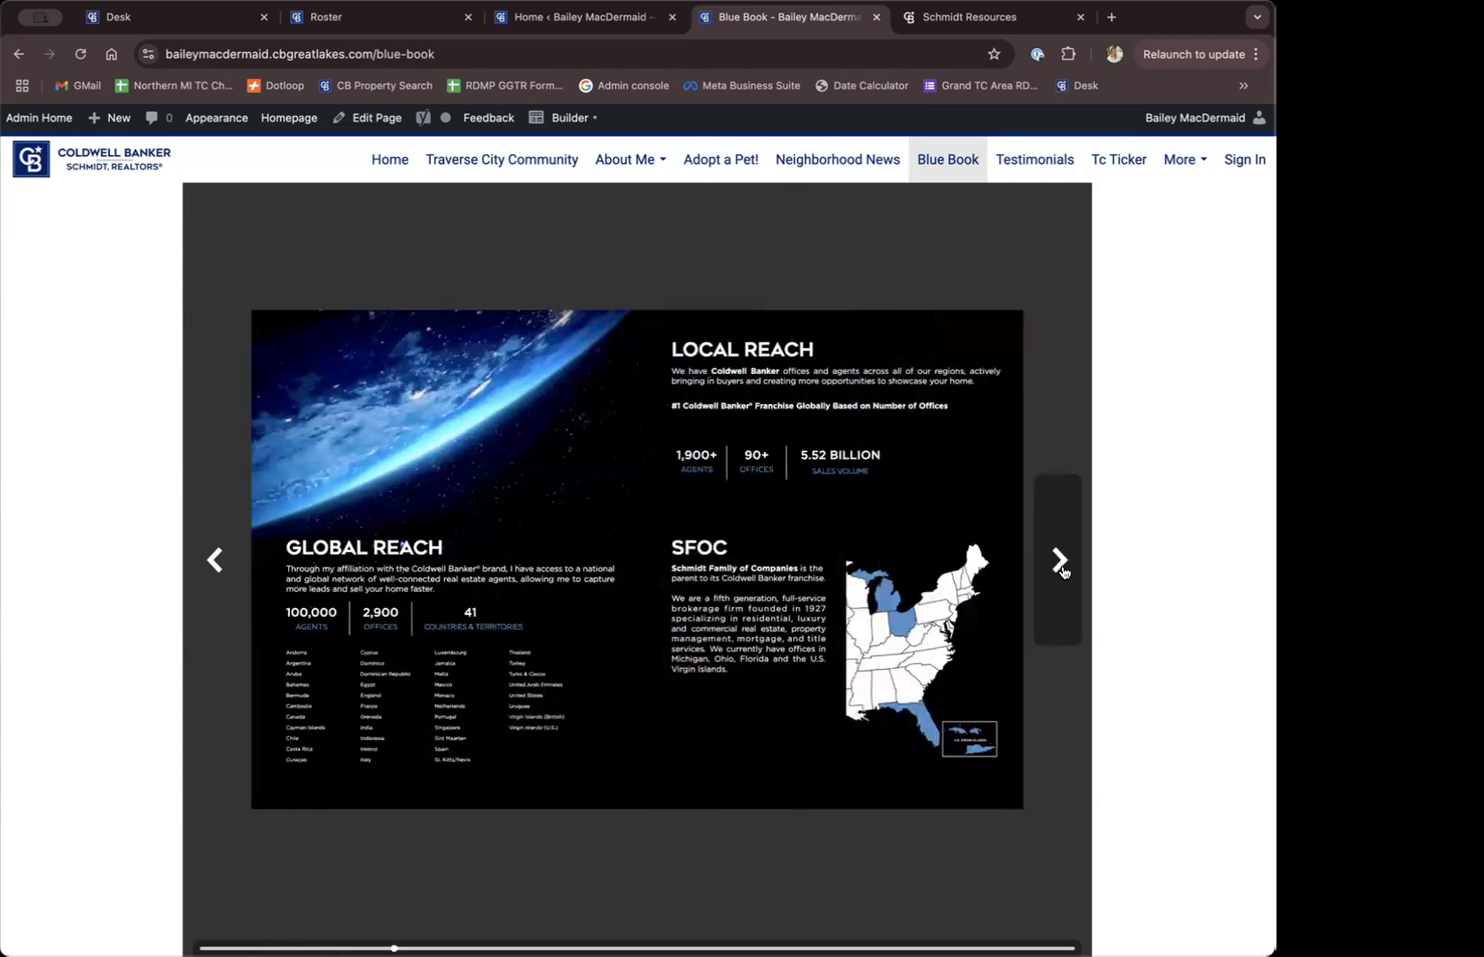
Look through the flipbook's page thumbnail overview, close it and reload the Blue Book page
scroll(1191, 634, down, 2)
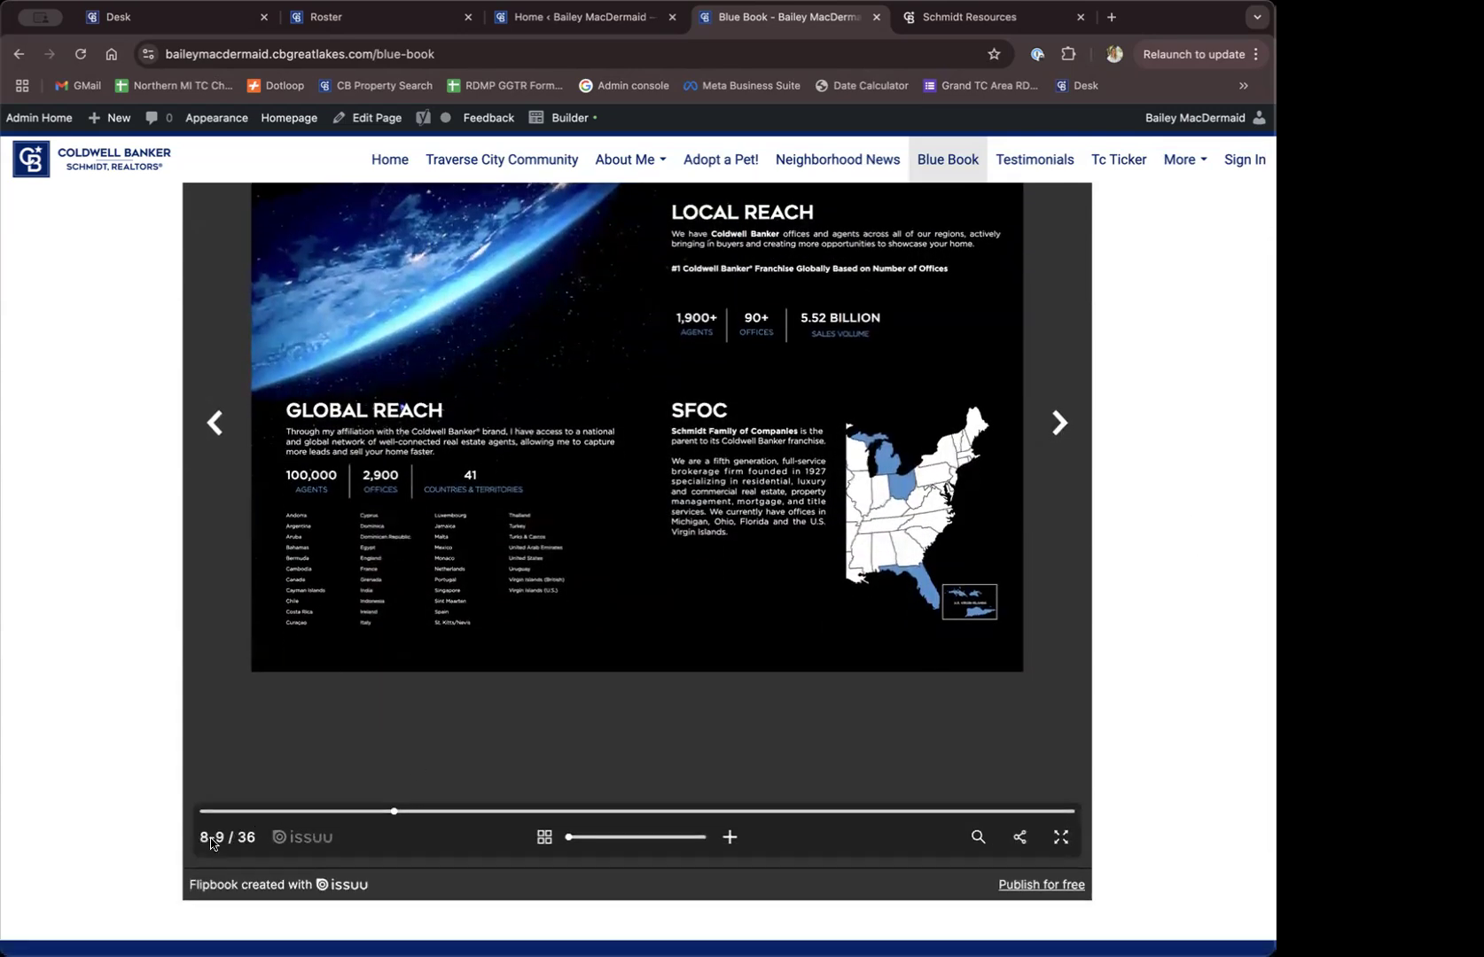
click(545, 837)
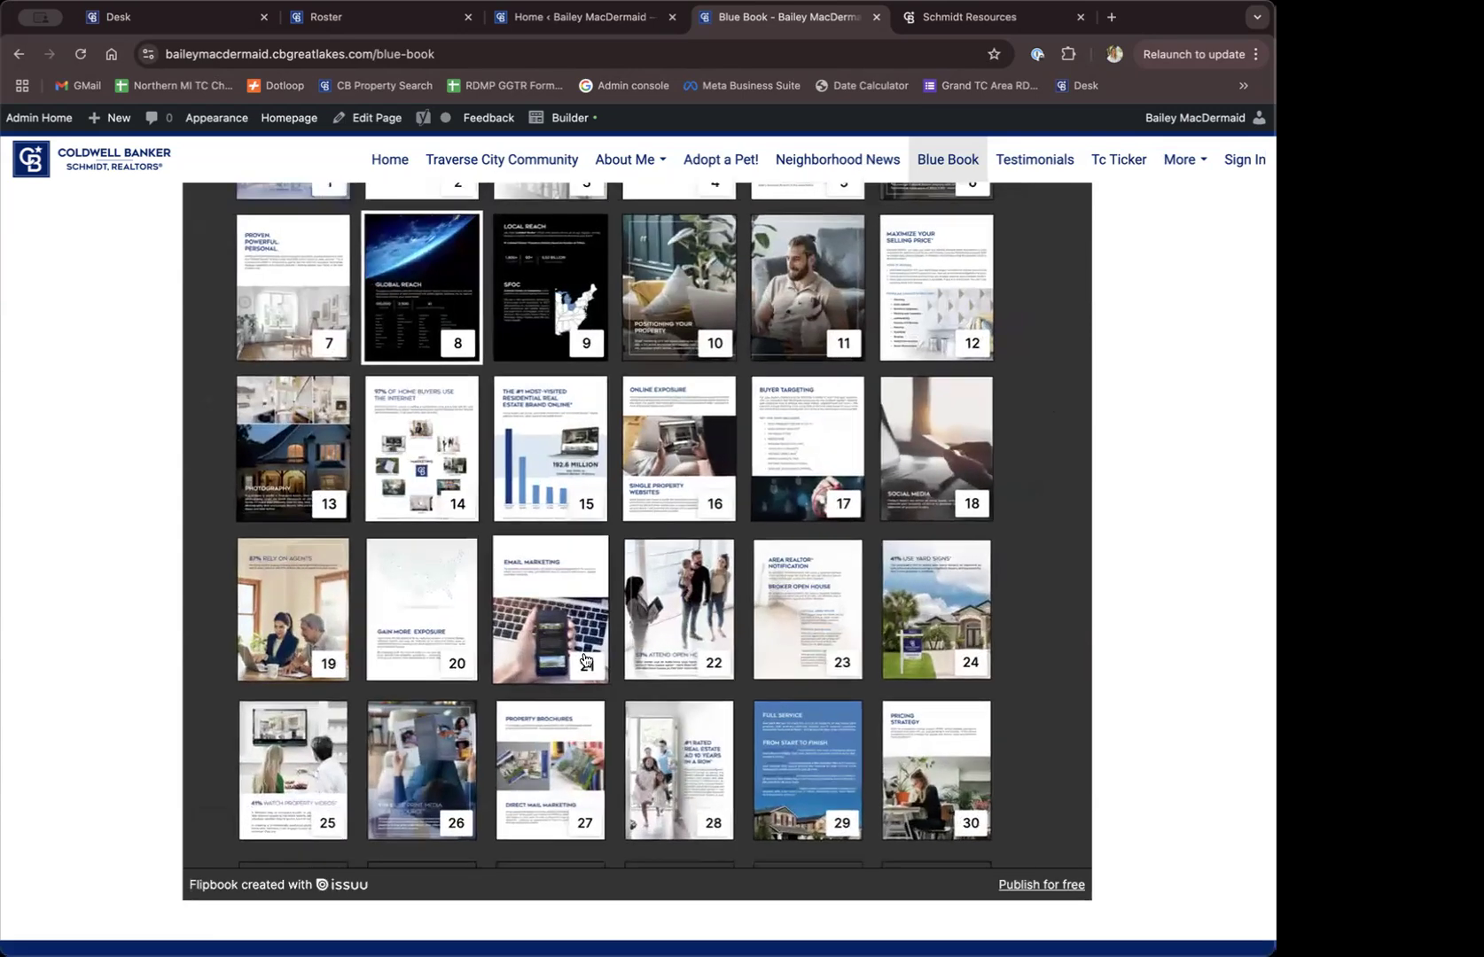
scroll(584, 660, down, 4)
scroll(585, 660, up, 5)
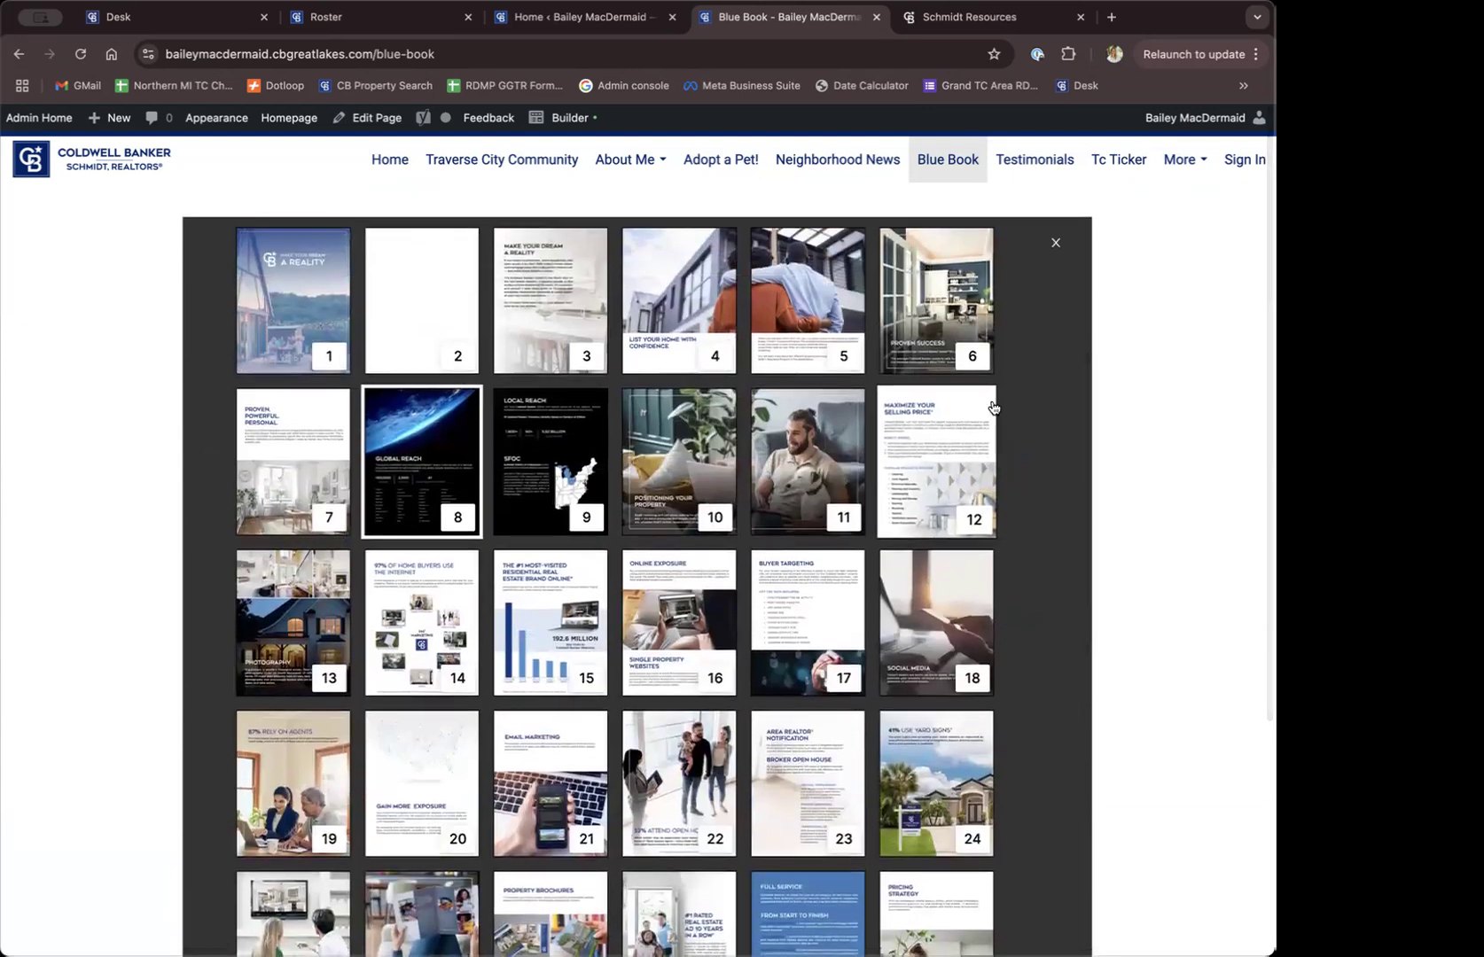
click(1054, 242)
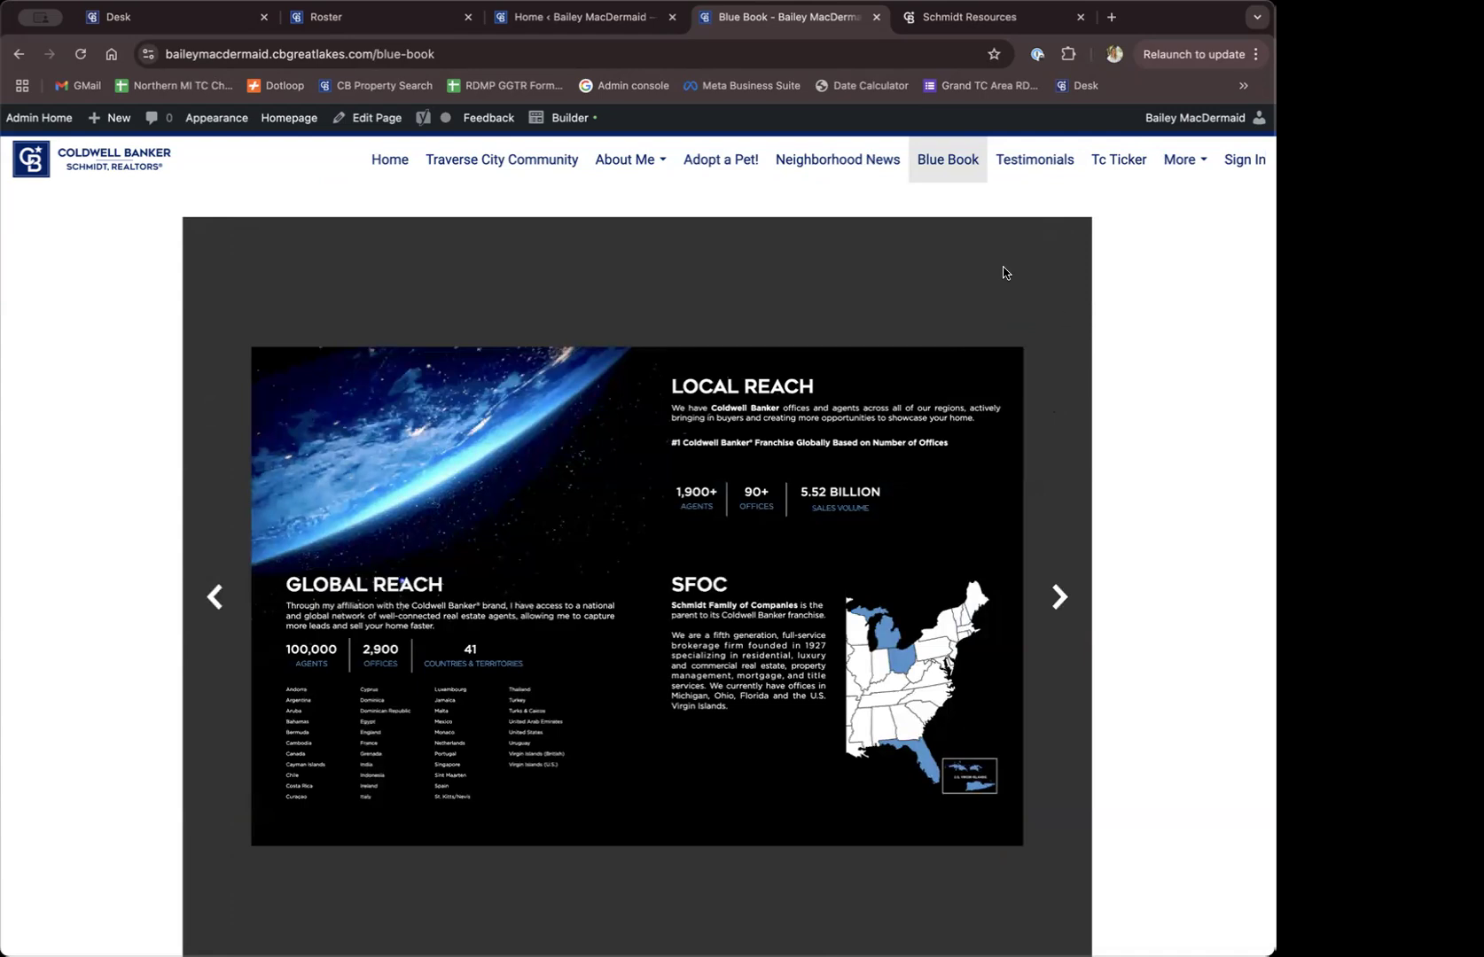
click(940, 160)
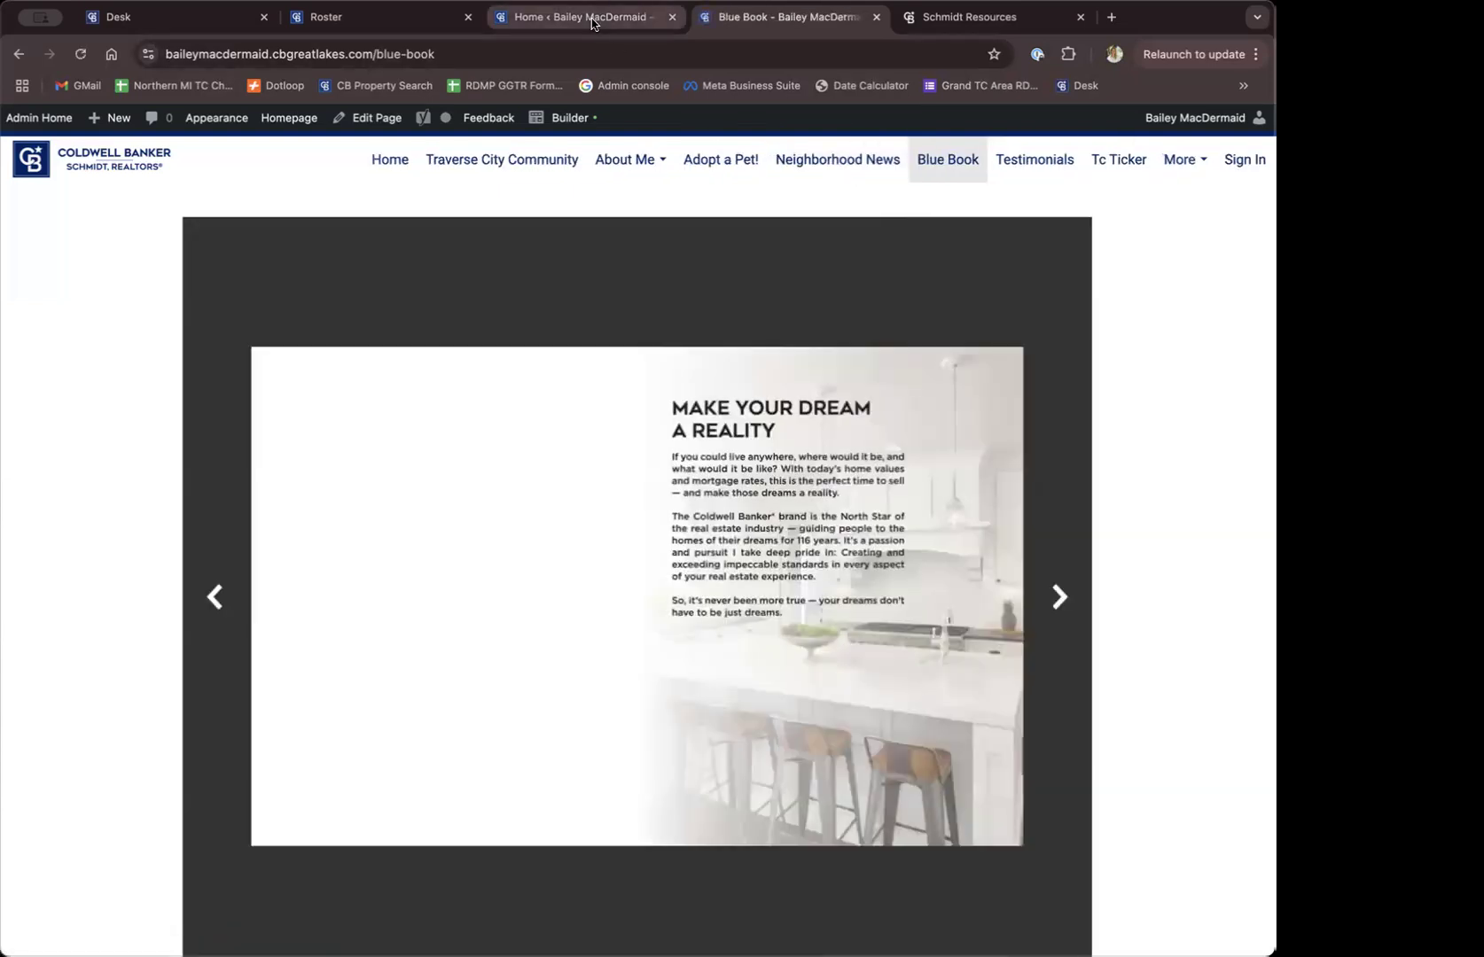
Return to the website admin tool and review the list of all site pages
click(592, 24)
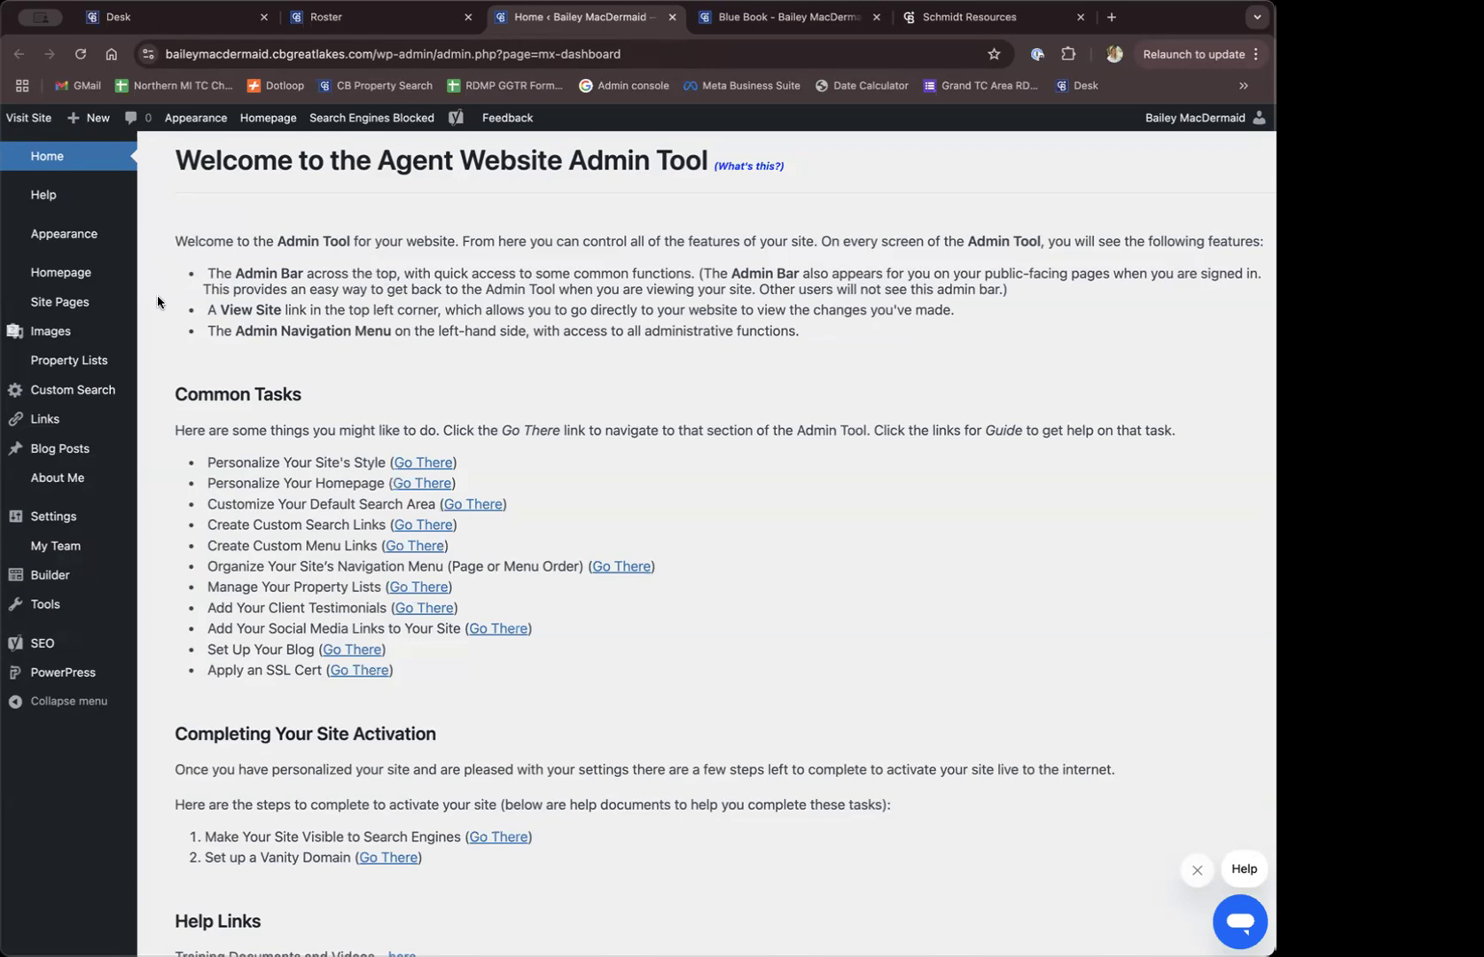
mouse_move(62, 303)
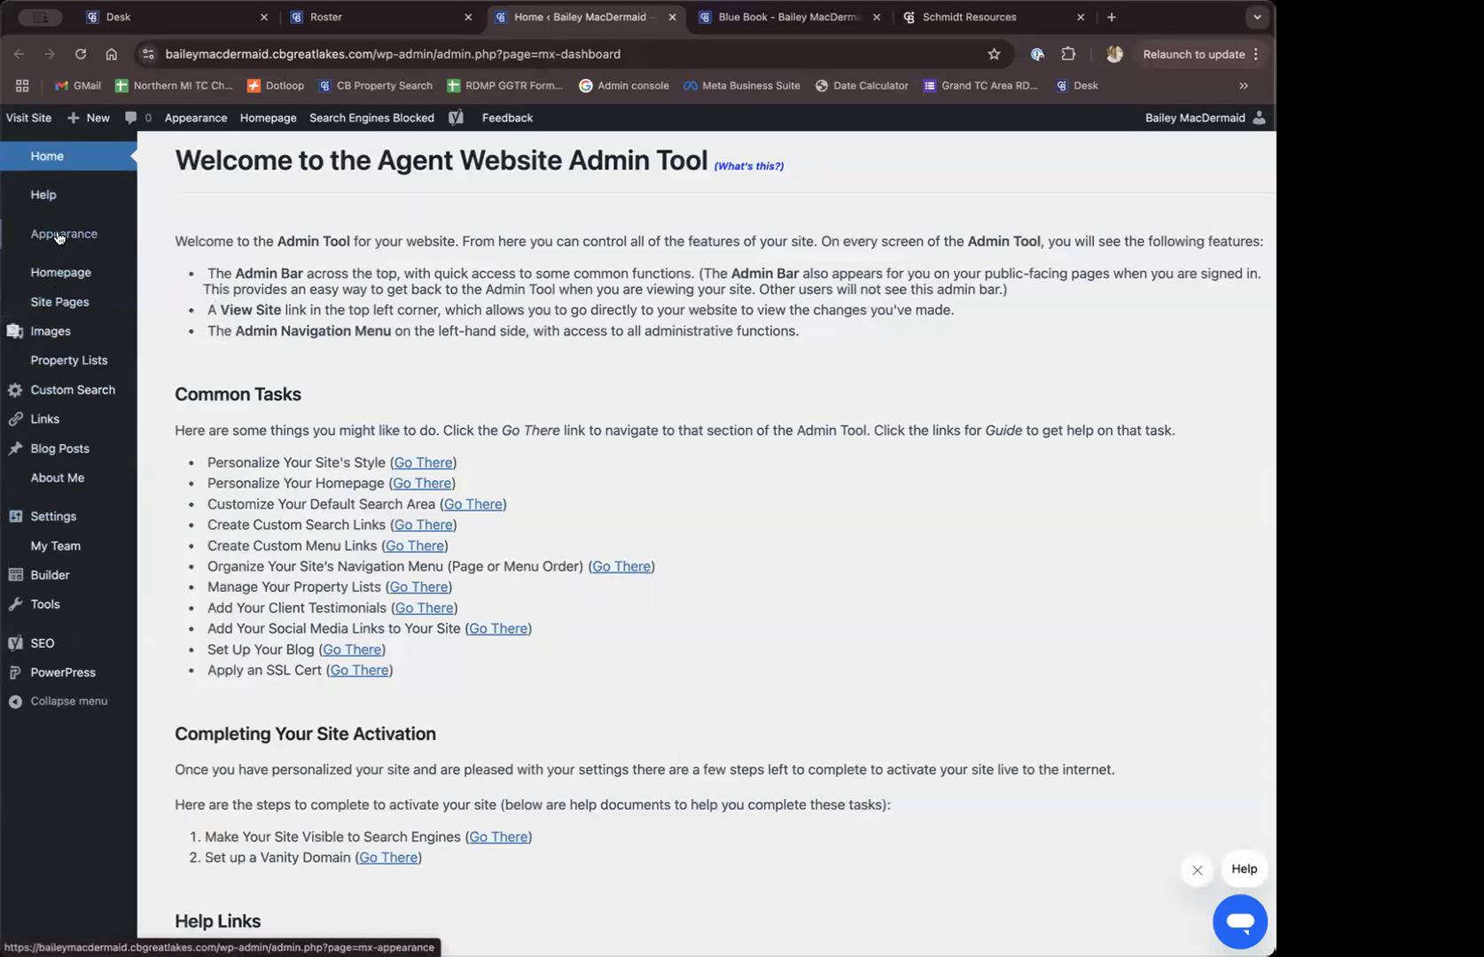
click(55, 303)
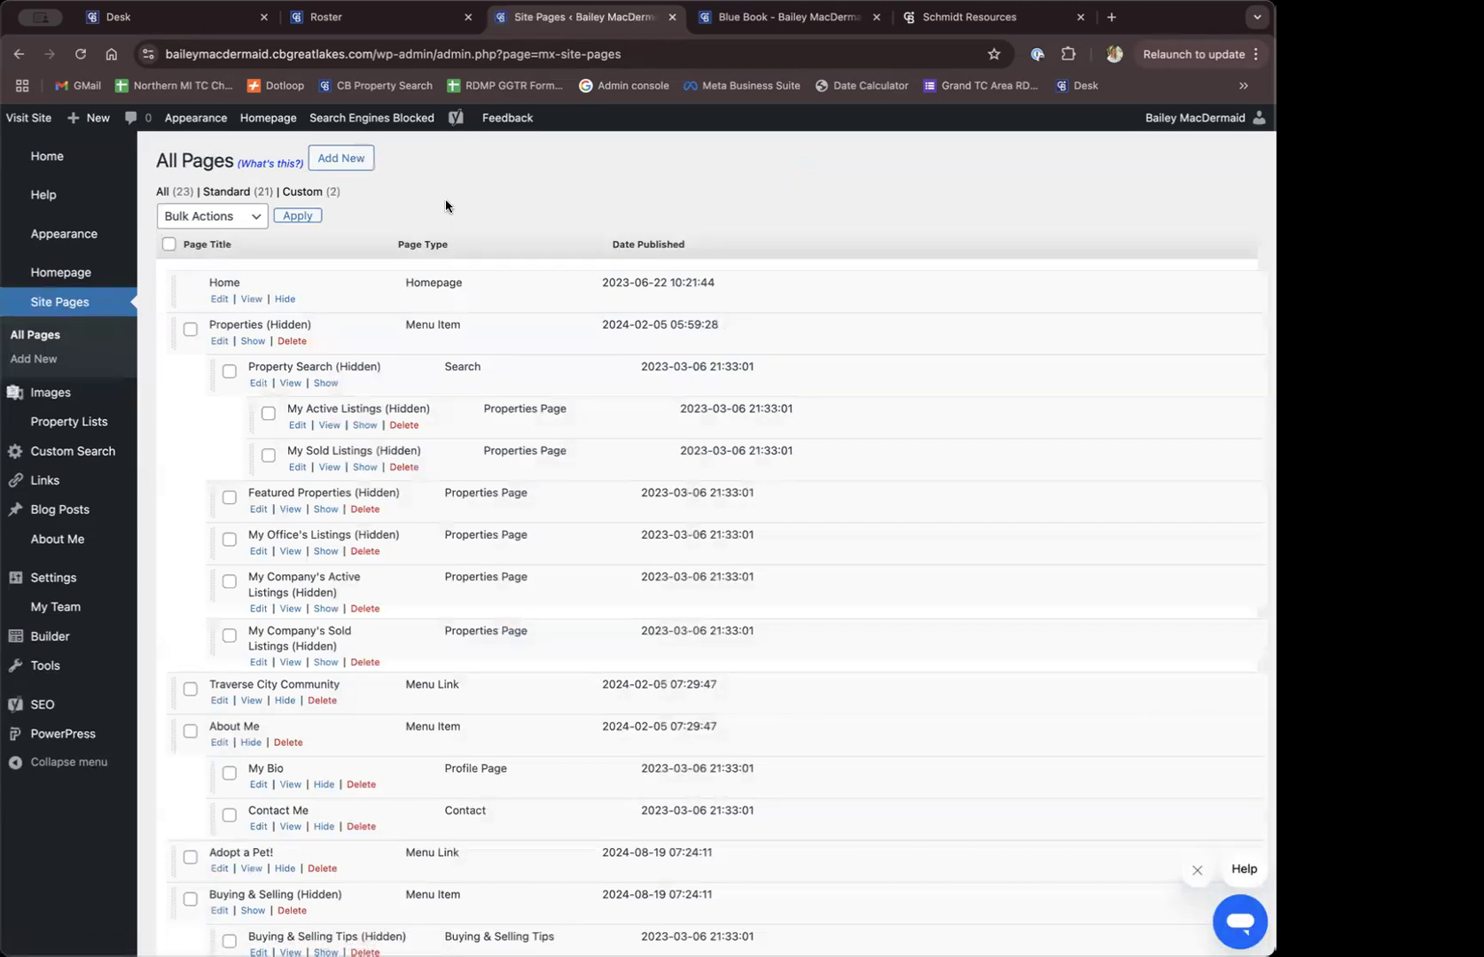
scroll(505, 403, down, 10)
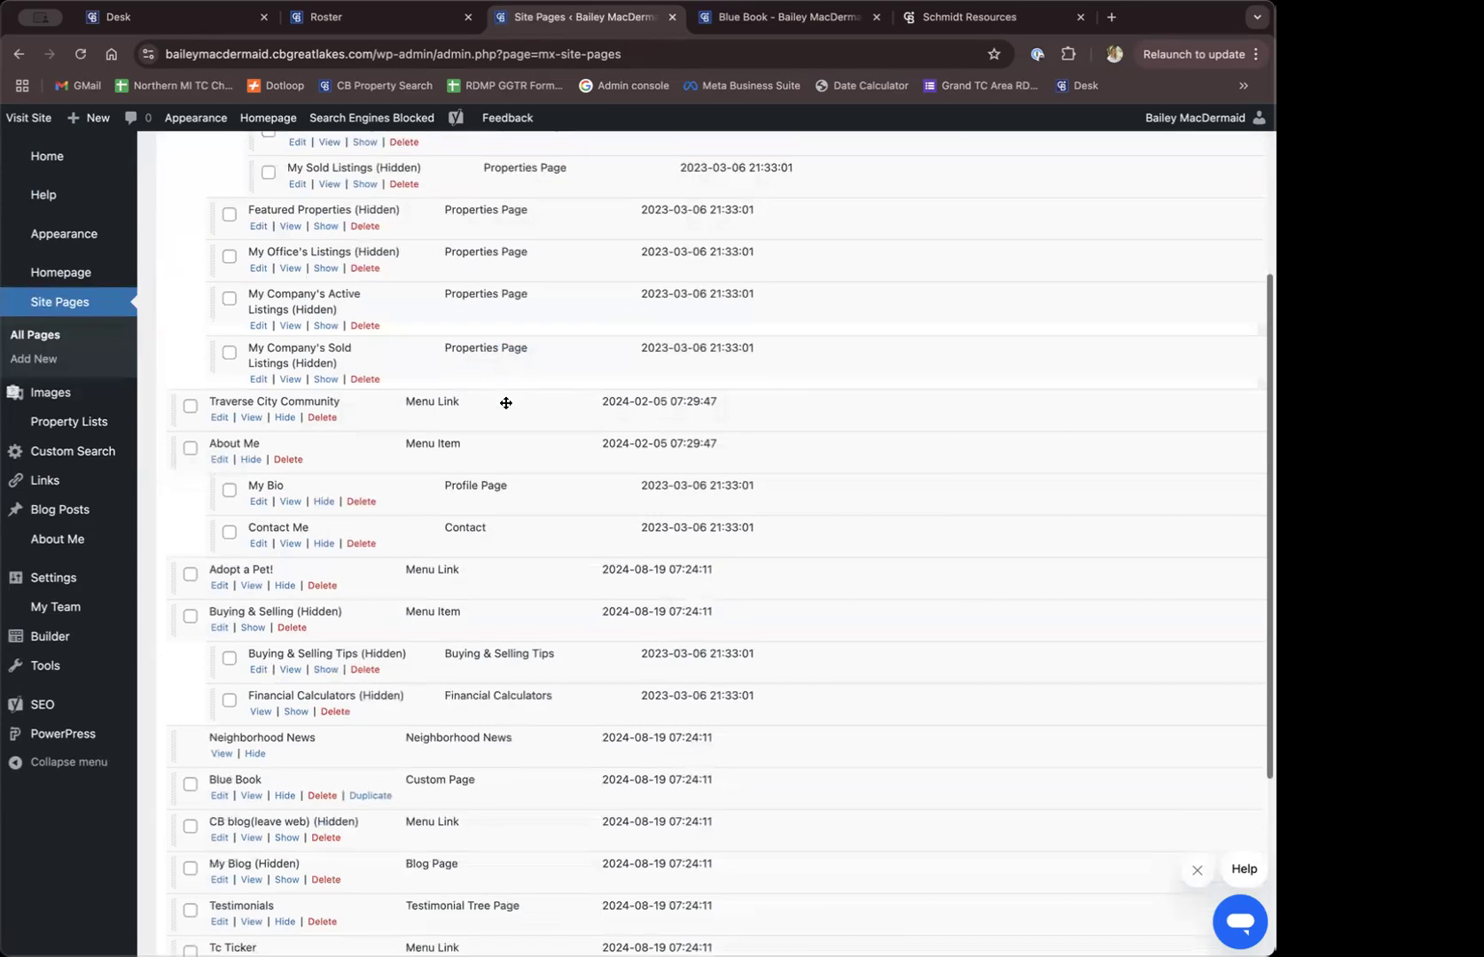
scroll(505, 403, up, 10)
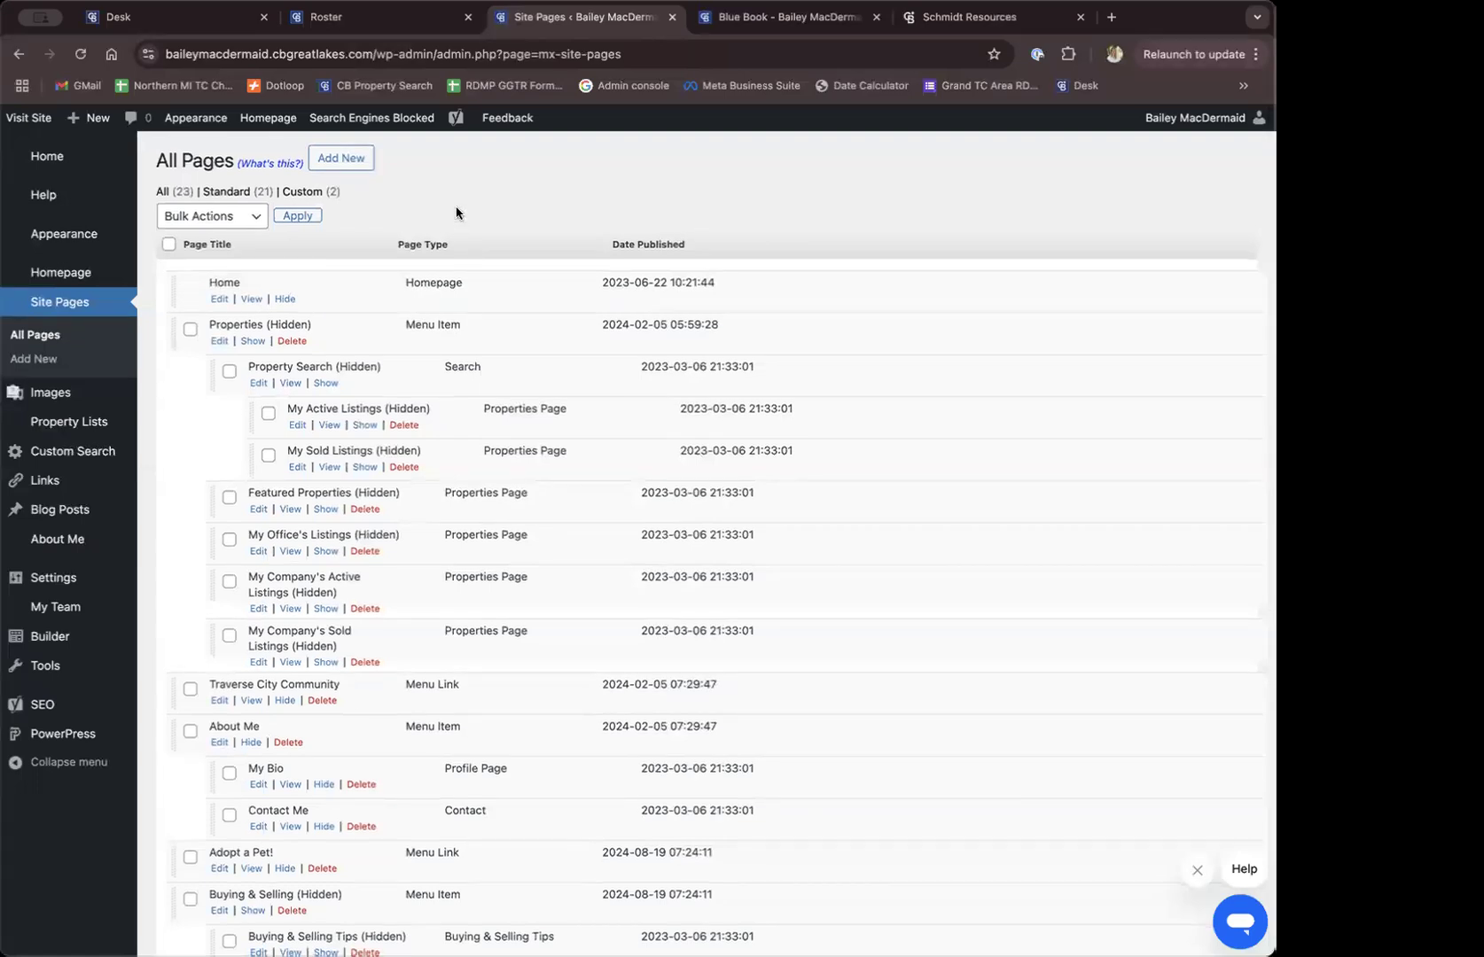
Add a new site page of the type Custom Page
click(340, 161)
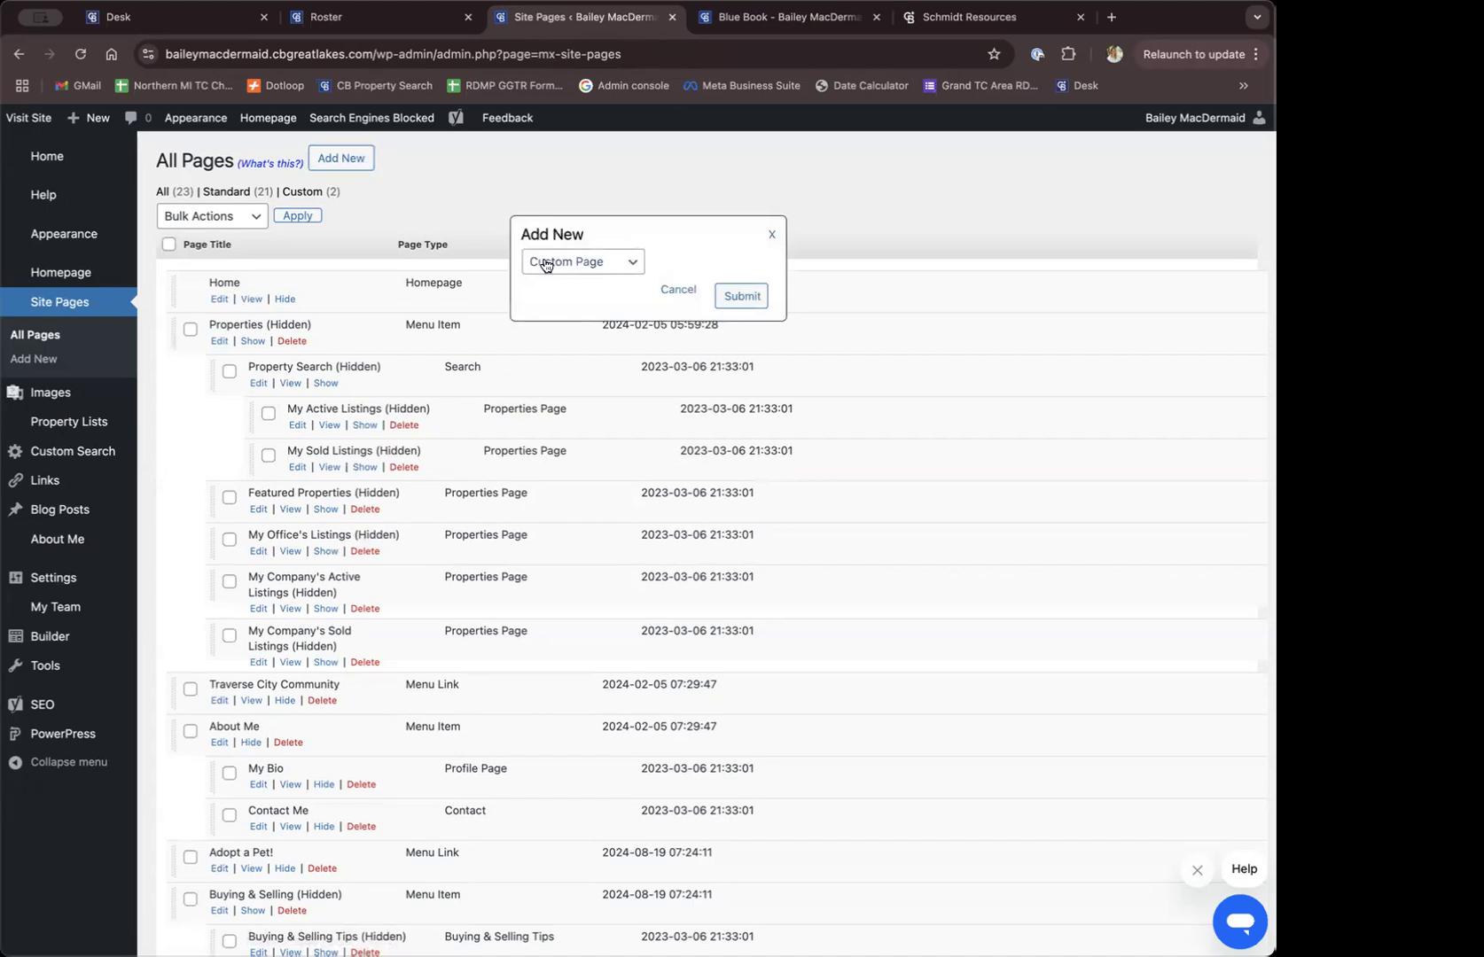
click(630, 269)
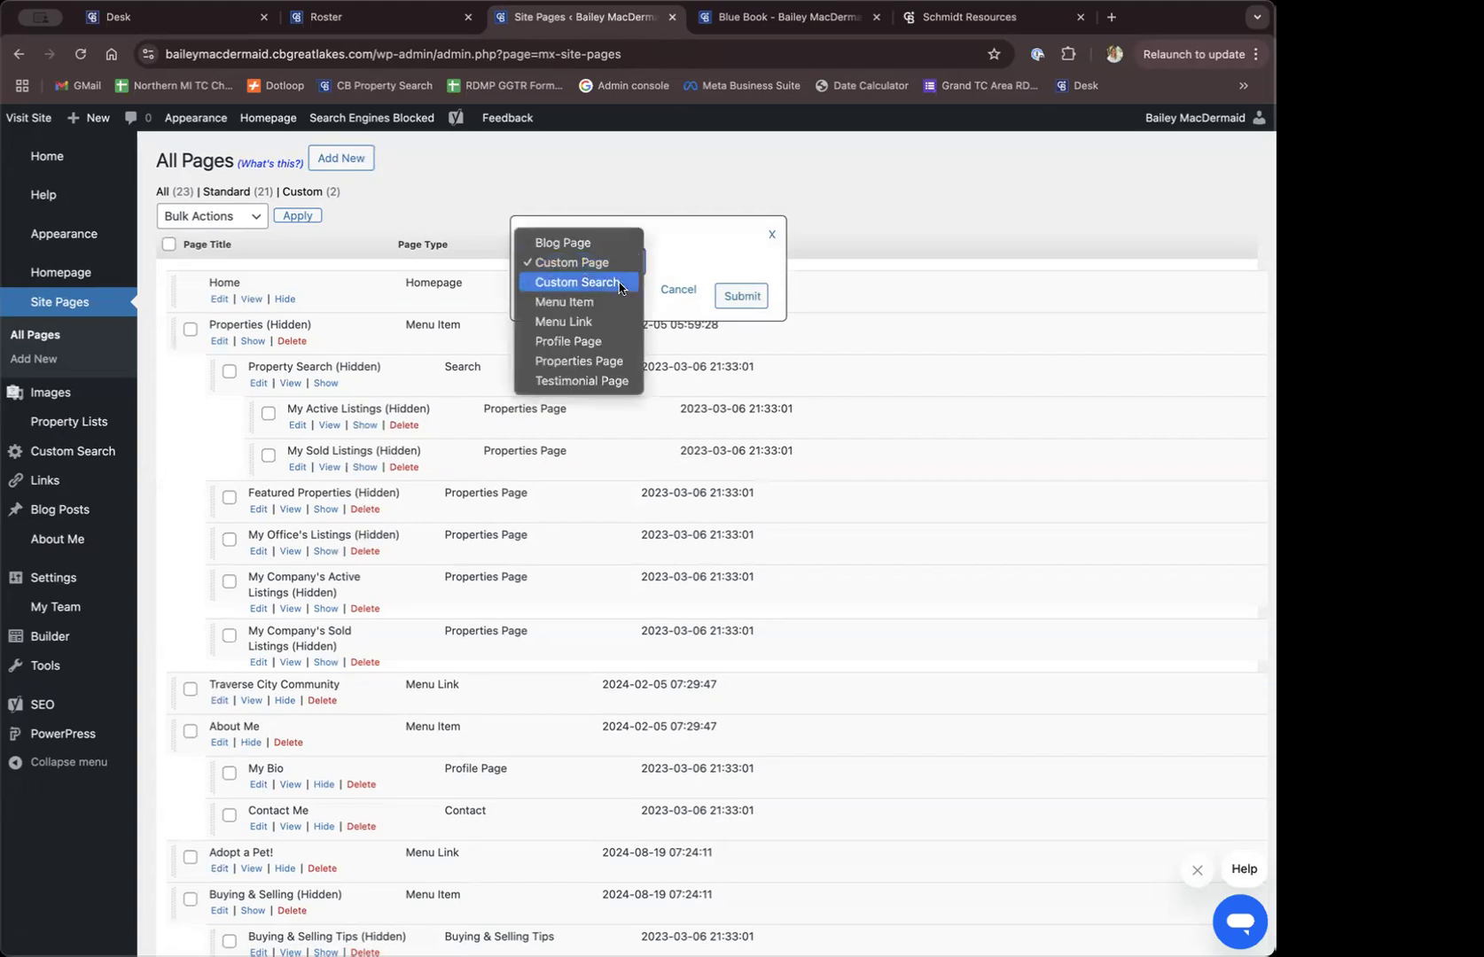
click(571, 263)
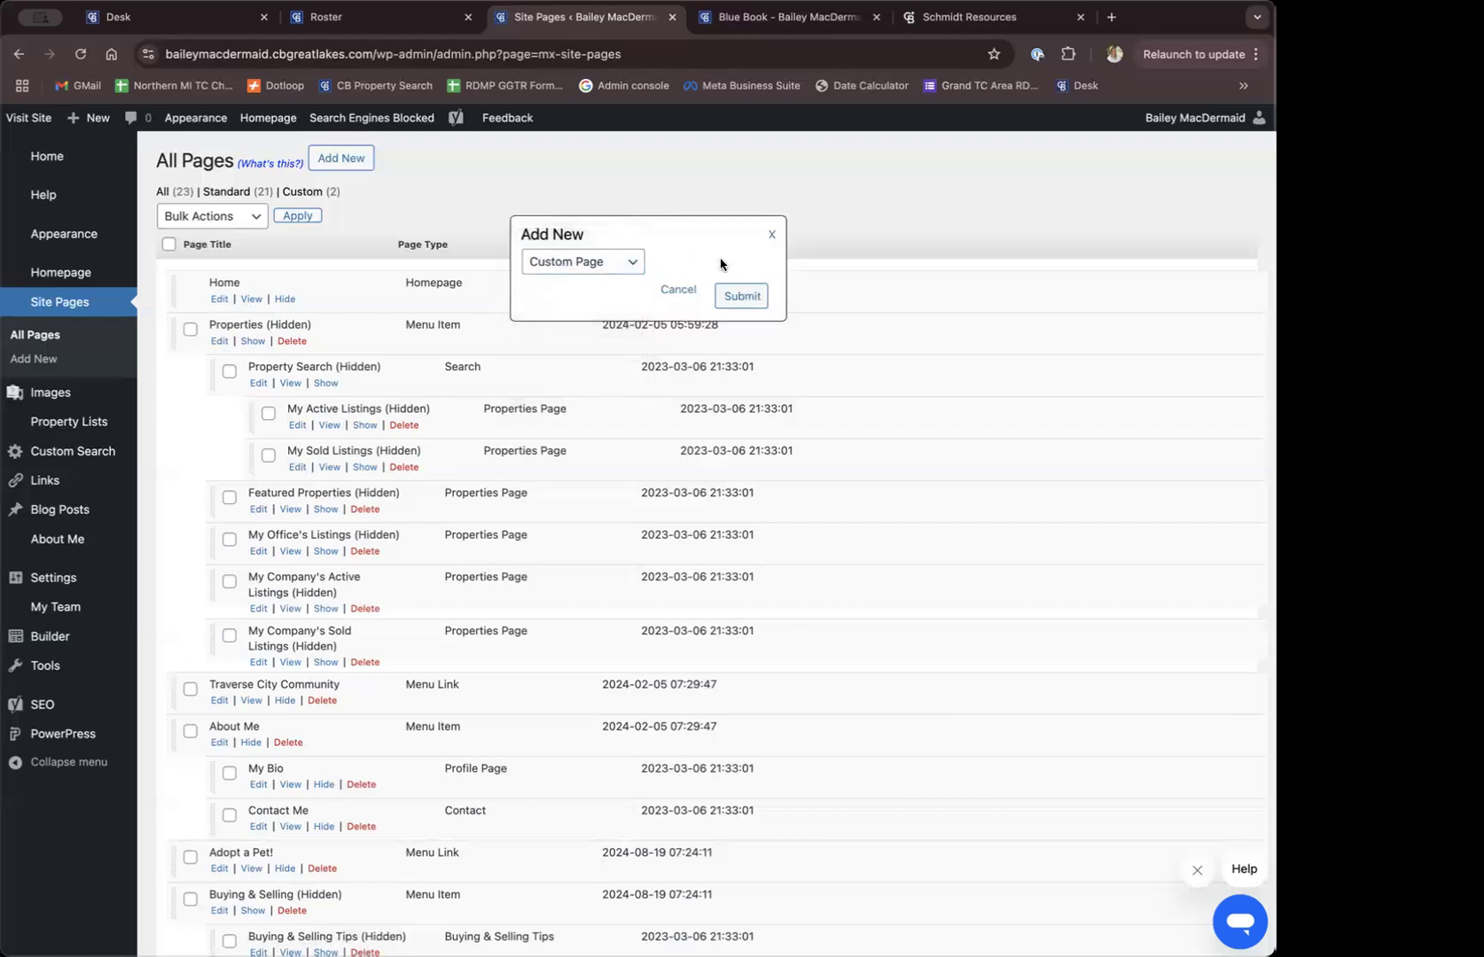
click(736, 301)
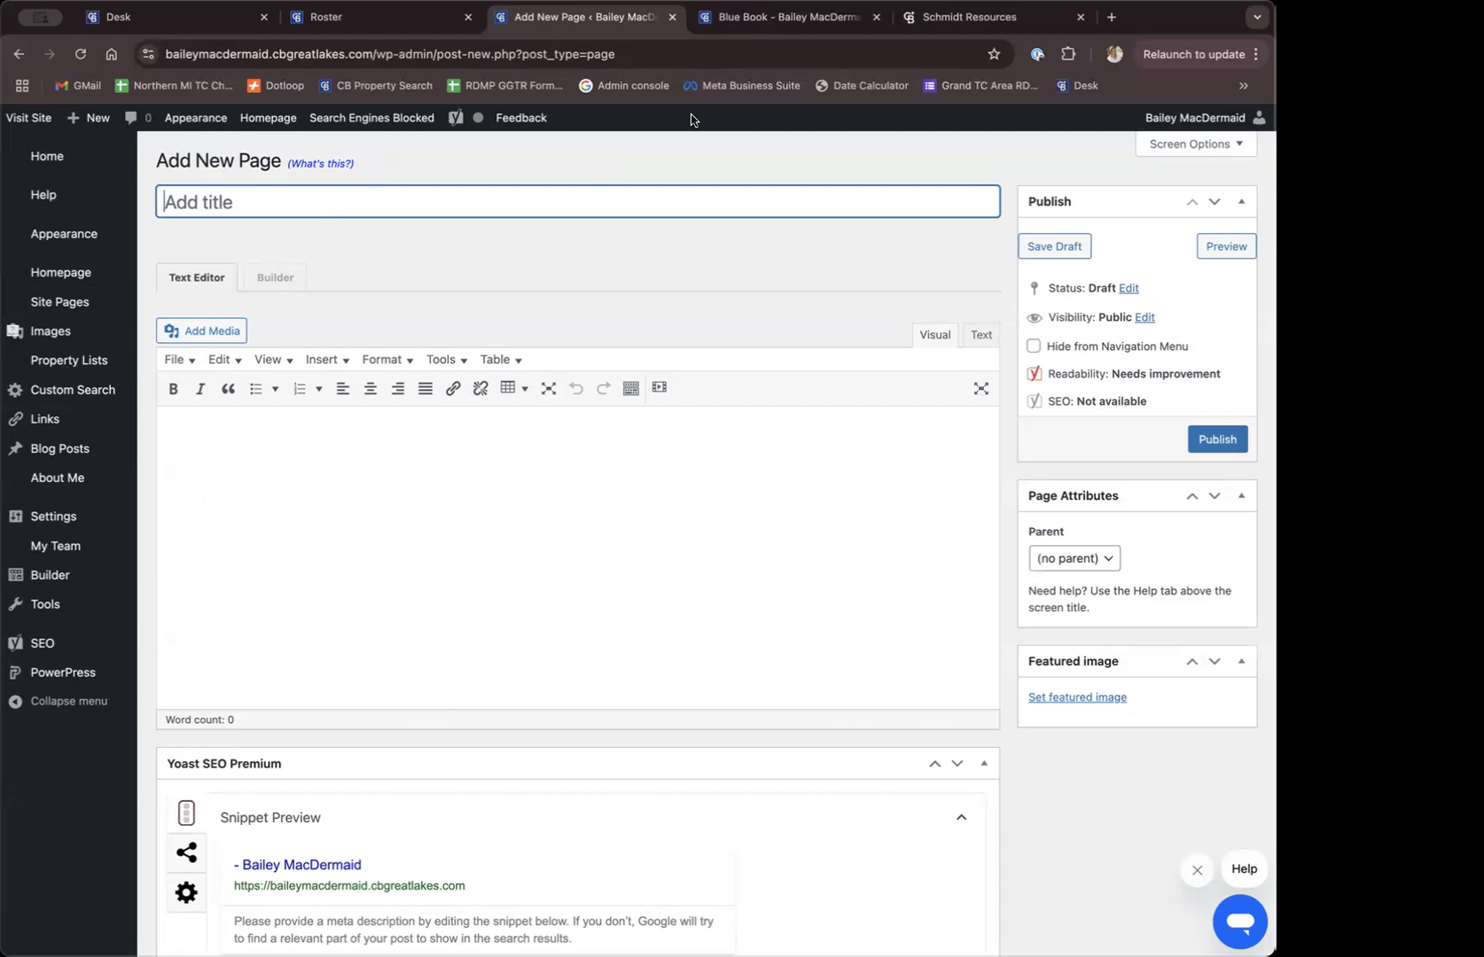
Check the Blue Book example on the live site, and title the new page "Luxury Magazine"
click(763, 18)
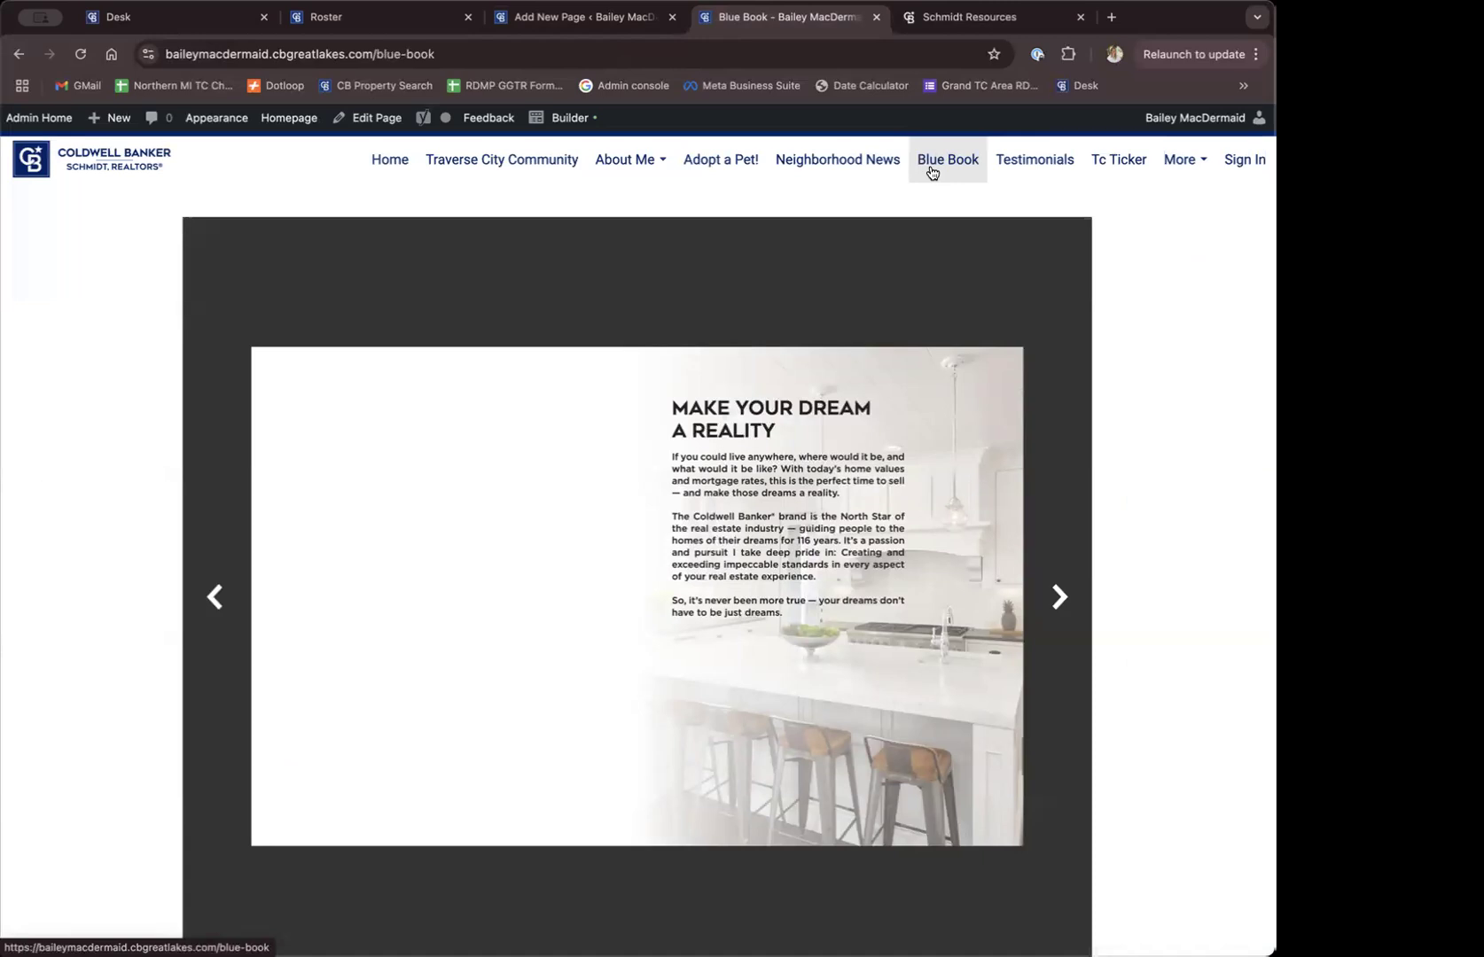
click(585, 22)
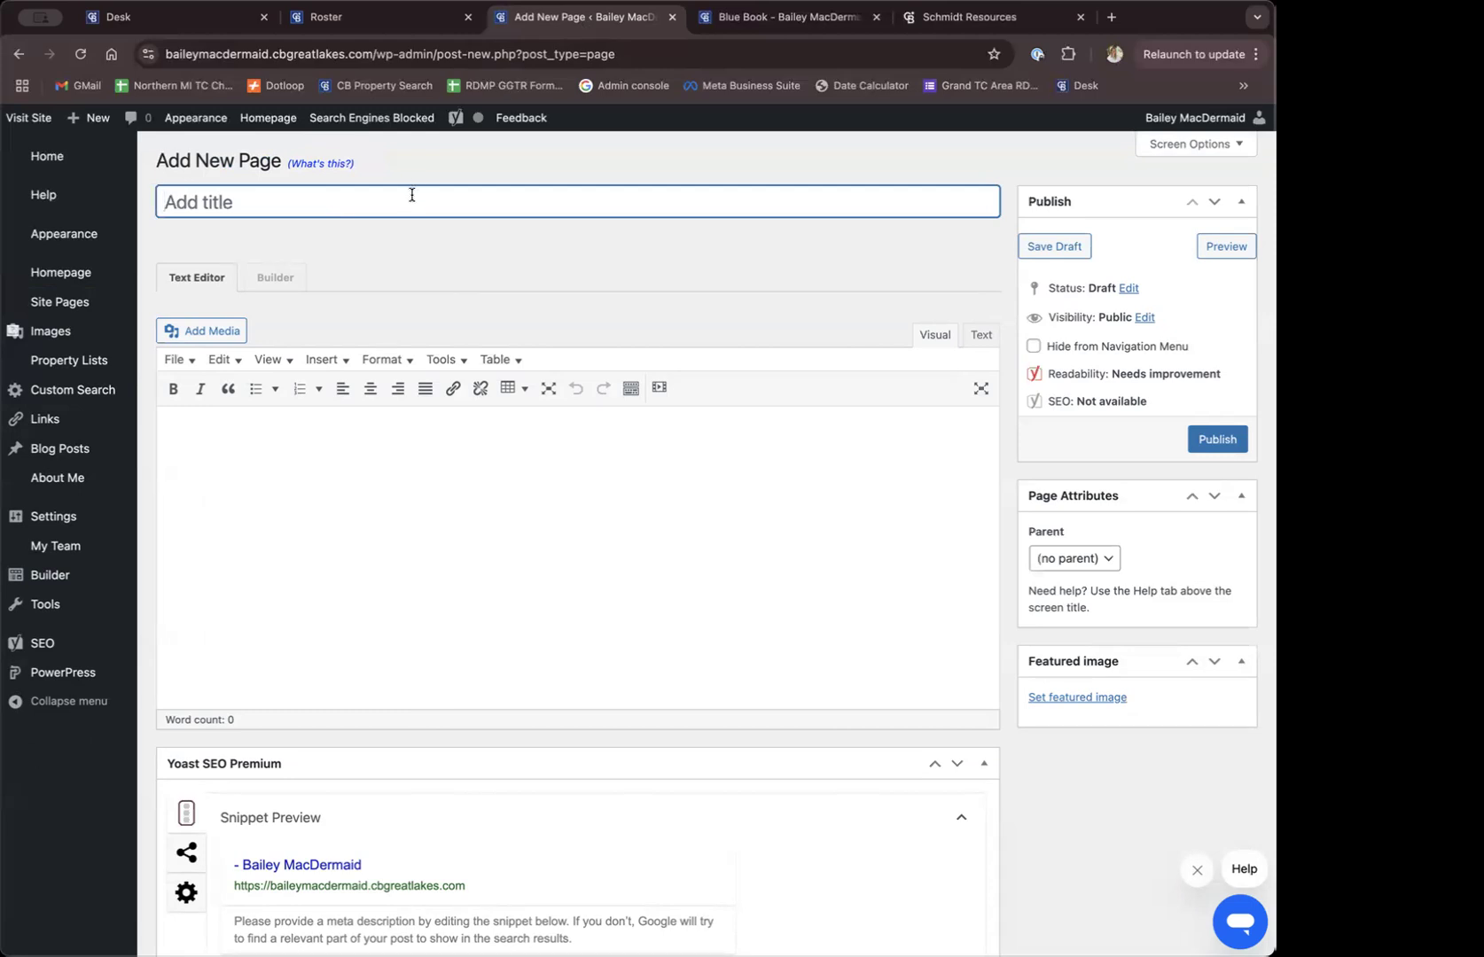
text(Luxury)
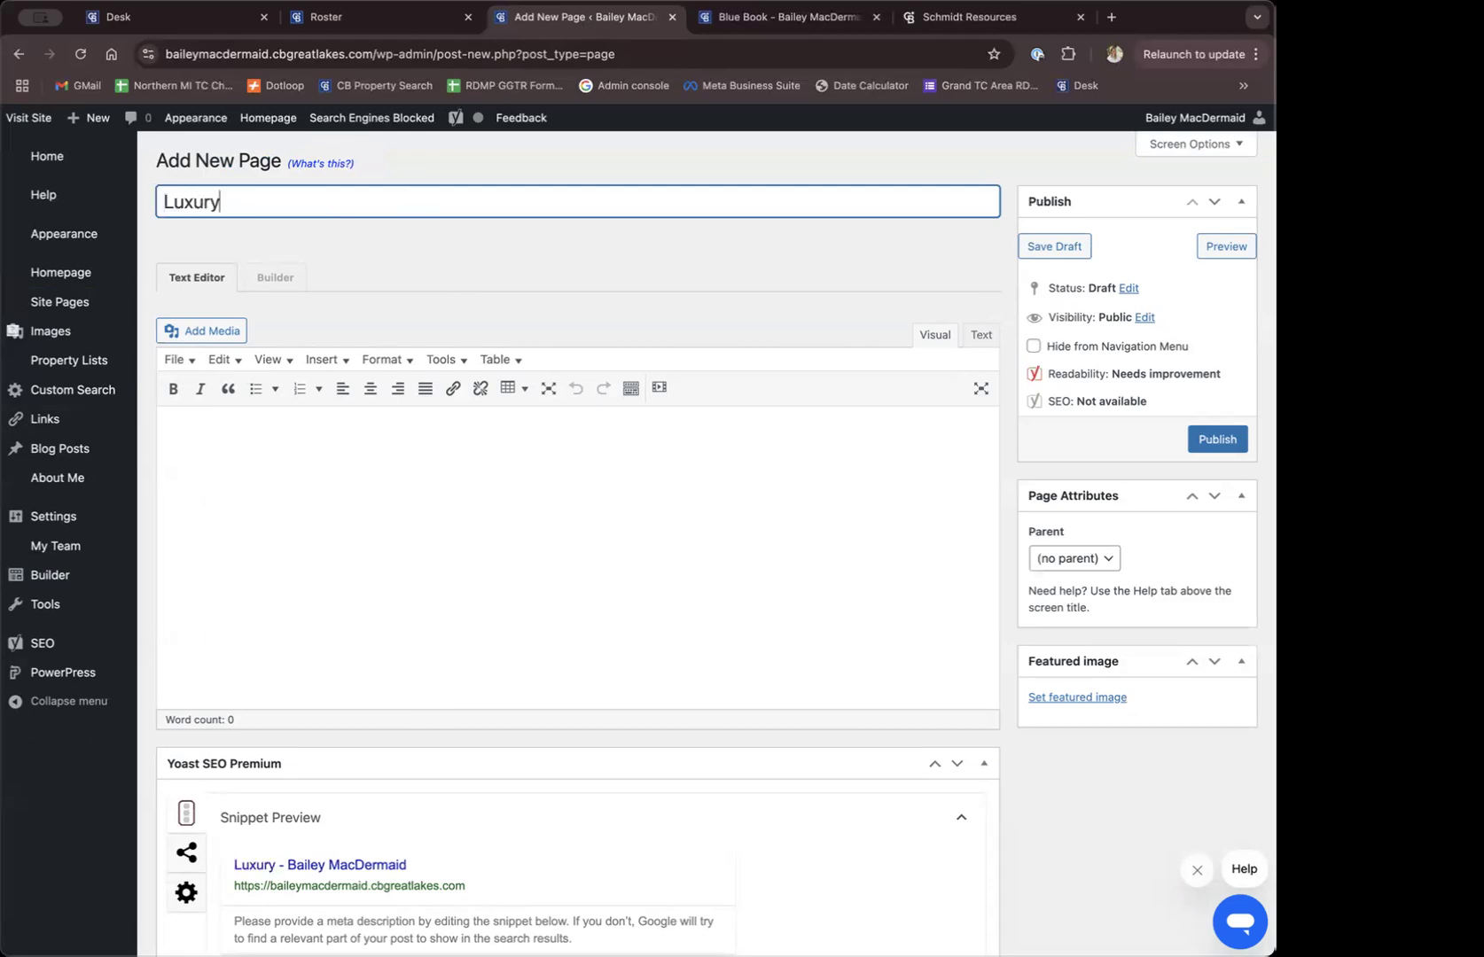
text( Magazone)
key(BackSpace)
key(BackSpace)
key(BackSpace)
text(ine)
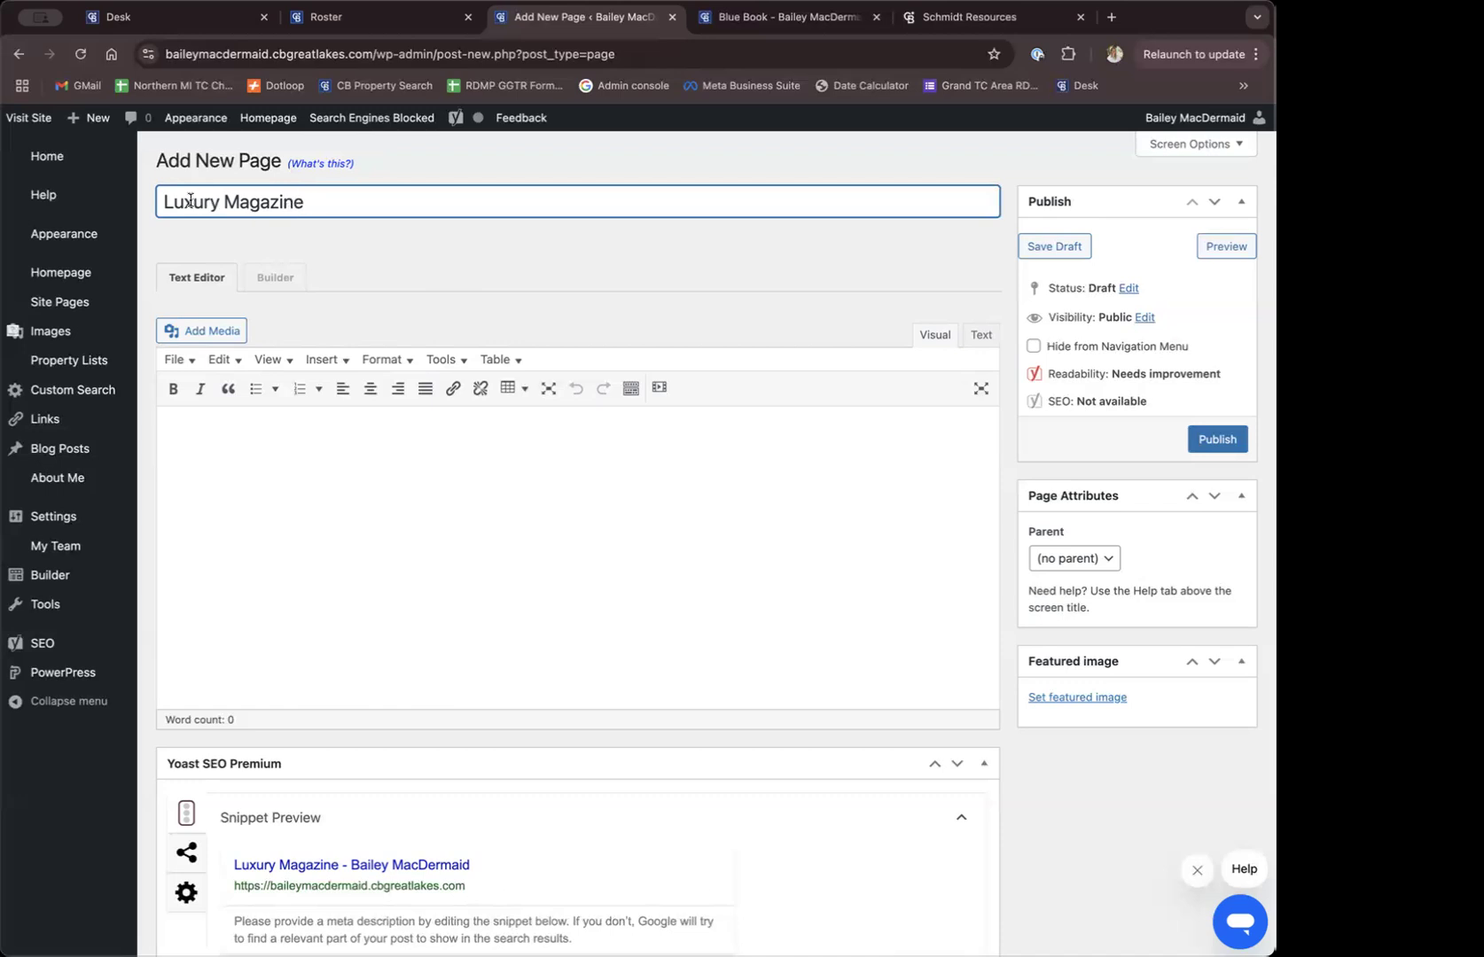
mouse_move(80, 311)
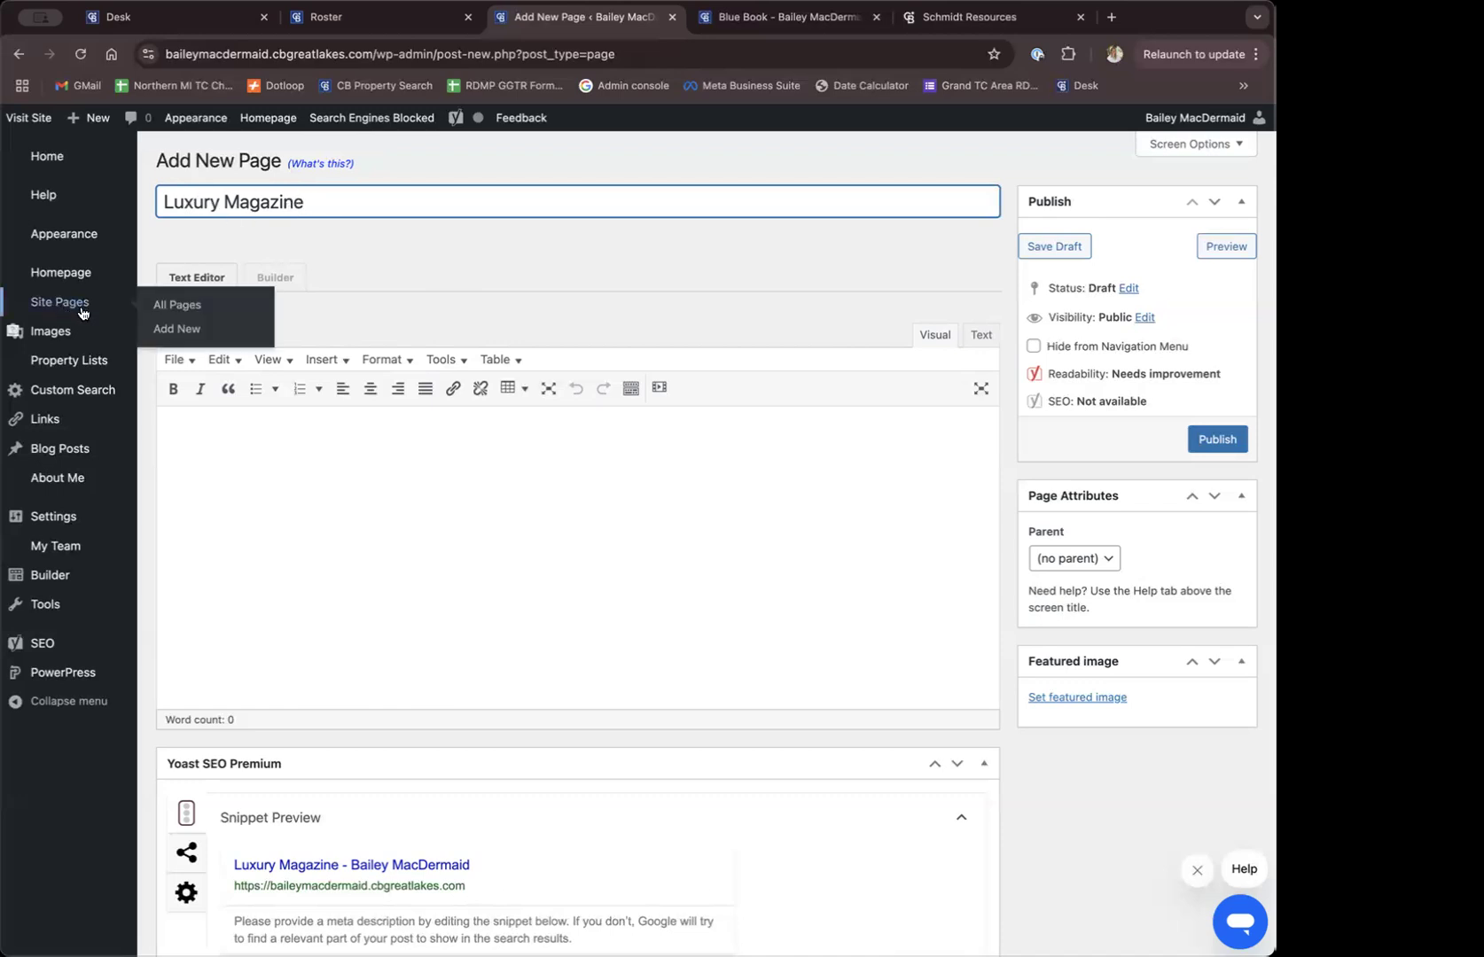
click(314, 235)
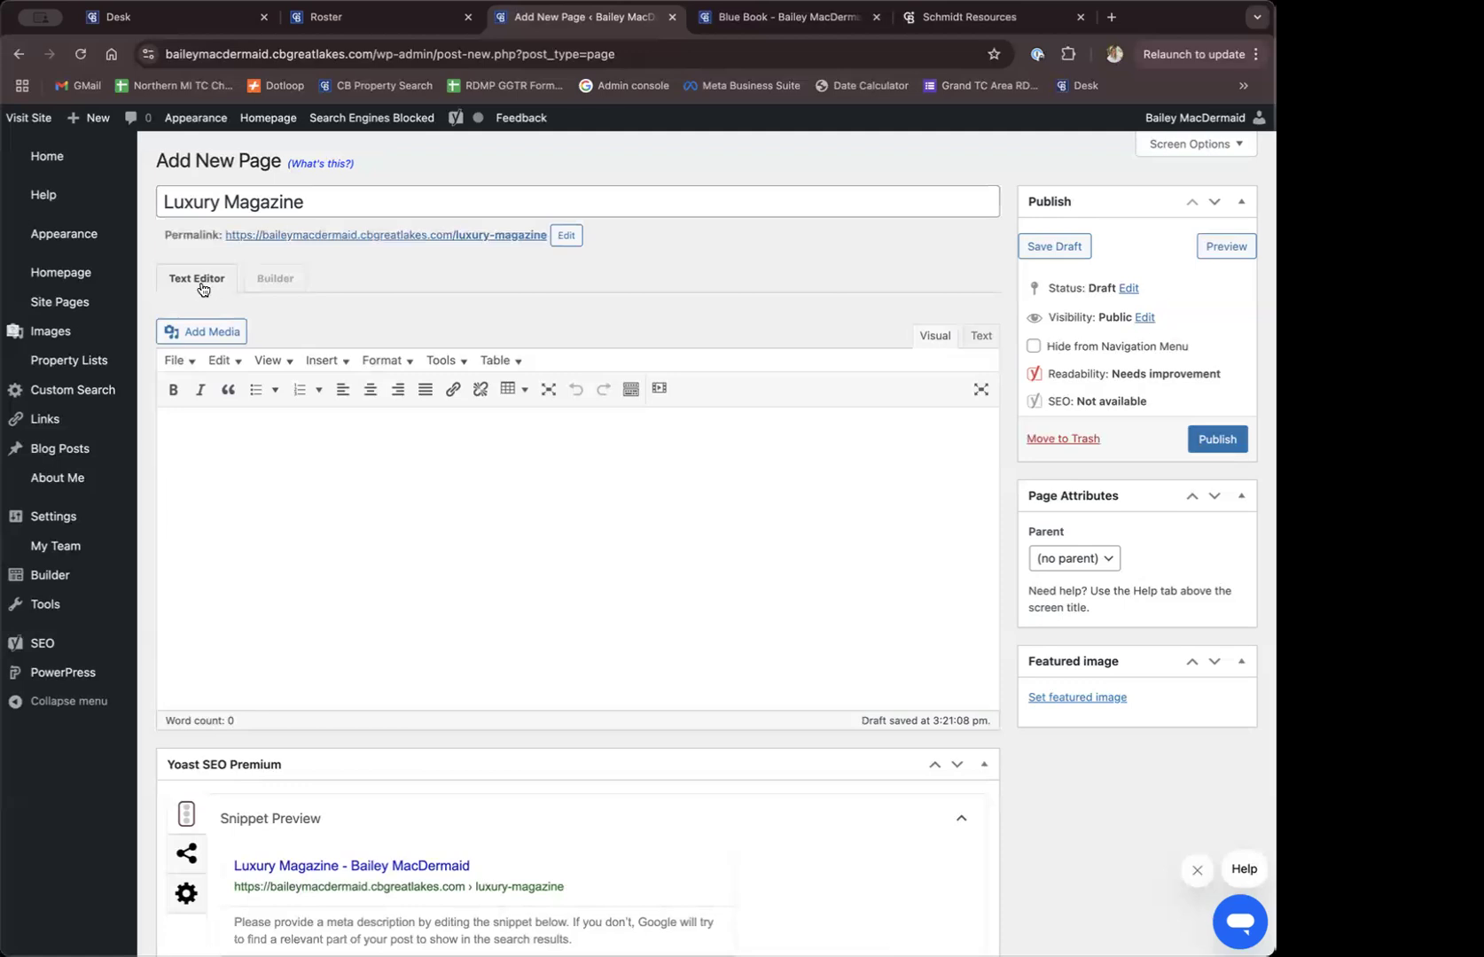
Launch the Builder for the Luxury Magazine page, leaving the editor, and switch to the Schmidt Resources website
click(271, 284)
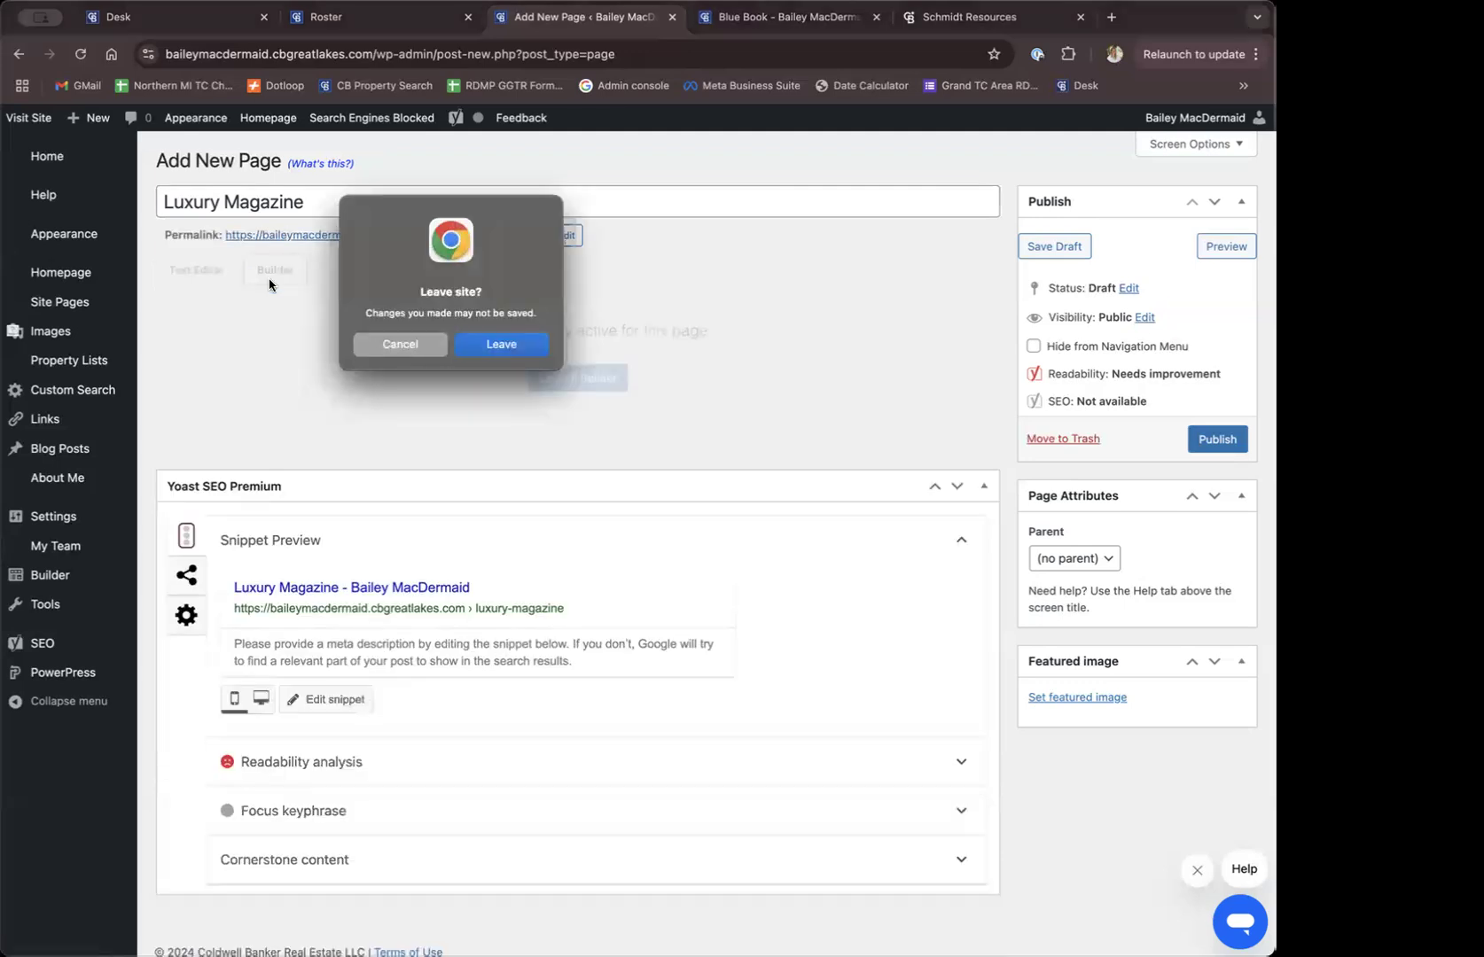
click(494, 346)
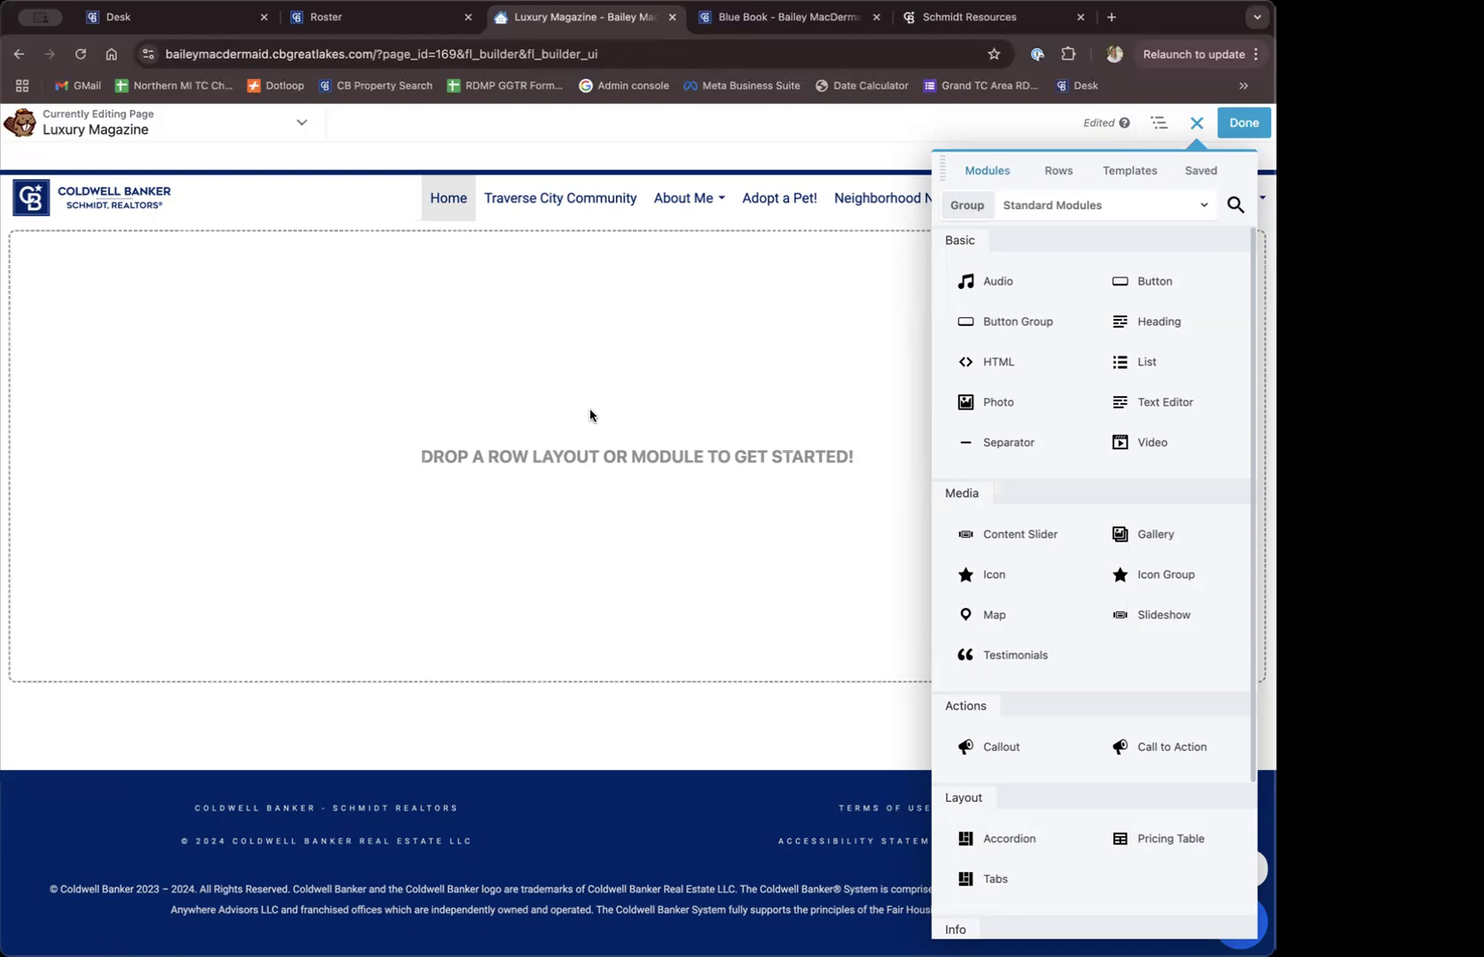
click(972, 27)
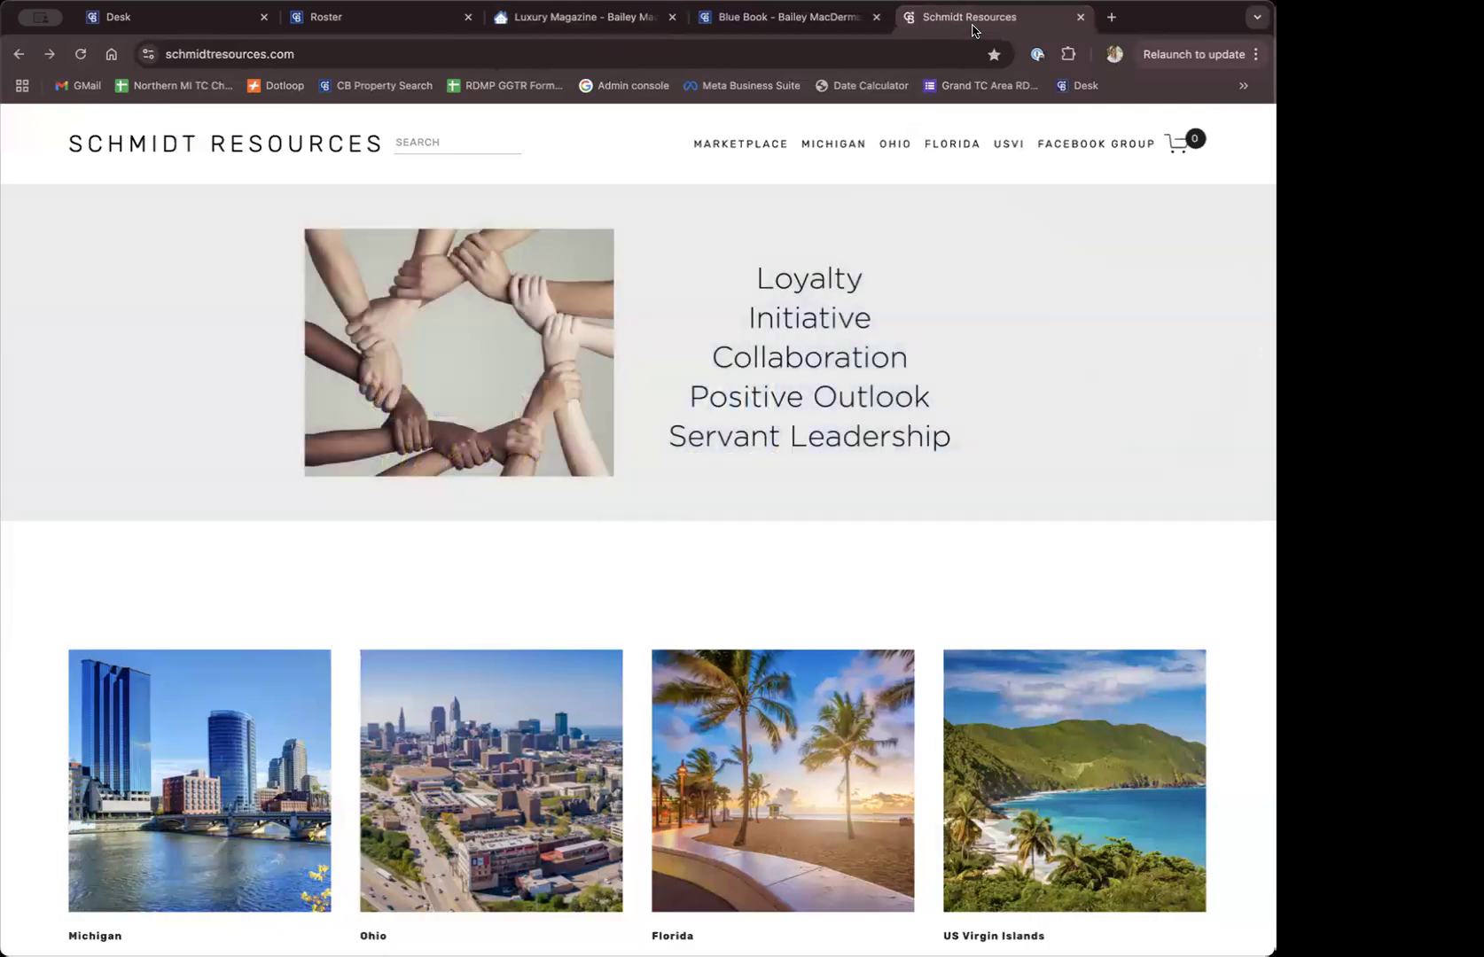
Open the Michigan resources section of the Schmidt Resources website
click(548, 56)
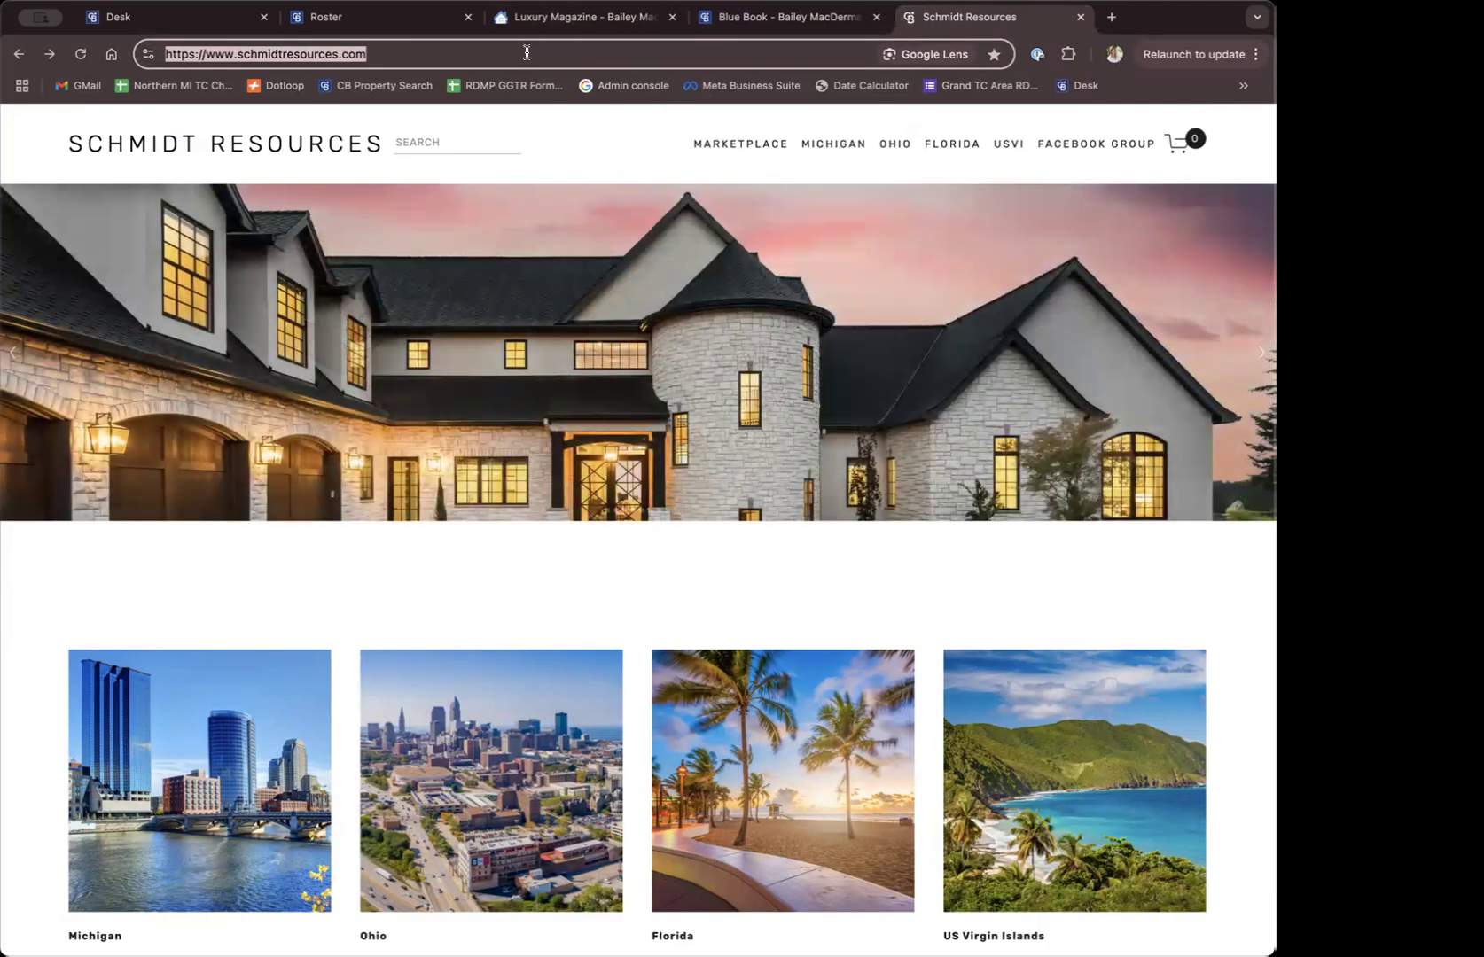
click(113, 567)
scroll(112, 568, down, 3)
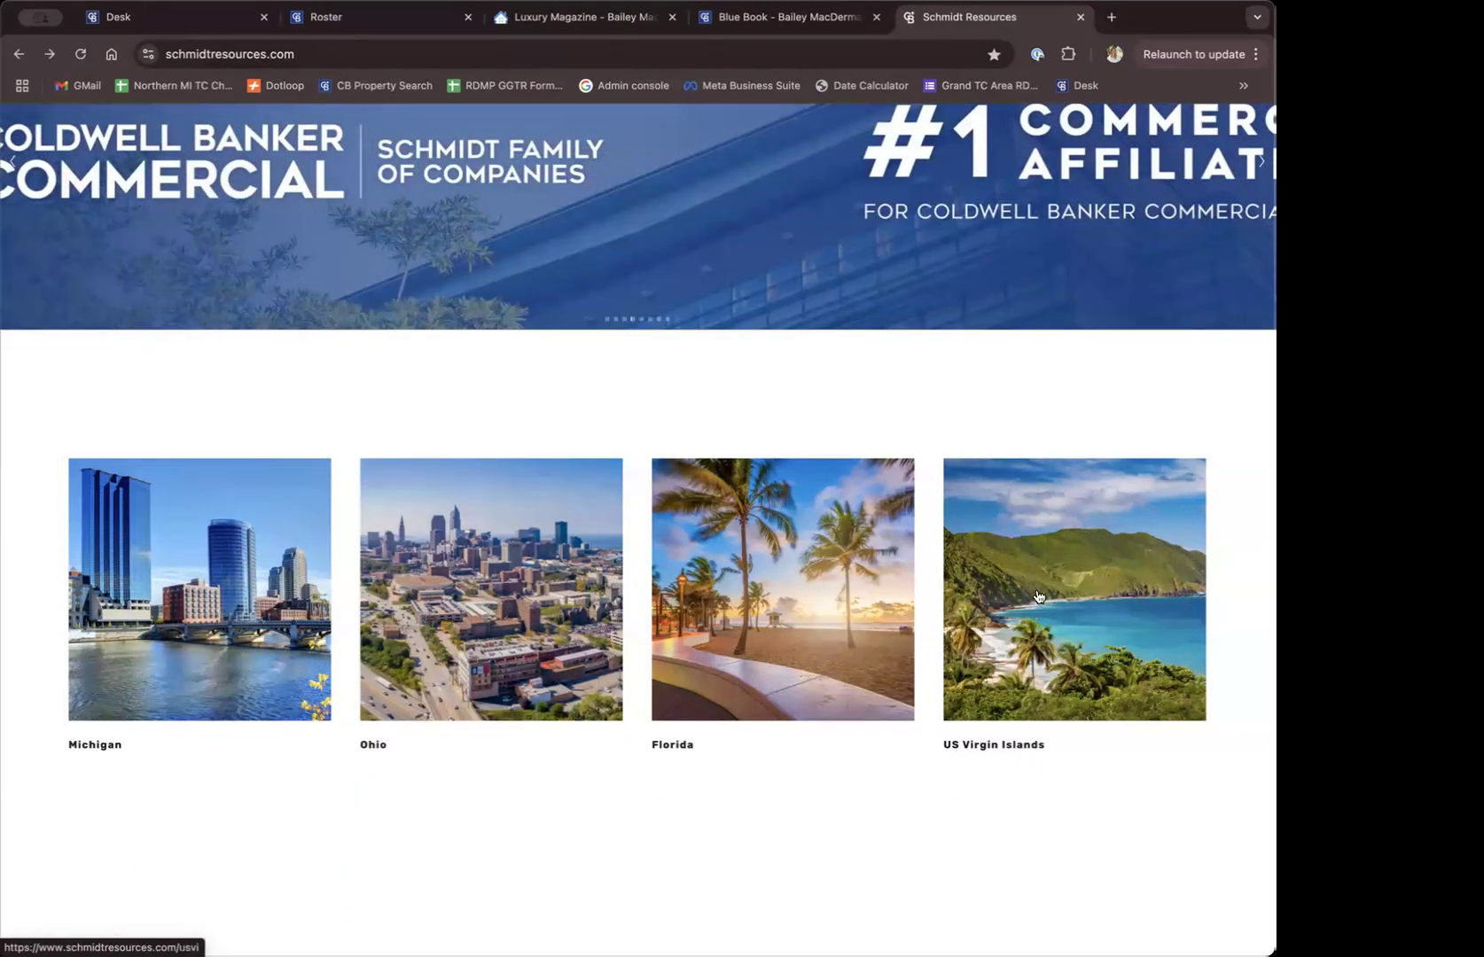
click(188, 597)
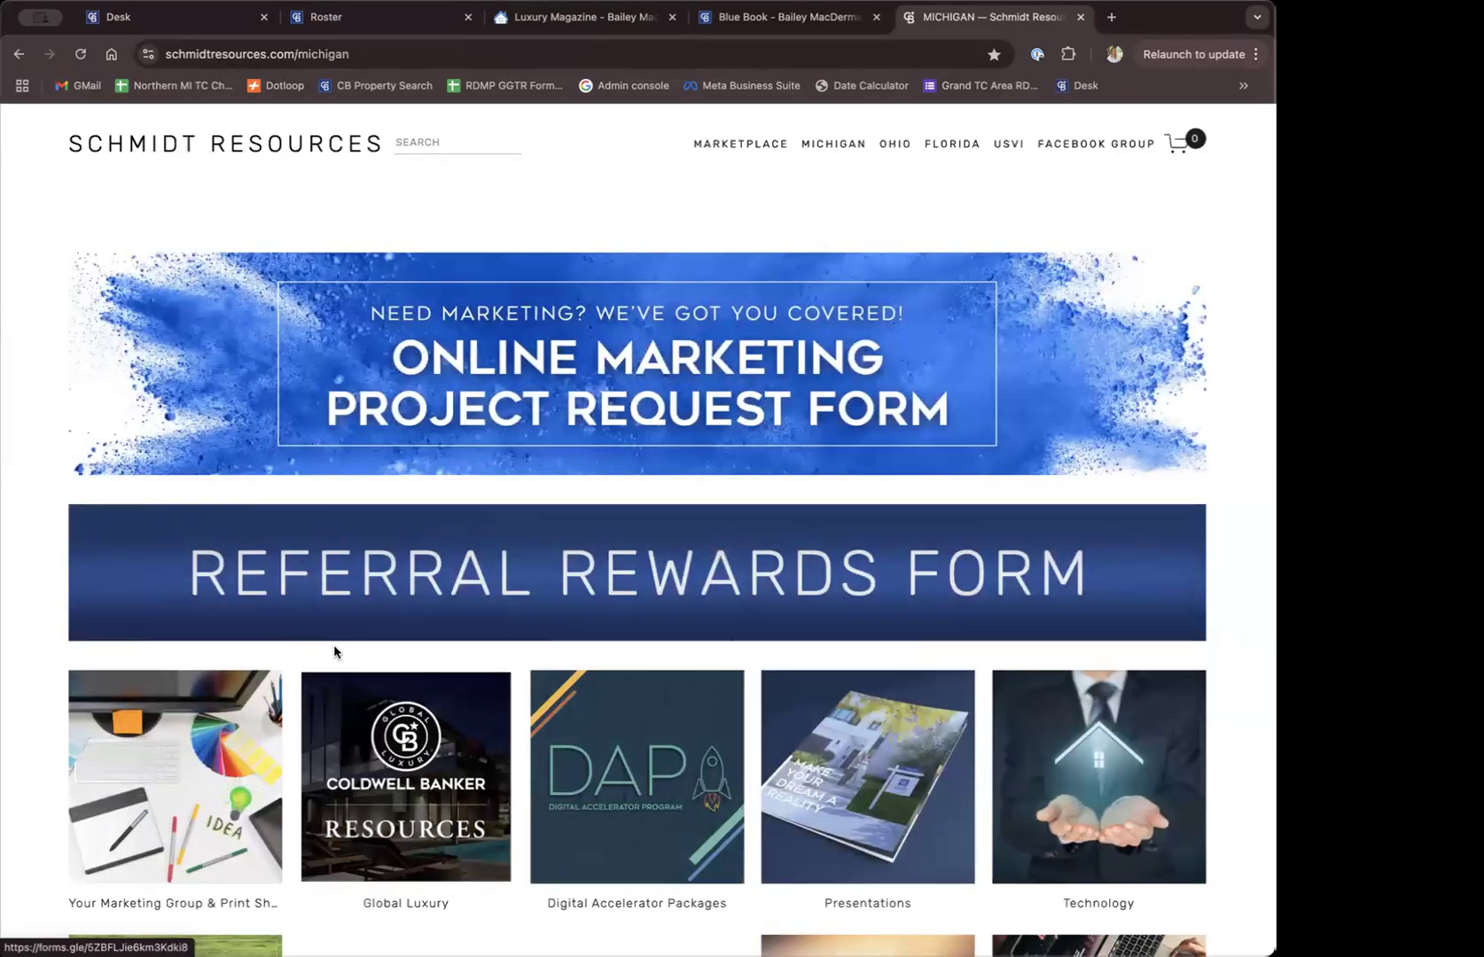
Open the Technology resources from the Michigan page and go to the Moxi Works page
scroll(334, 646, down, 1)
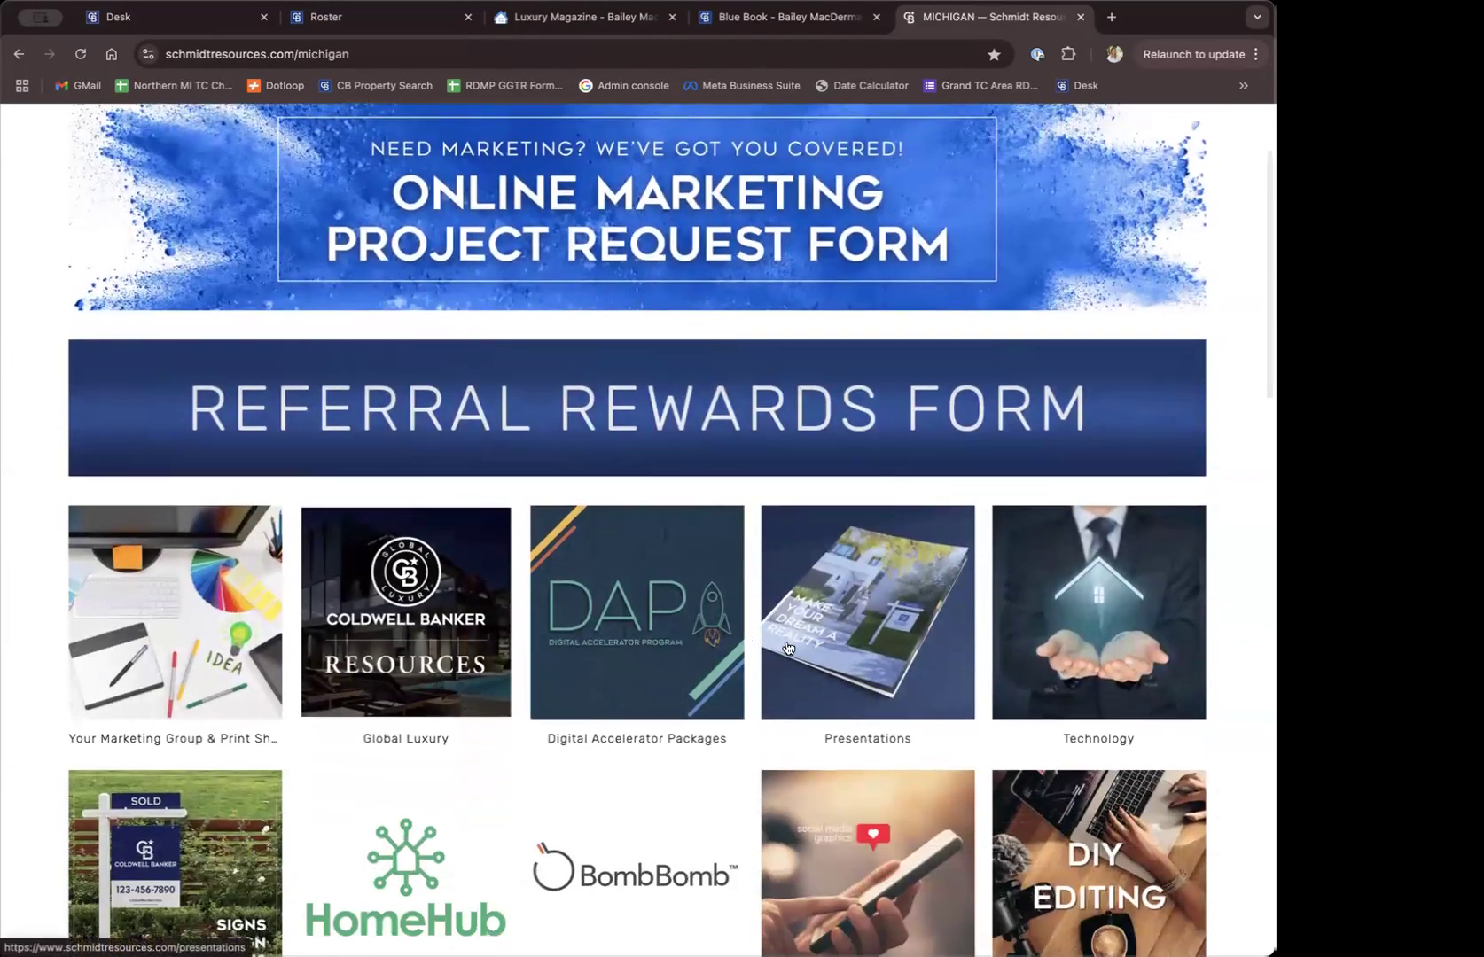
click(1131, 600)
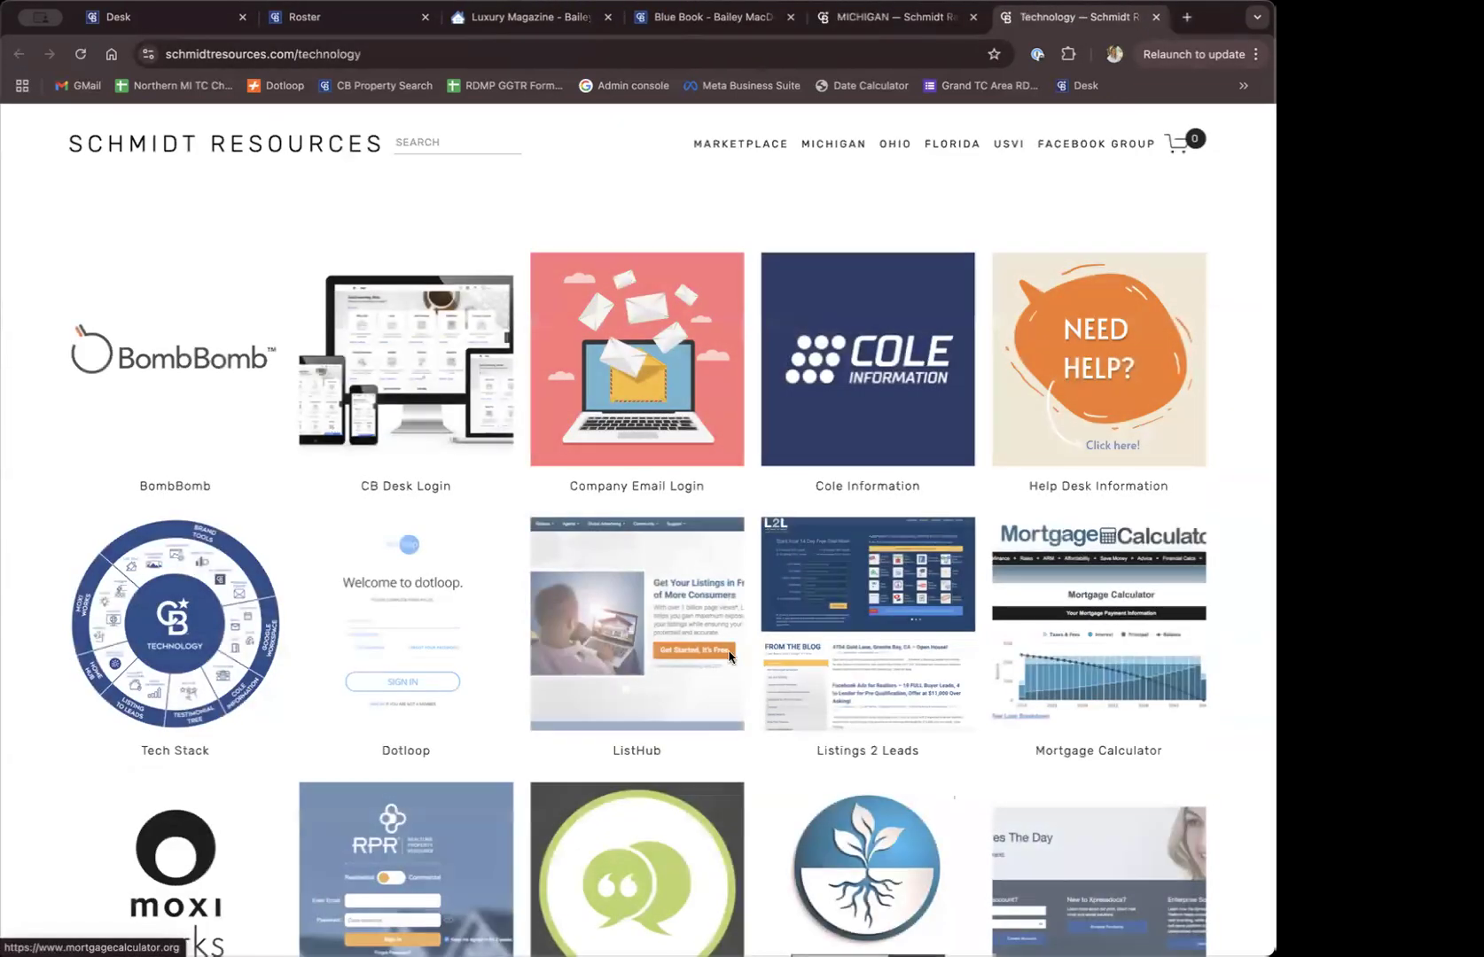
scroll(29, 676, down, 2)
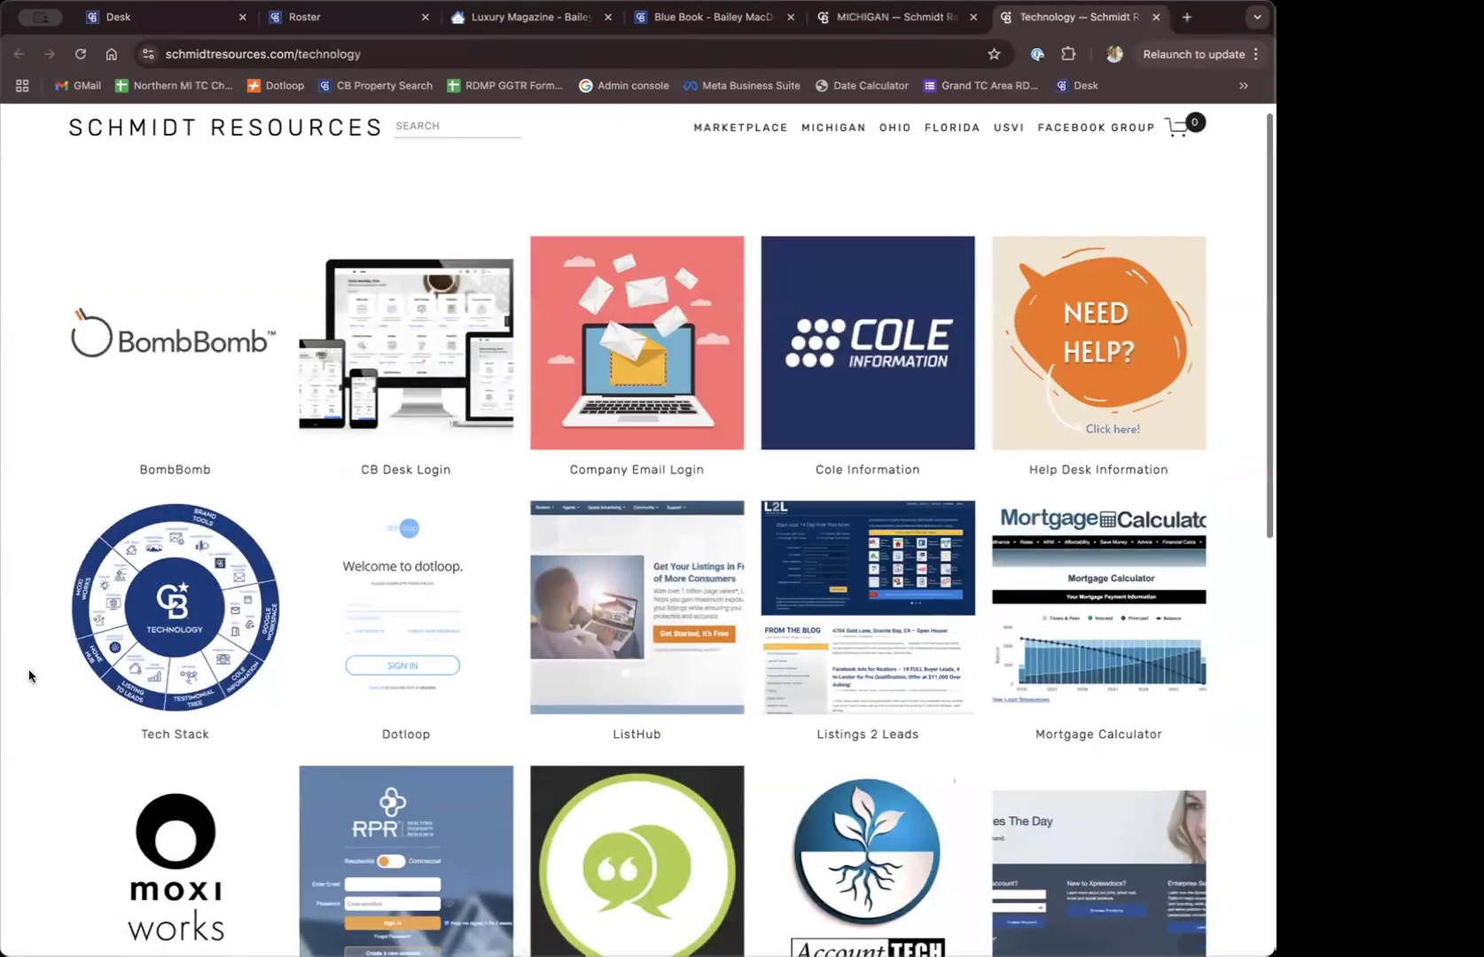
scroll(30, 676, down, 4)
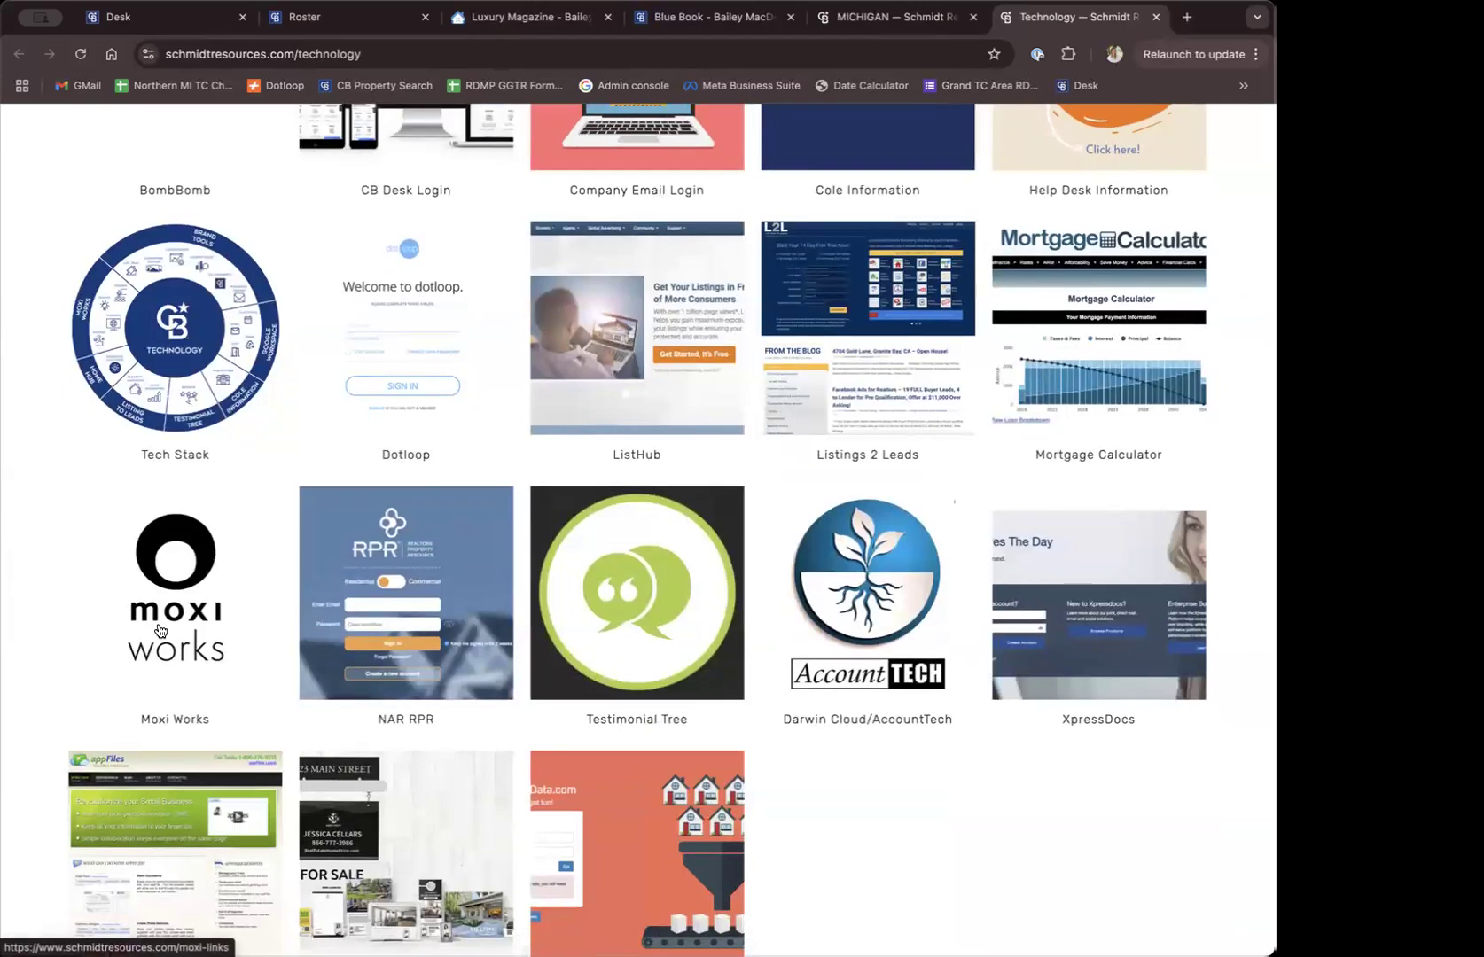
click(161, 631)
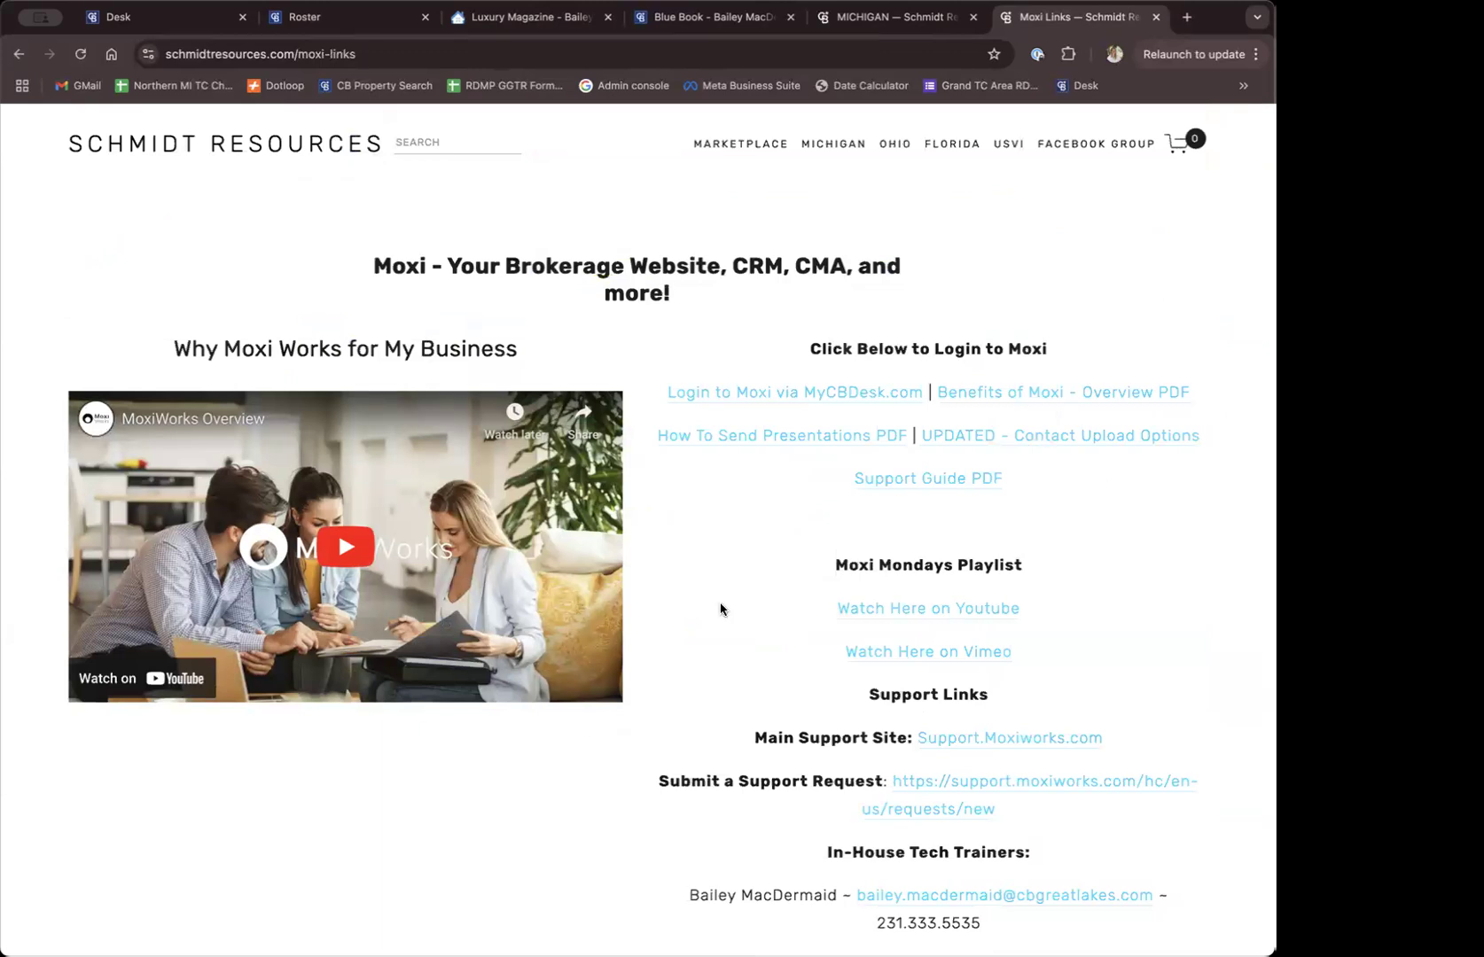
Look through the Moxi Works page for the Embed Codes section and read its copying instructions
scroll(696, 684, down, 2)
scroll(696, 684, down, 5)
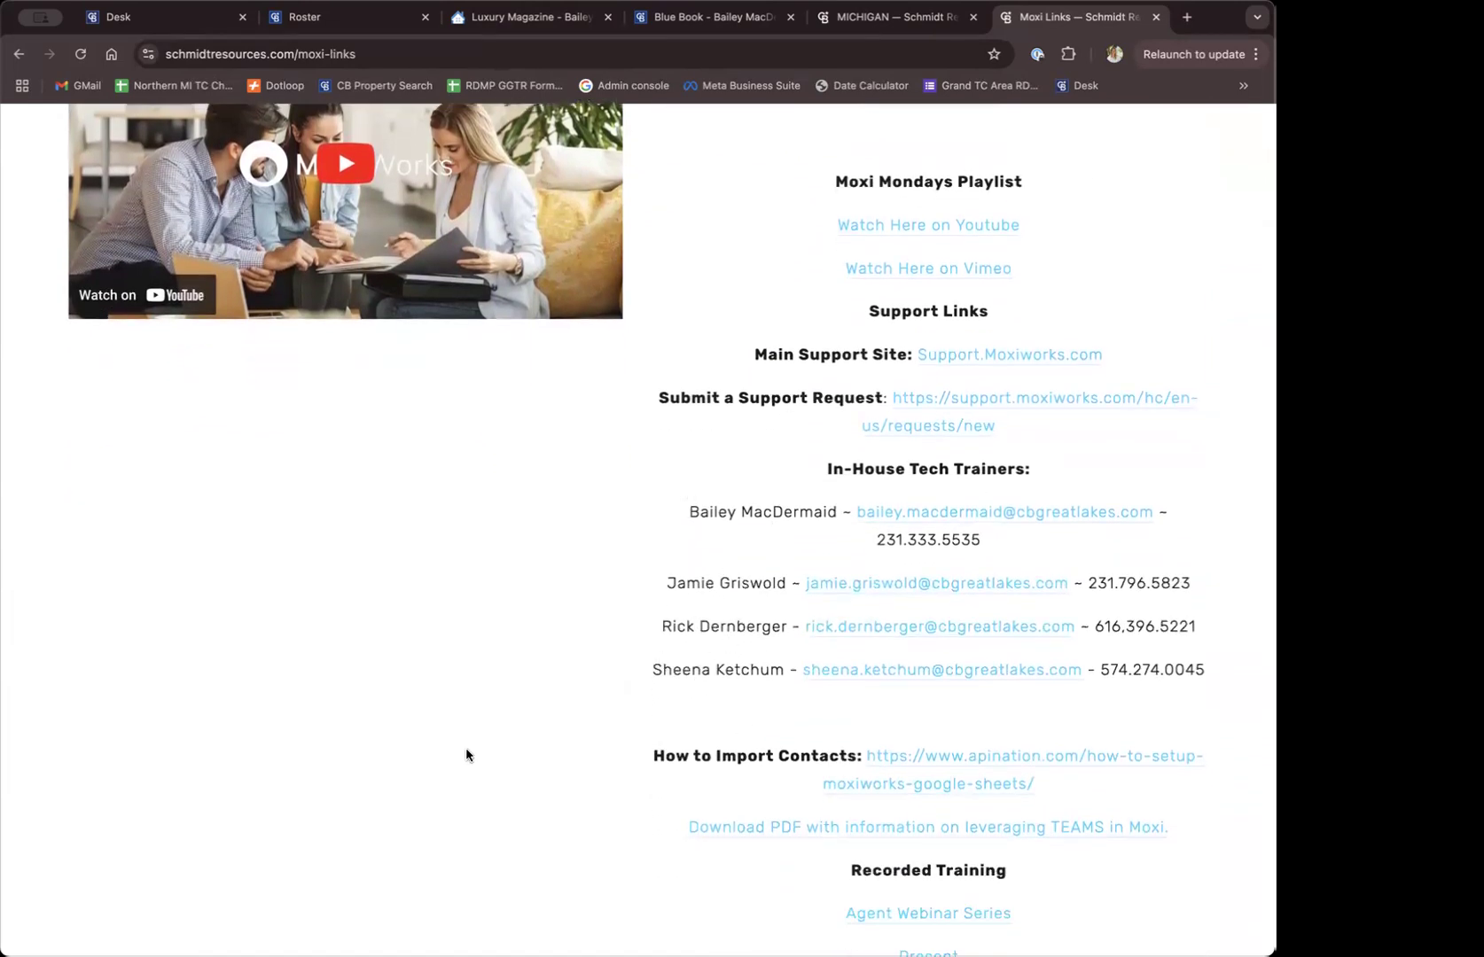
scroll(464, 748, down, 5)
scroll(467, 750, up, 3)
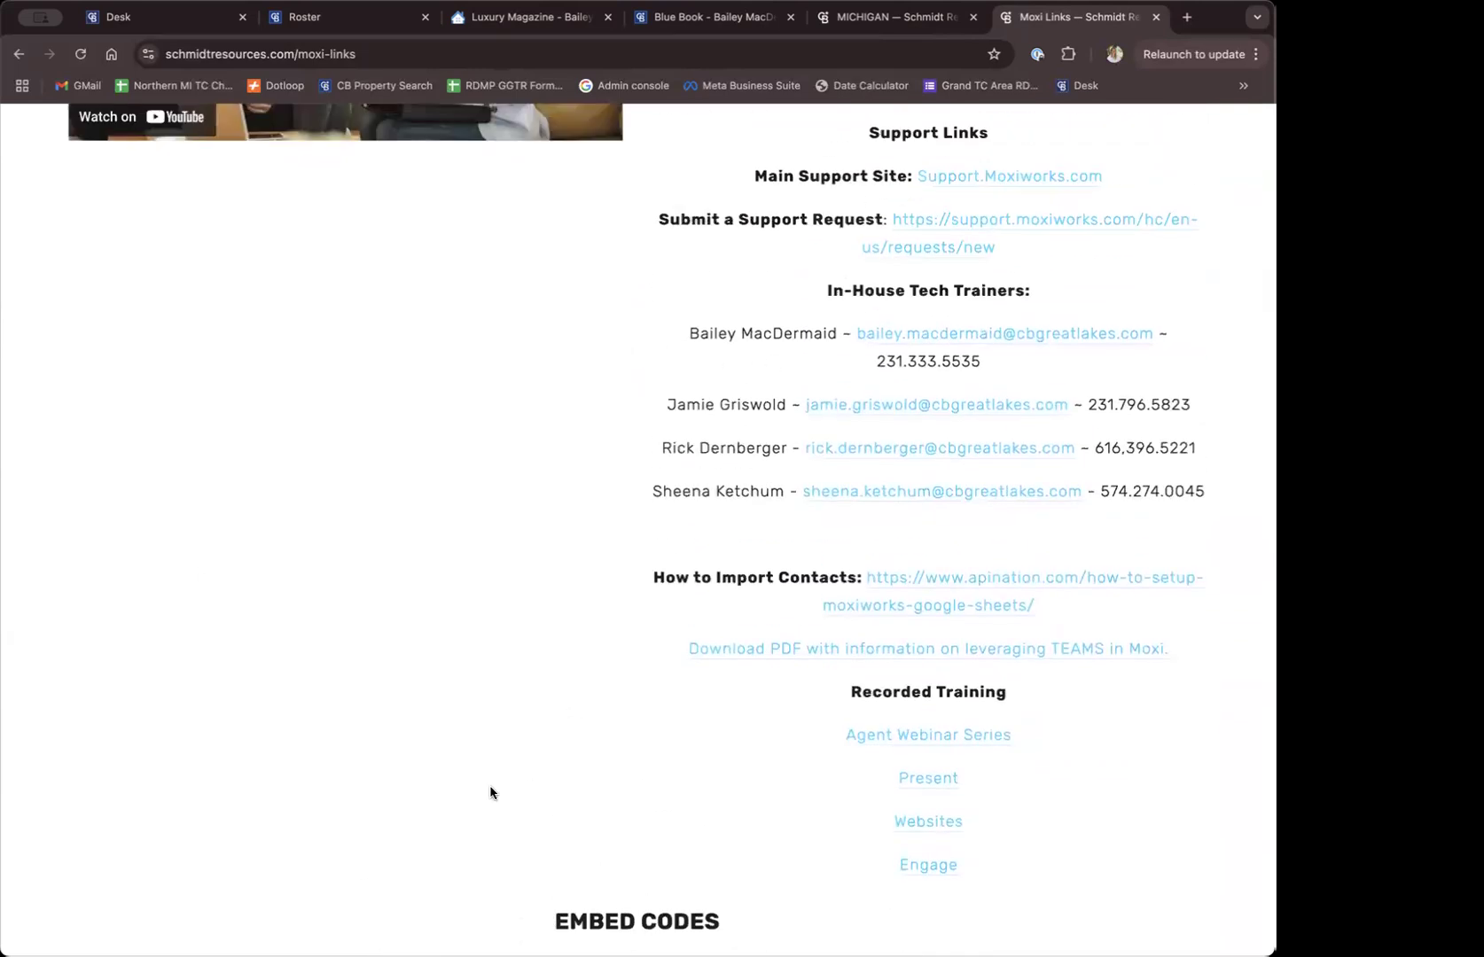
scroll(491, 792, down, 3)
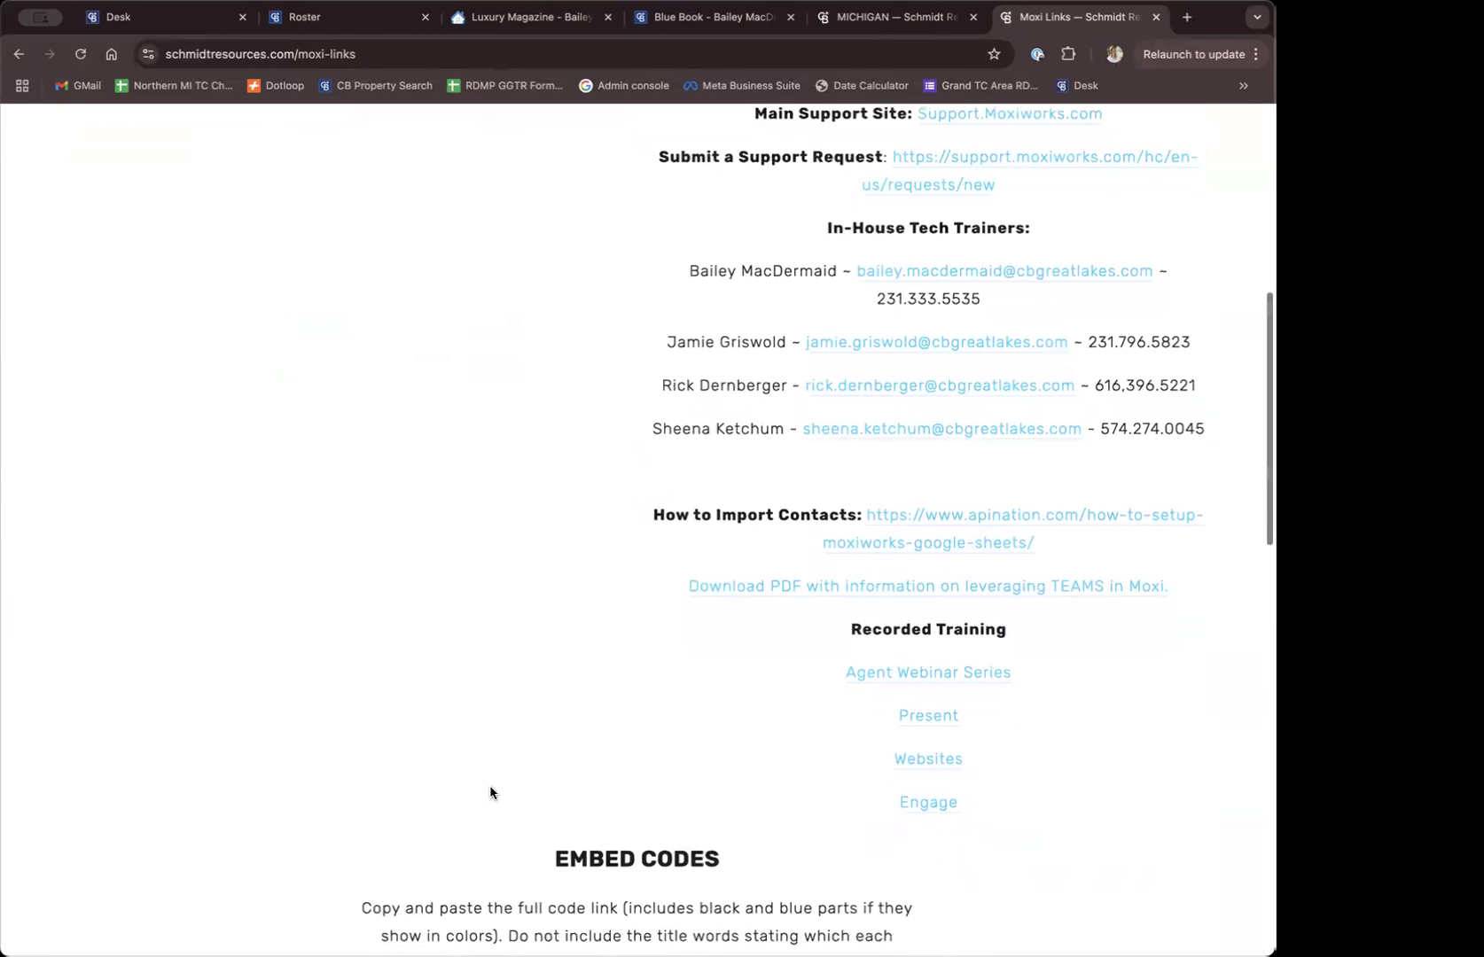
scroll(490, 792, up, 1)
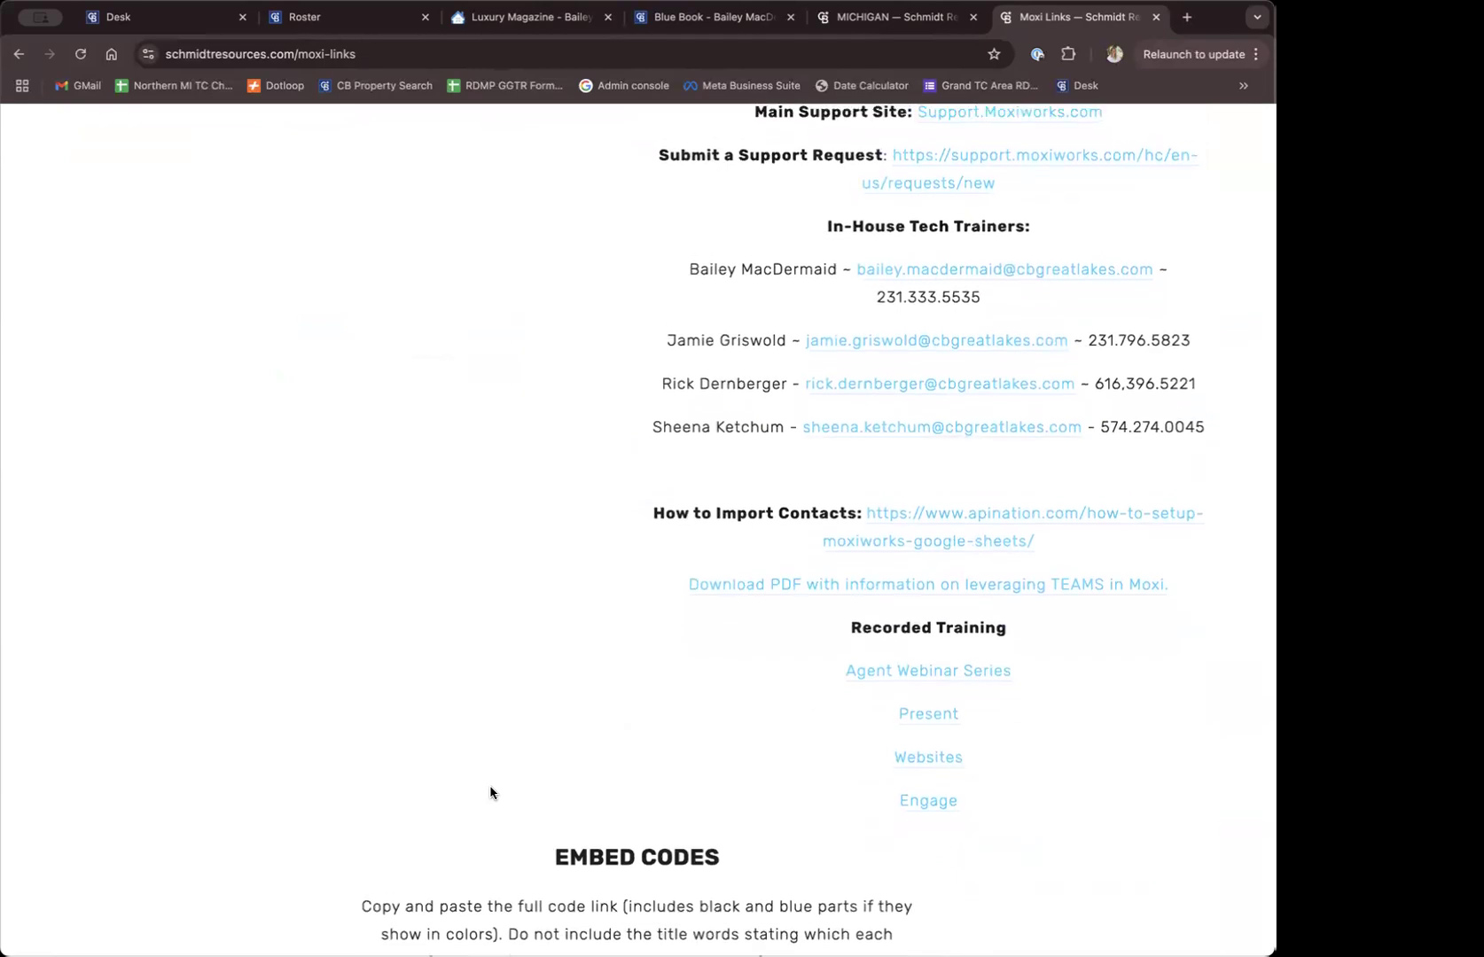
scroll(491, 793, down, 10)
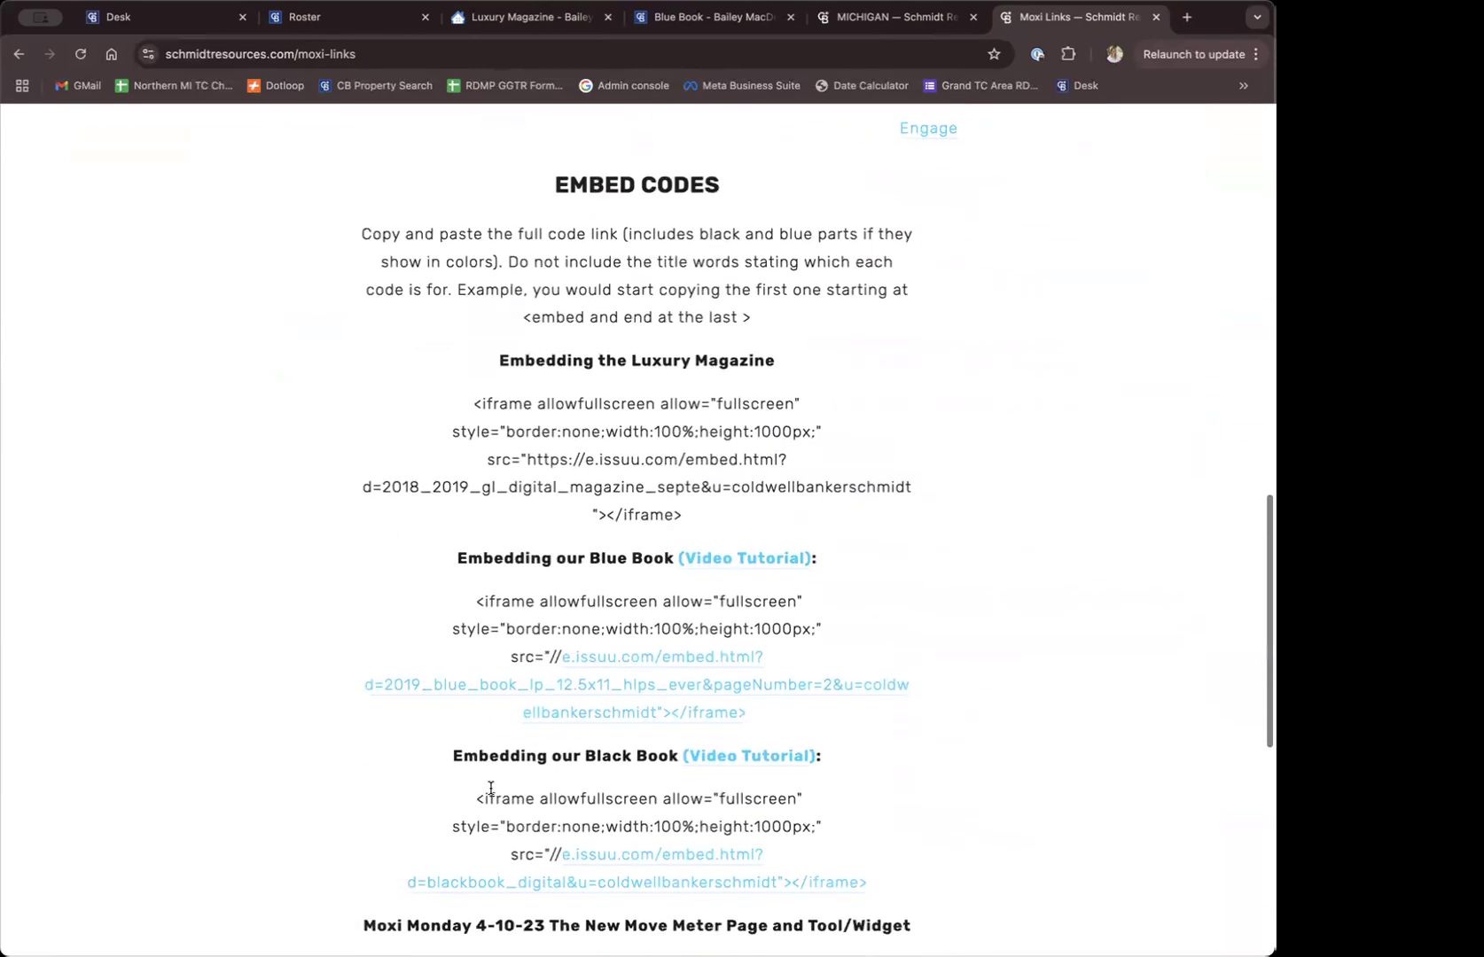
scroll(490, 788, down, 1)
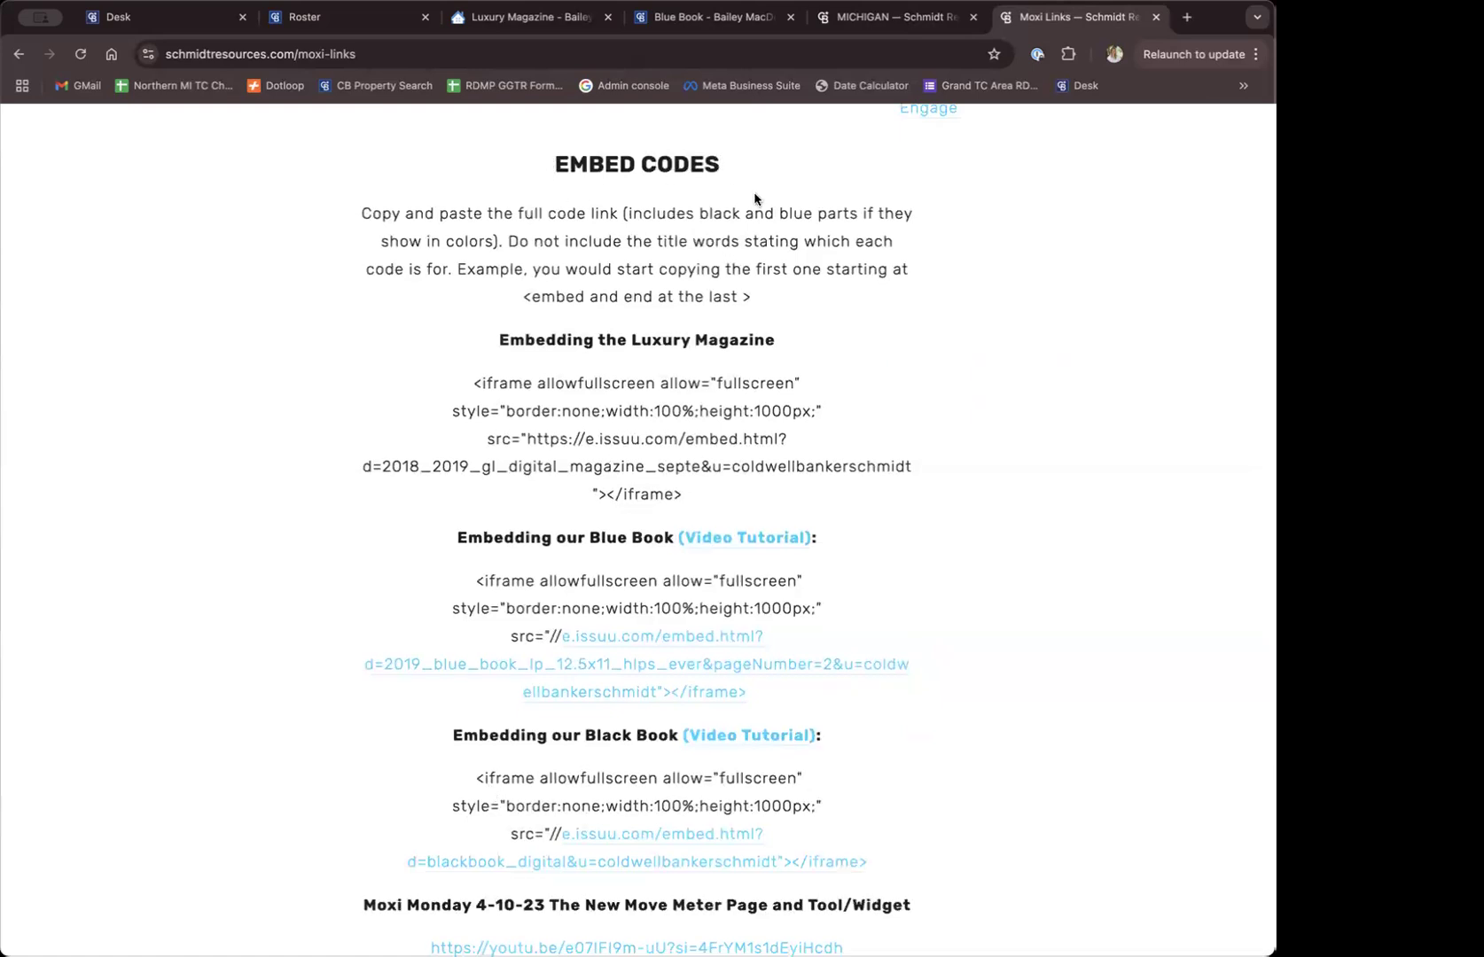
scroll(644, 302, down, 3)
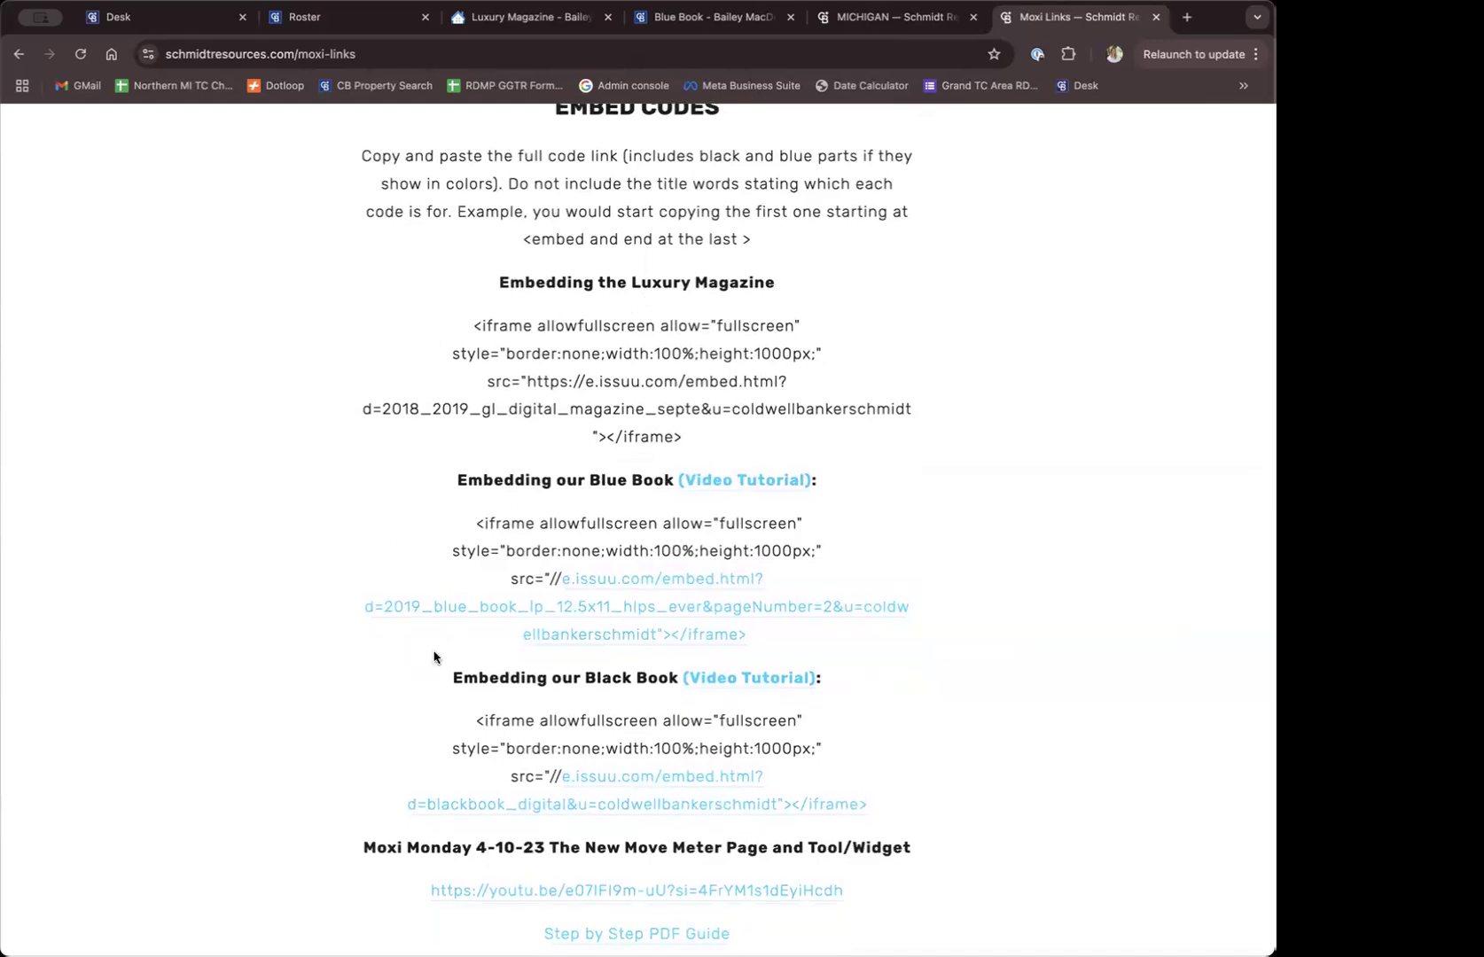
scroll(435, 657, up, 1)
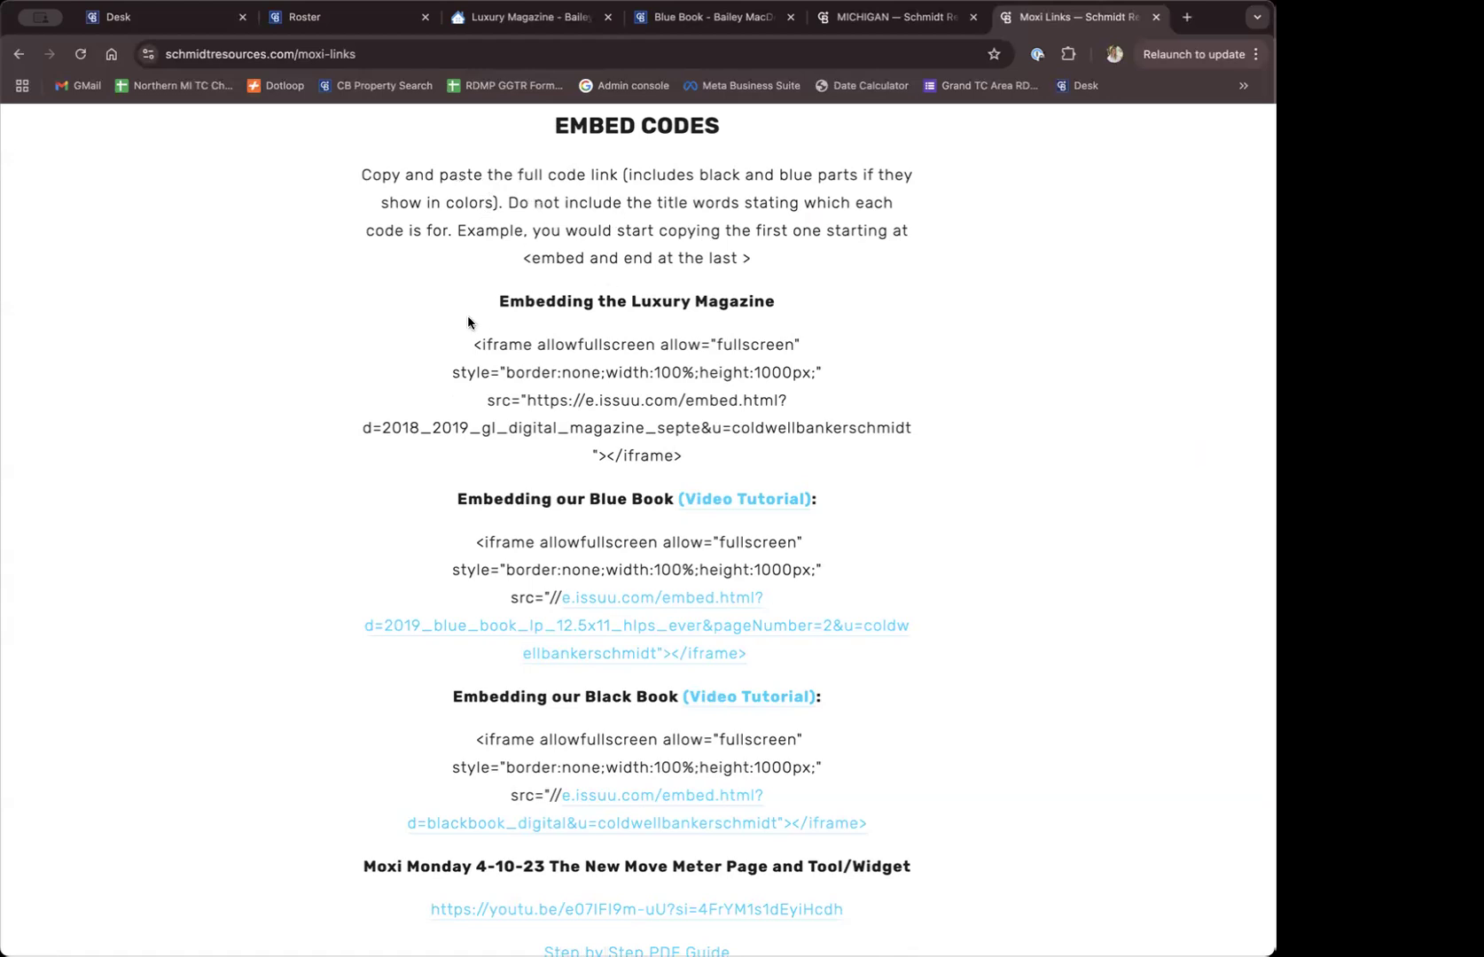
Copy the complete iframe code under "Embedding the Luxury Magazine", without its title line
drag(464, 345, 690, 451)
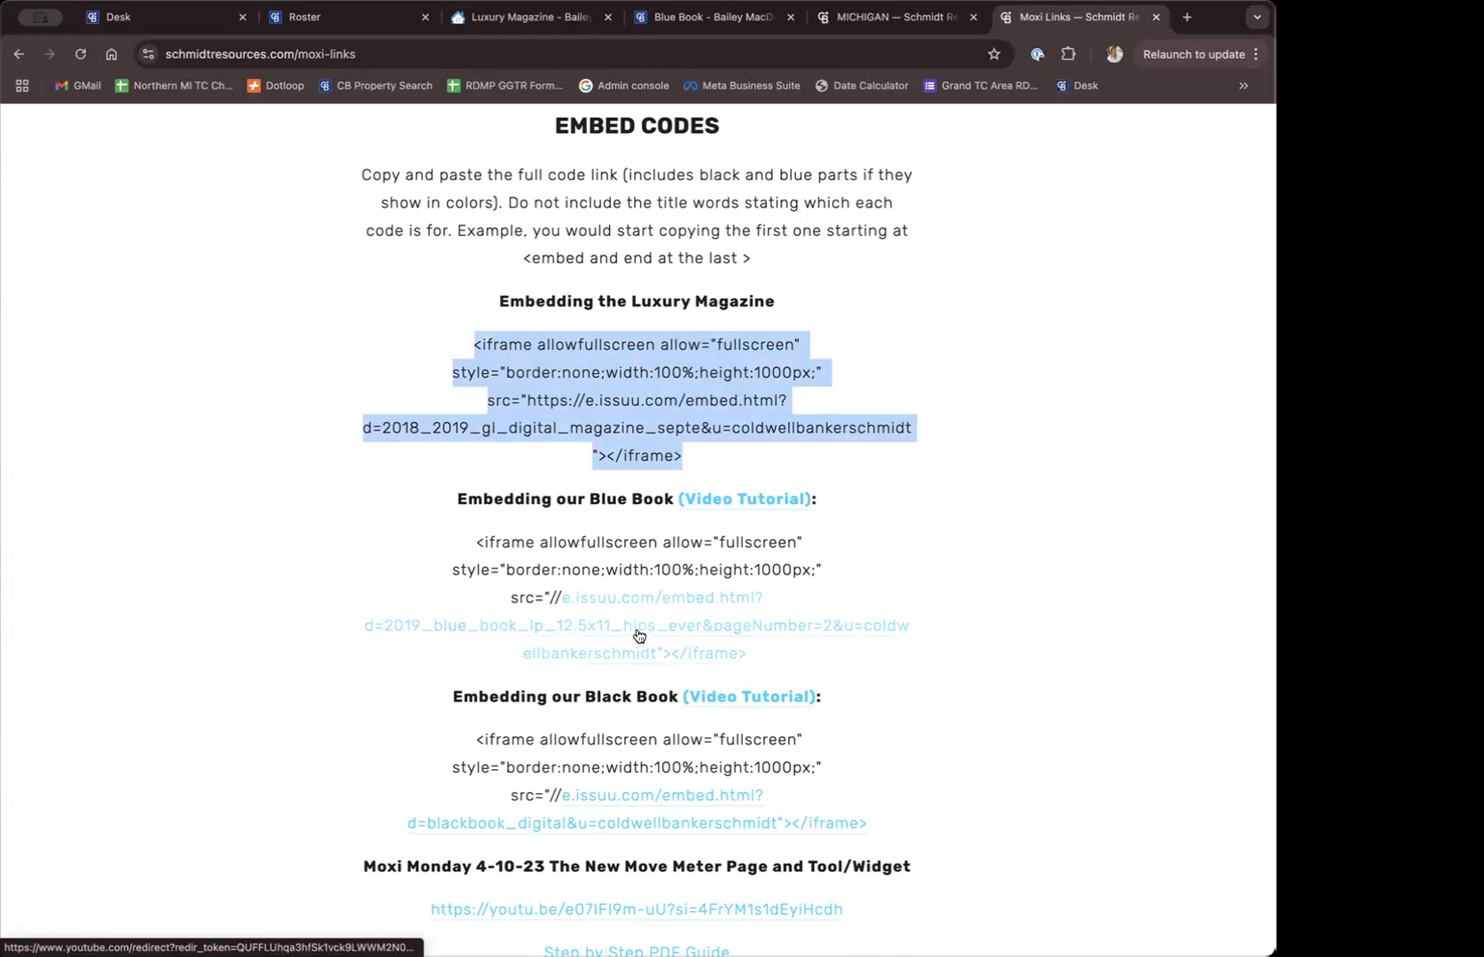
click(469, 563)
drag(472, 541, 769, 654)
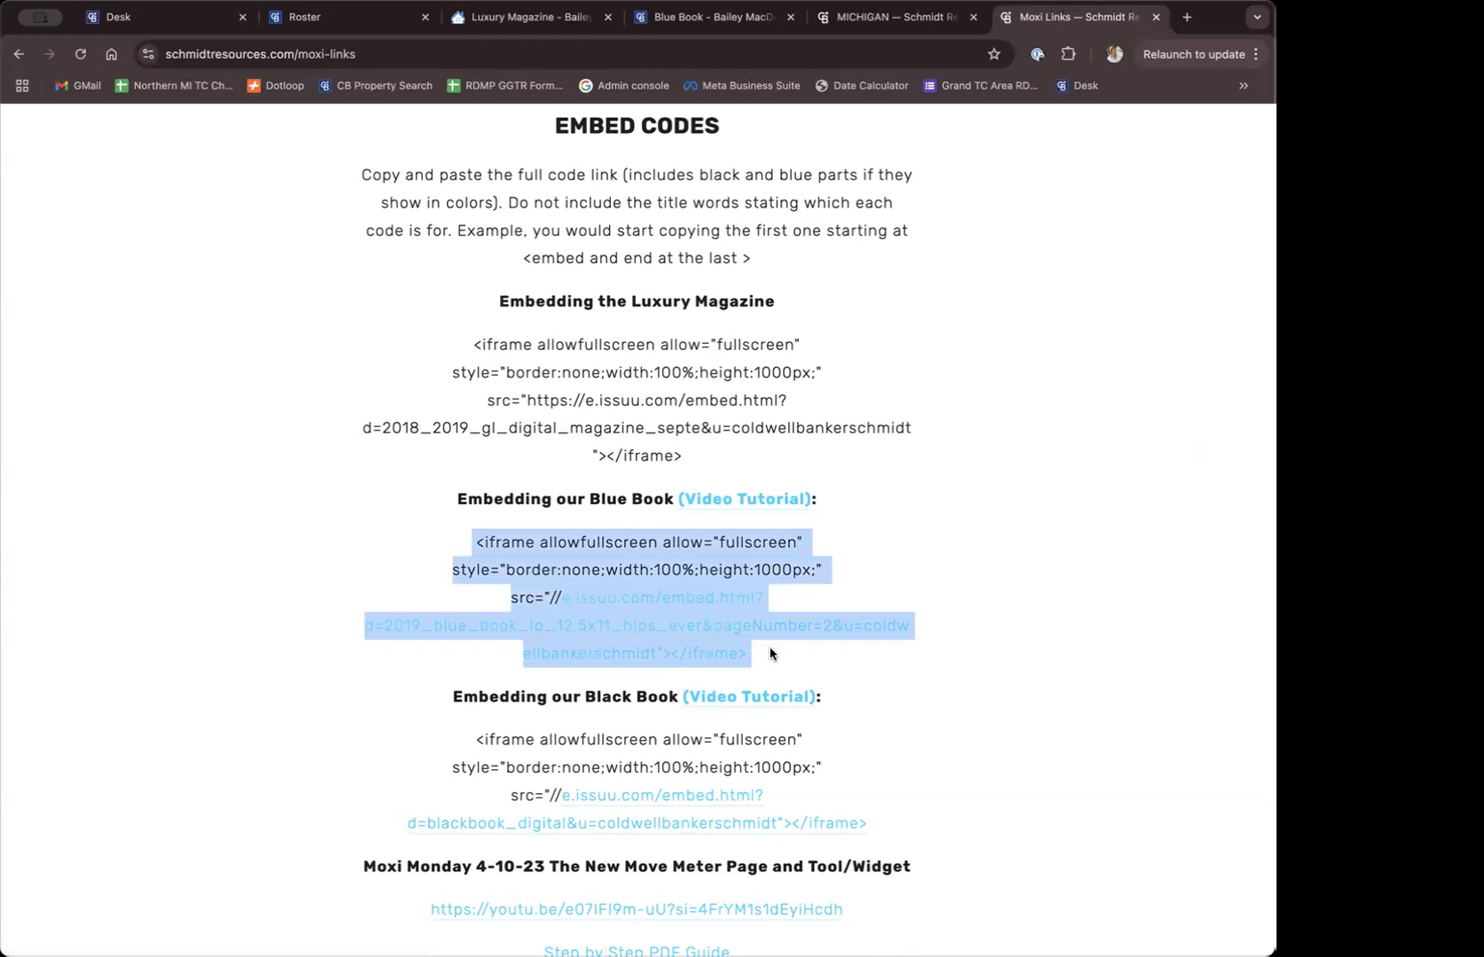
click(751, 430)
drag(472, 345, 678, 452)
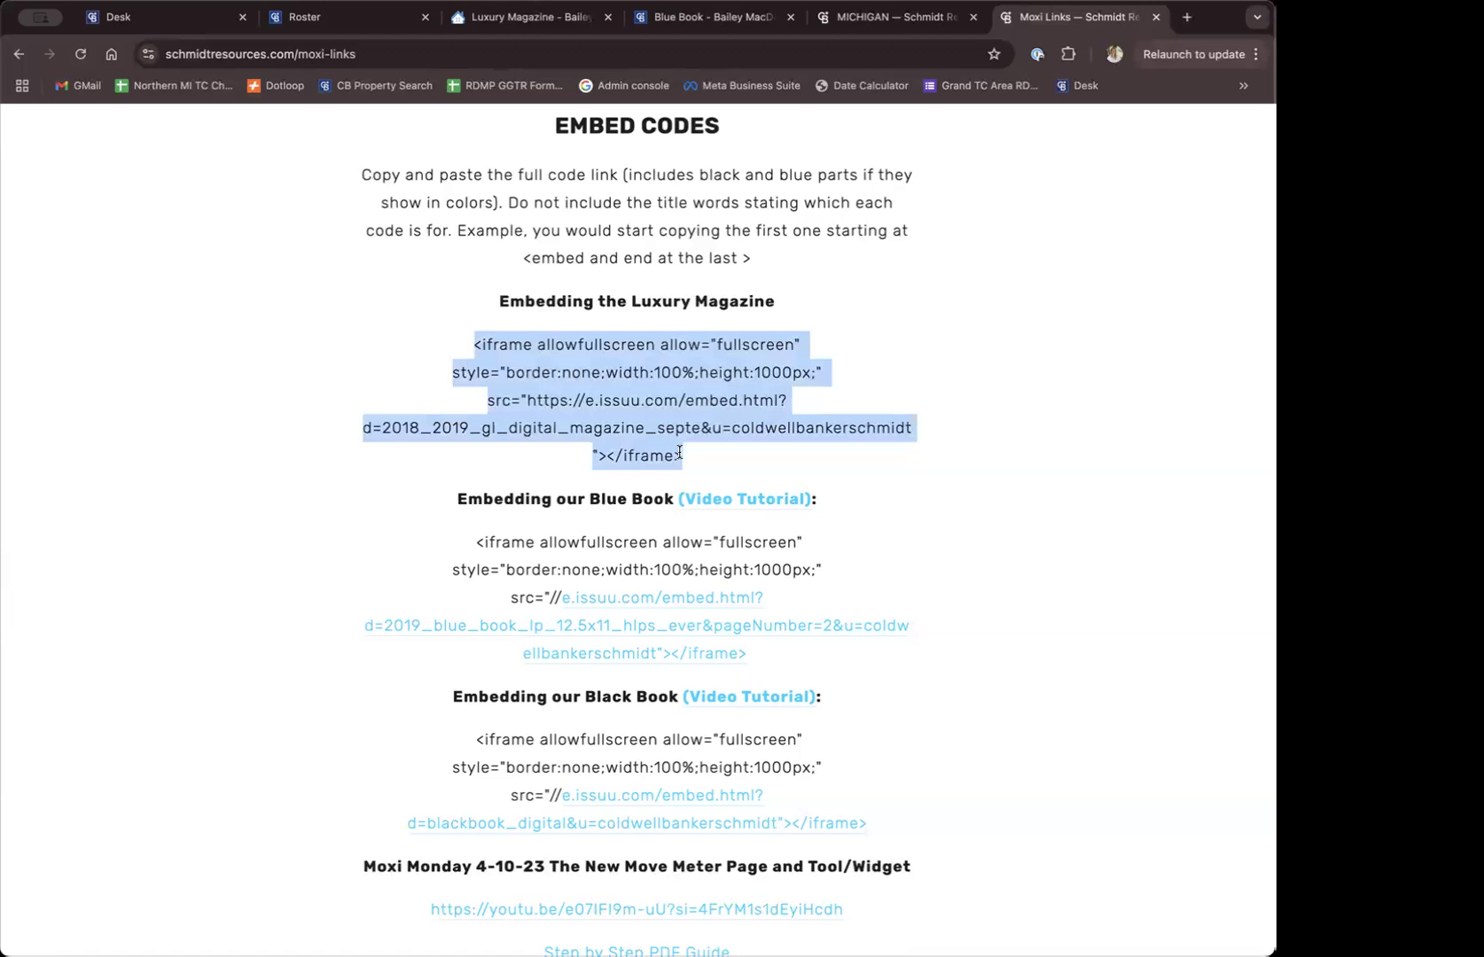
right_click(644, 387)
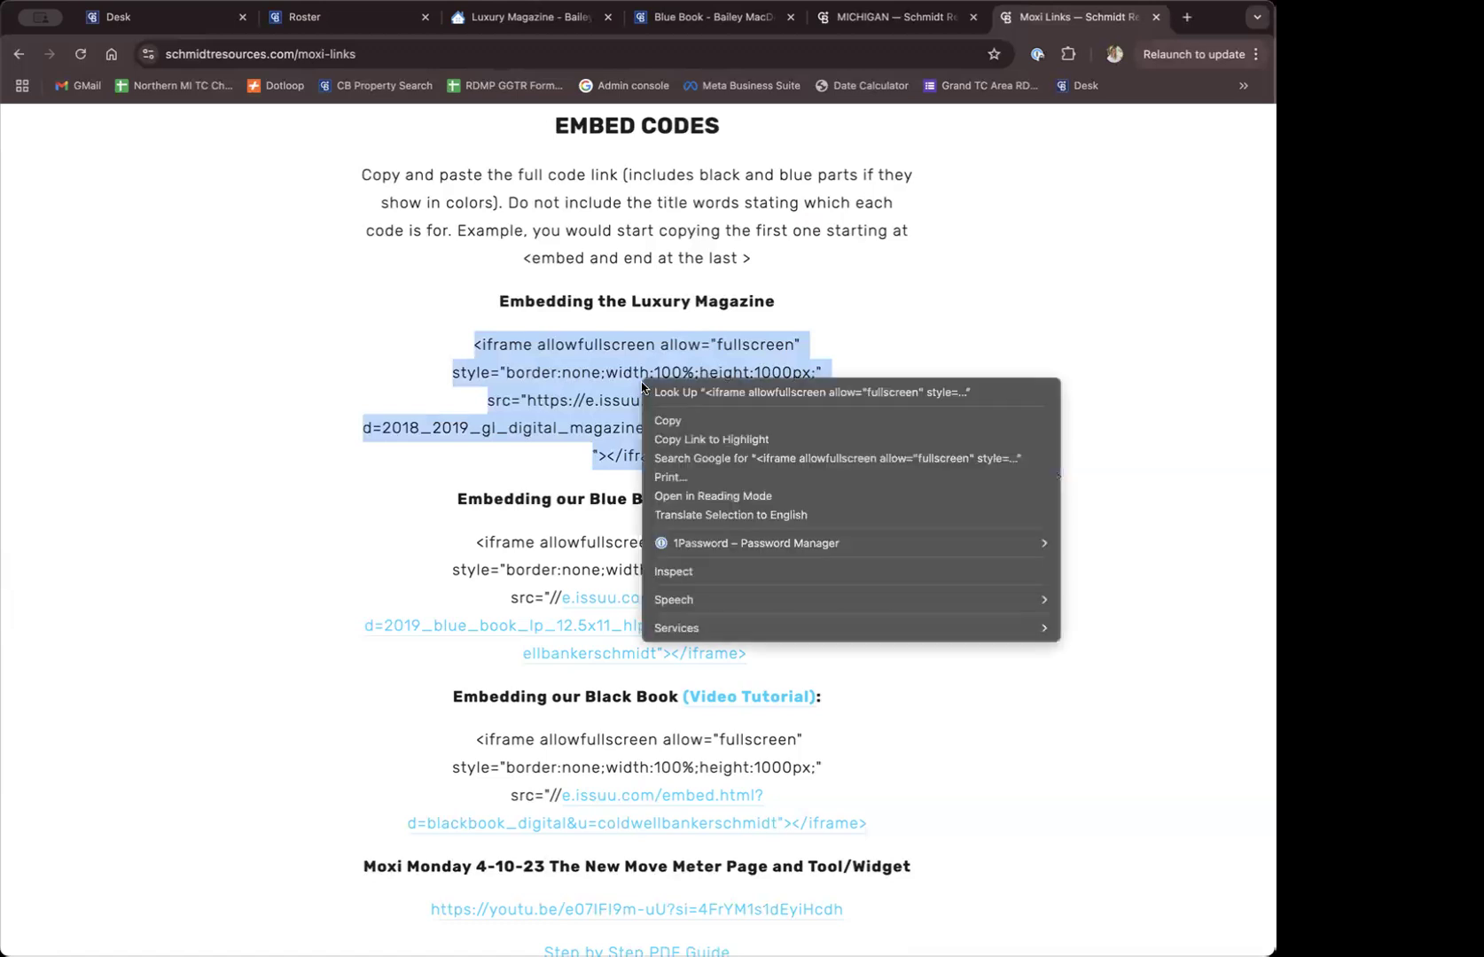
click(665, 421)
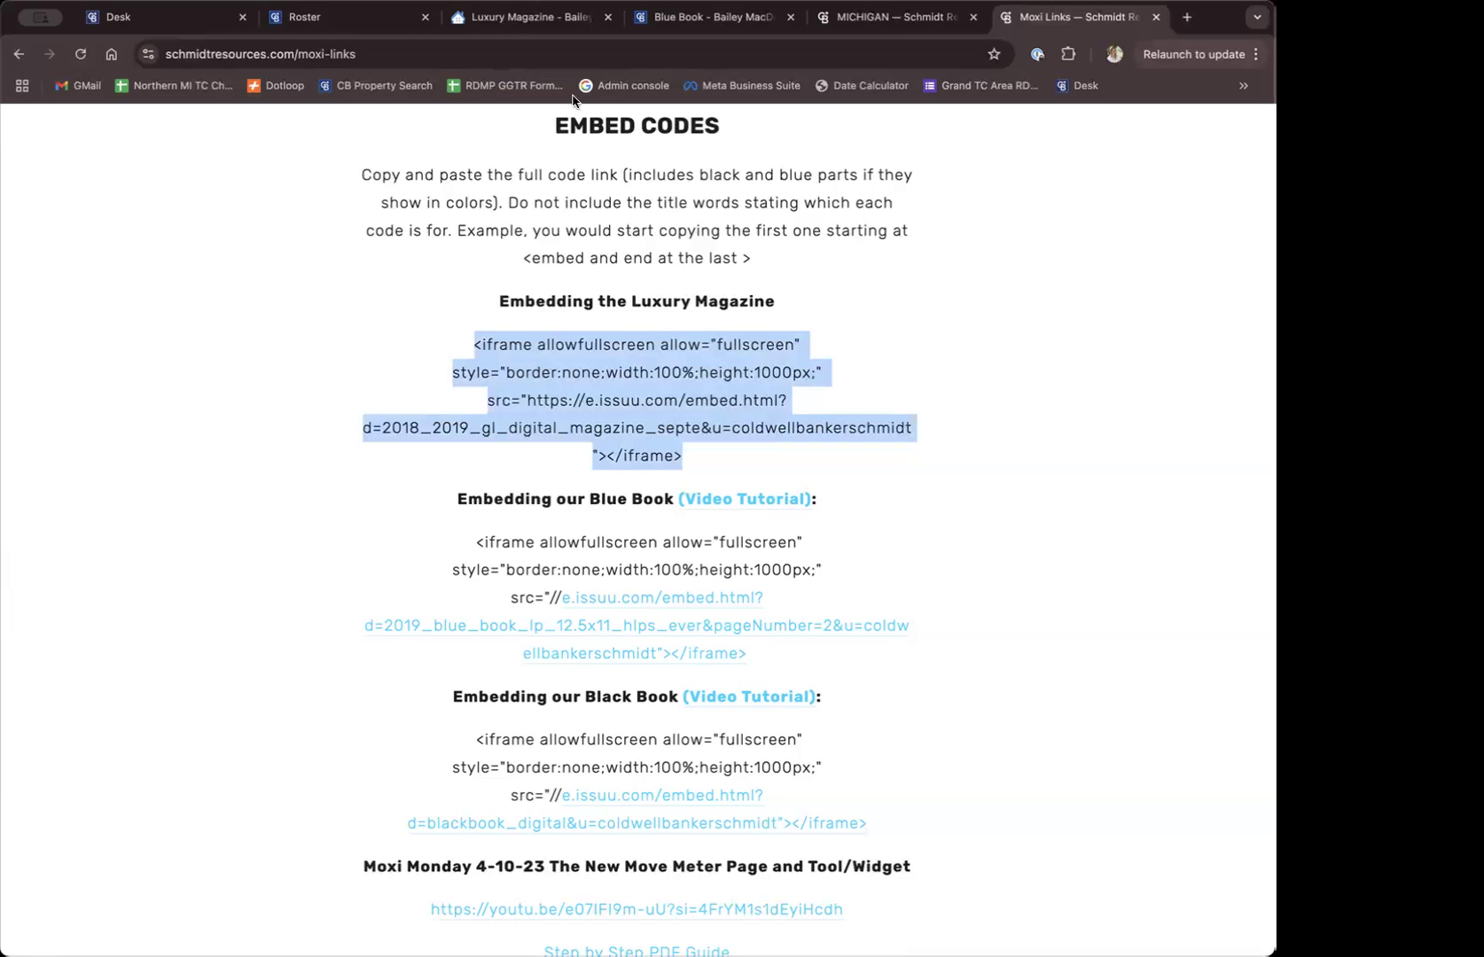
Return to the Luxury Magazine page in the Builder, add an HTML module containing the copied embed code, and save the module
click(536, 22)
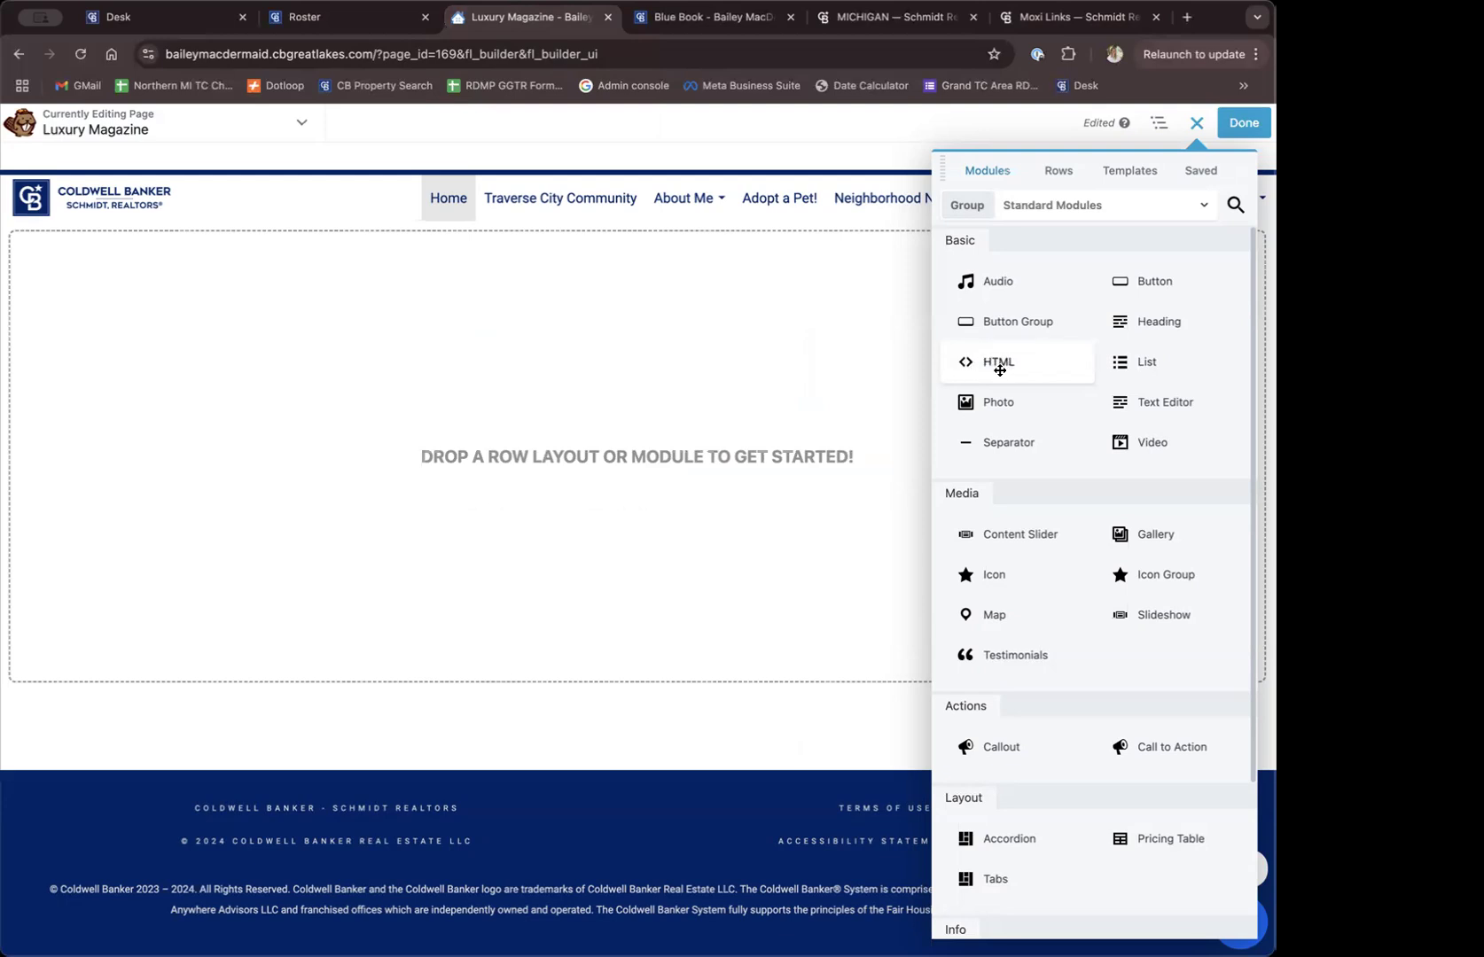
drag(999, 369, 999, 373)
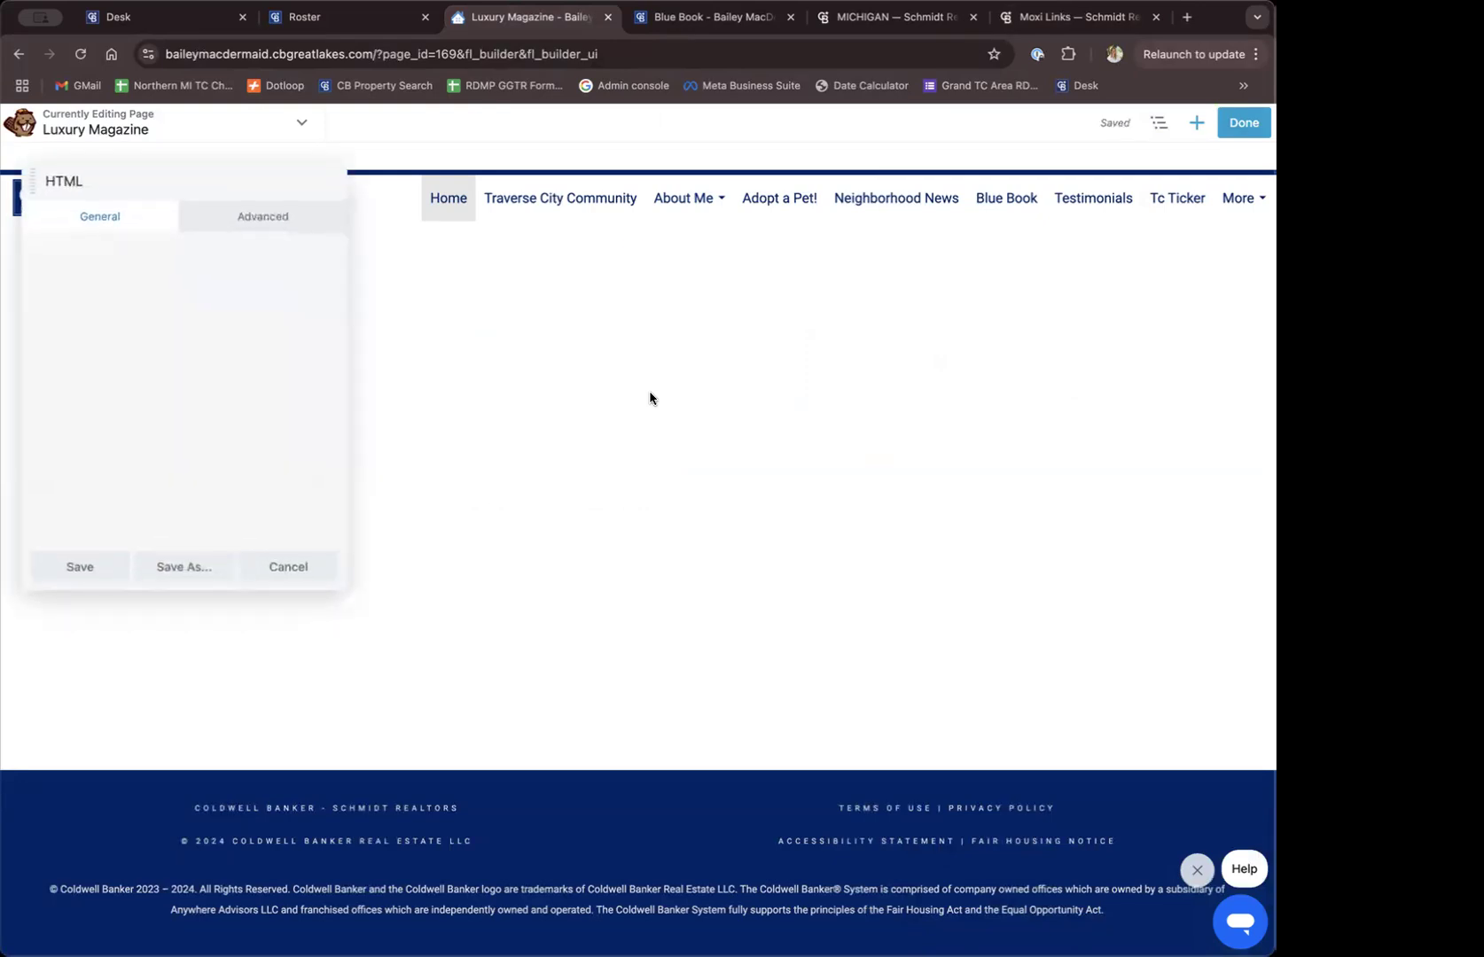
click(151, 275)
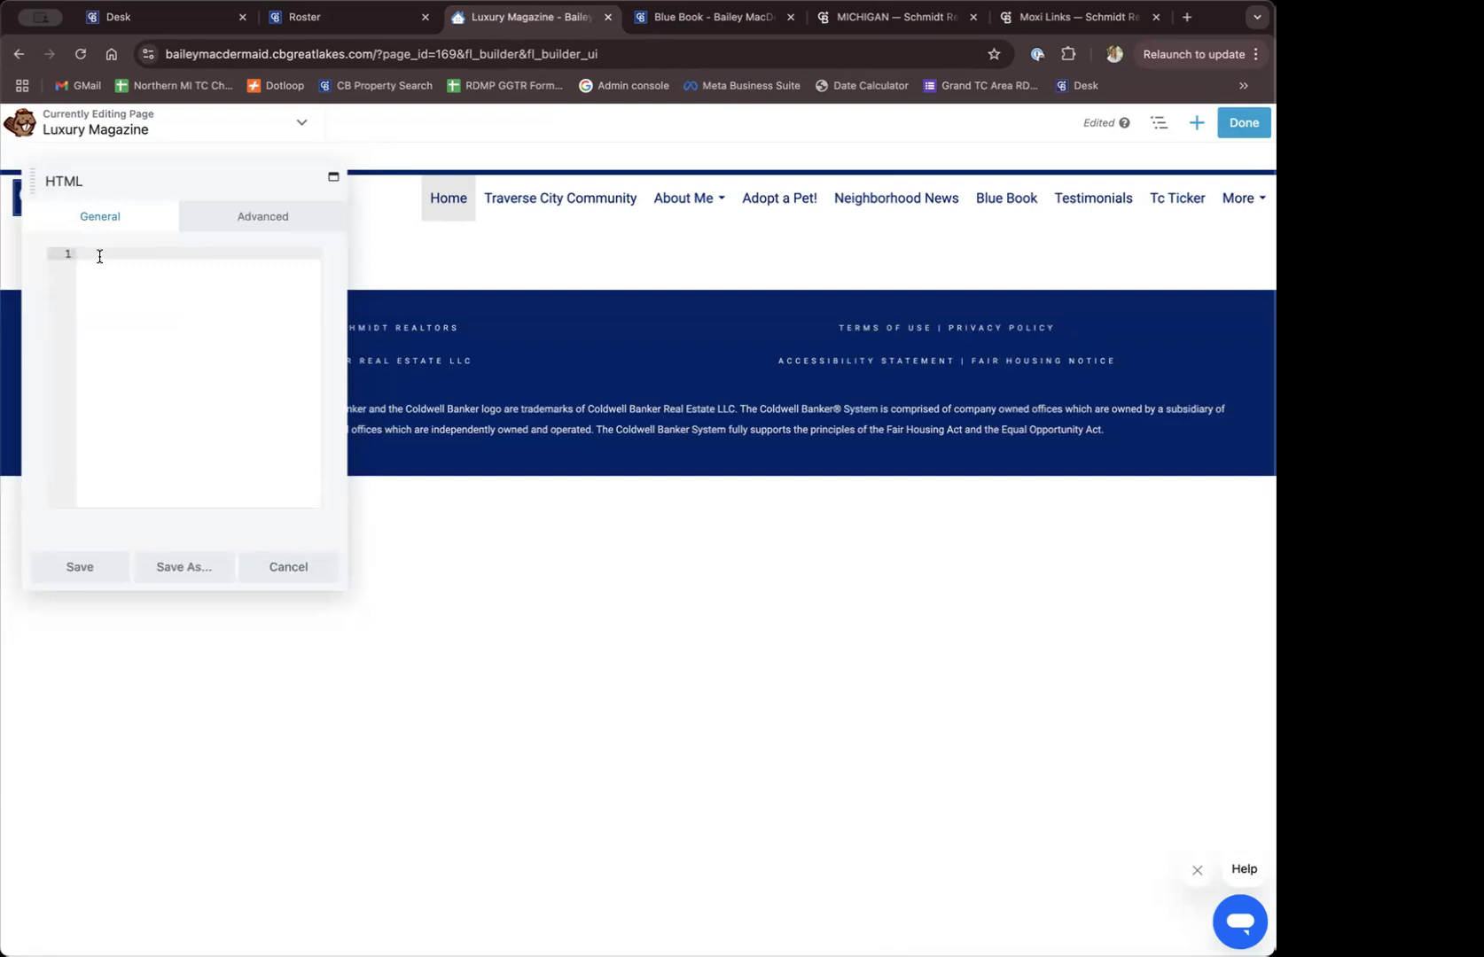
key(super+v)
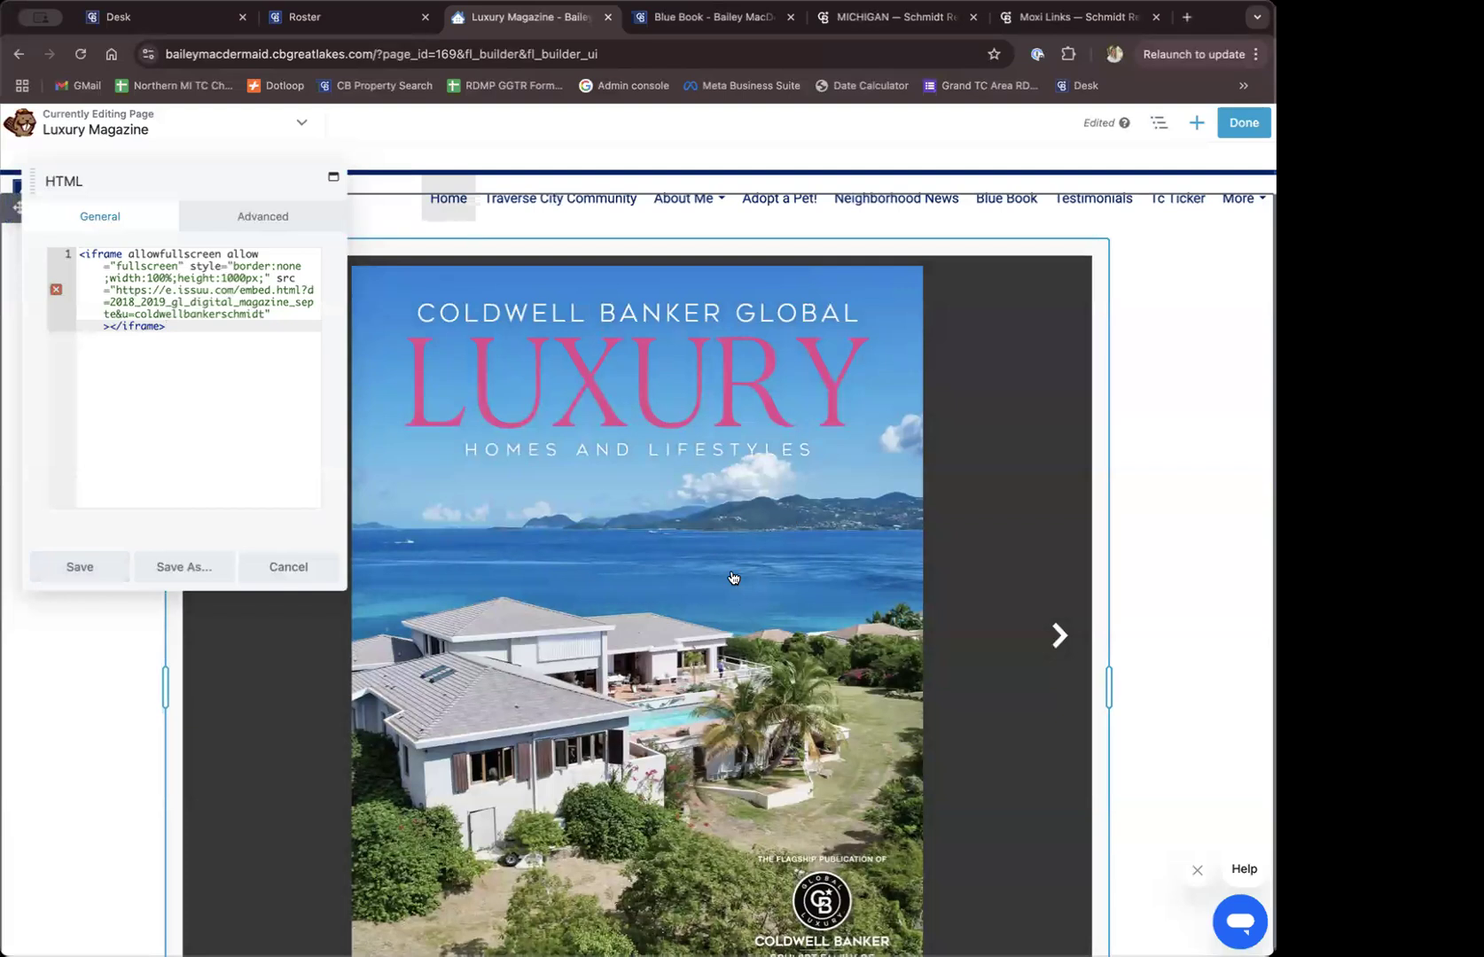
click(80, 566)
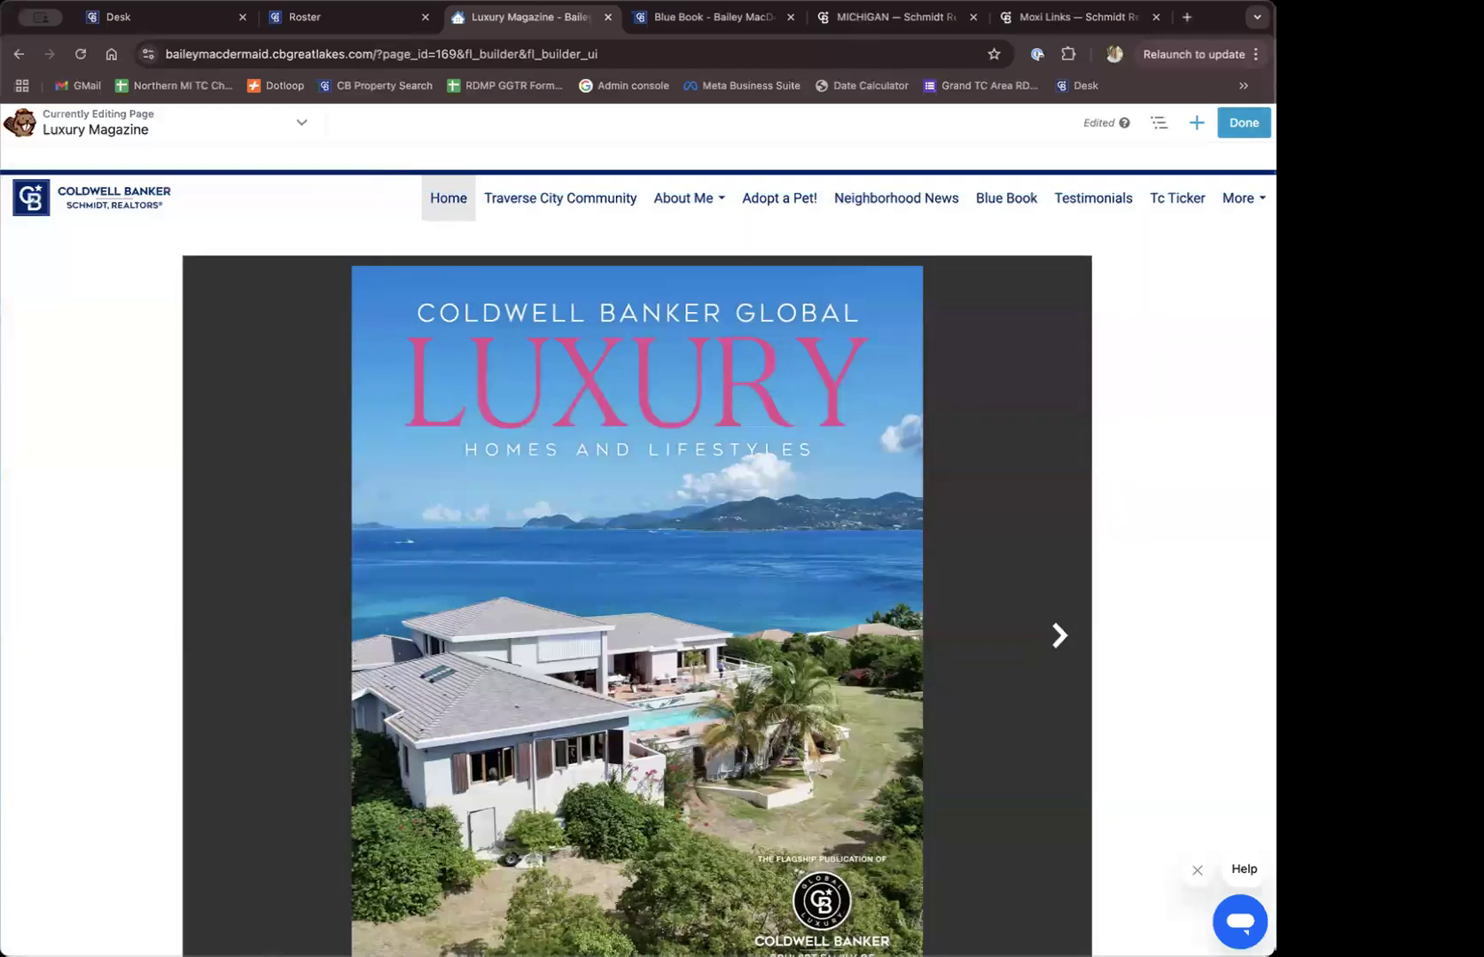
Check the embedded magazine flipbook on the page, finish editing, and publish the Luxury Magazine page
scroll(1123, 422, down, 3)
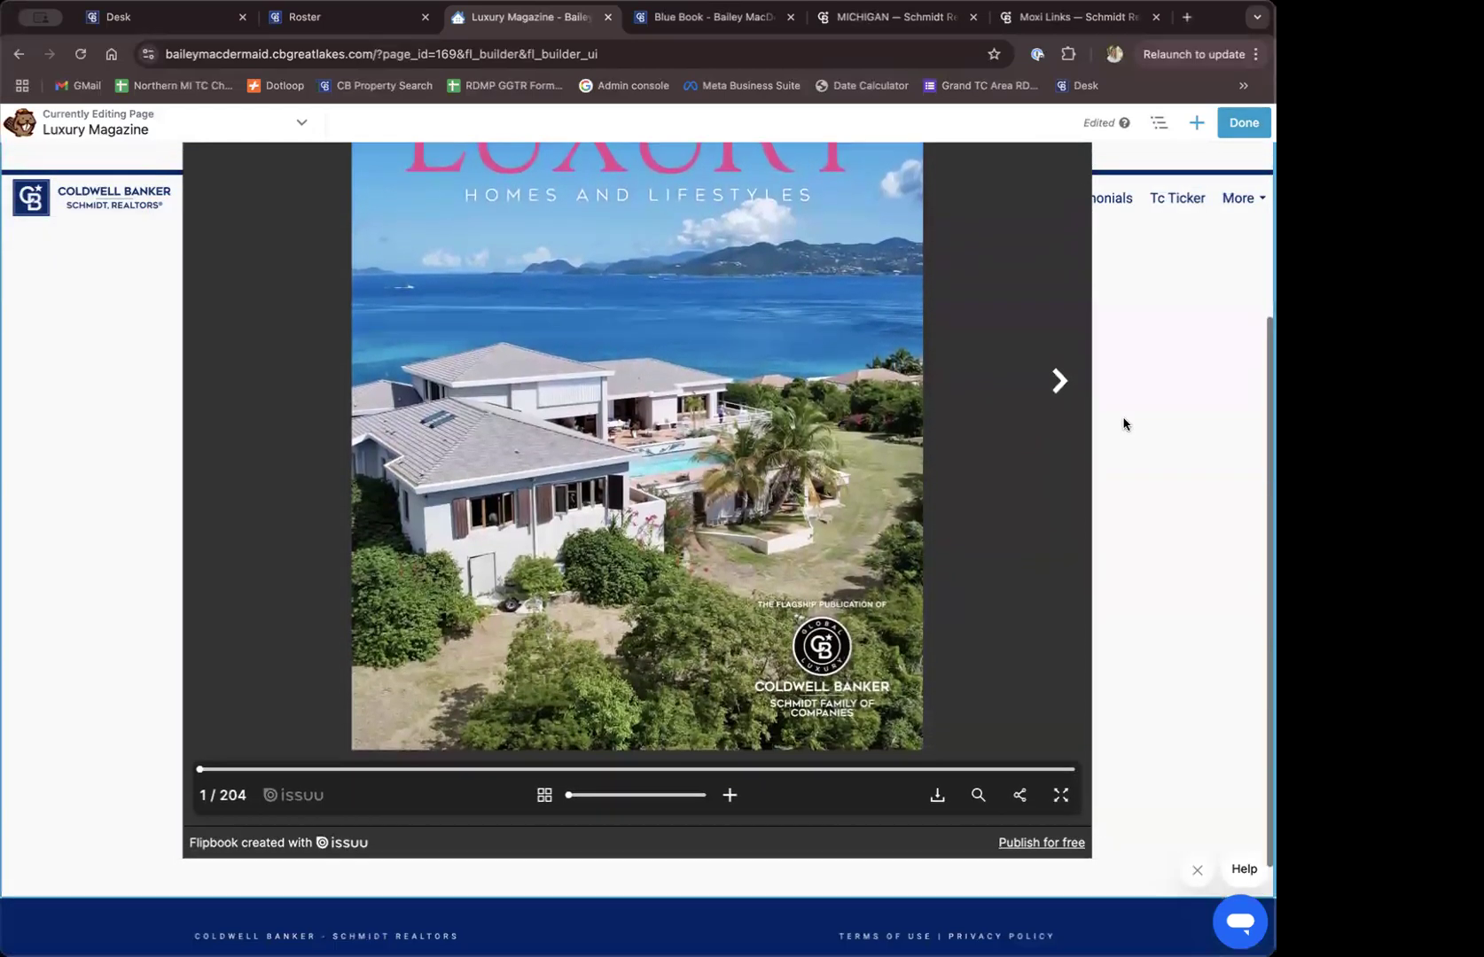
scroll(1123, 422, down, 2)
scroll(1123, 422, up, 5)
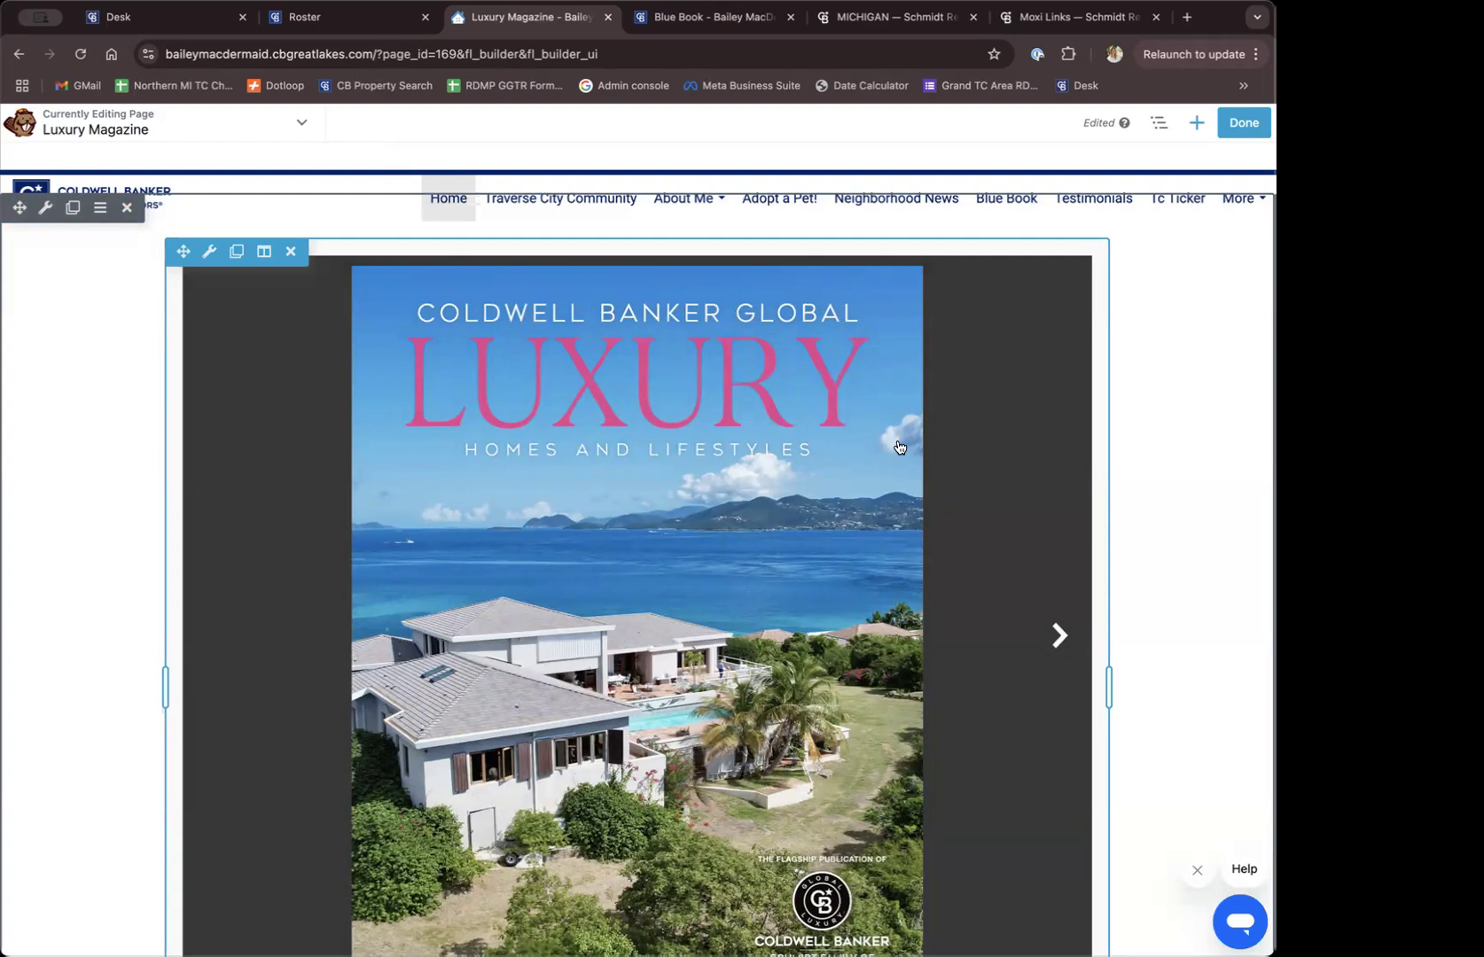
click(1241, 128)
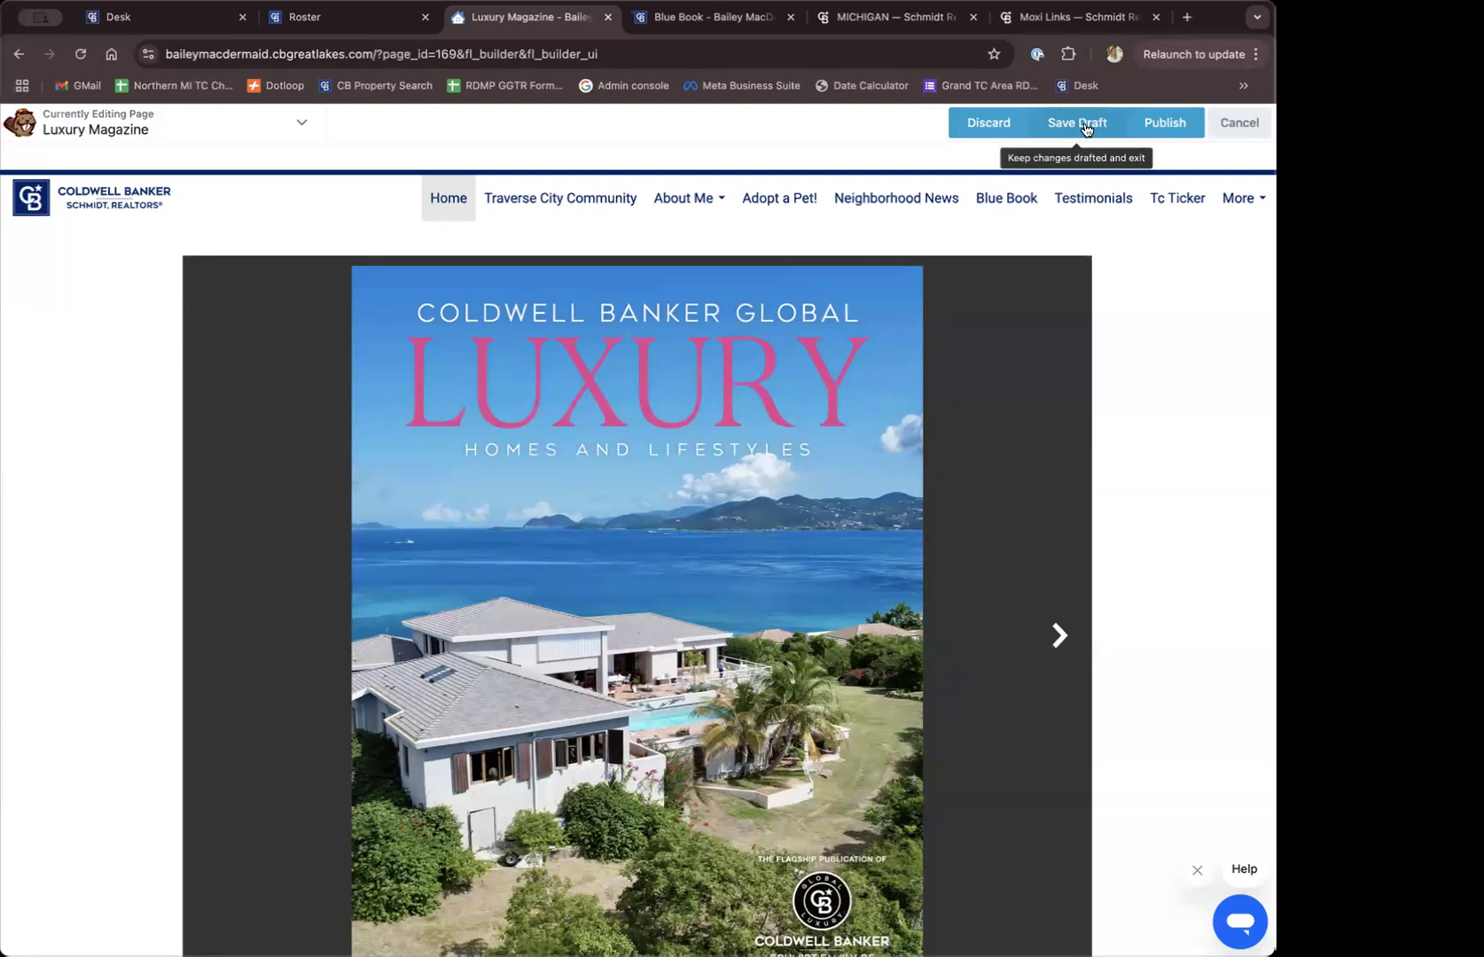
click(1165, 124)
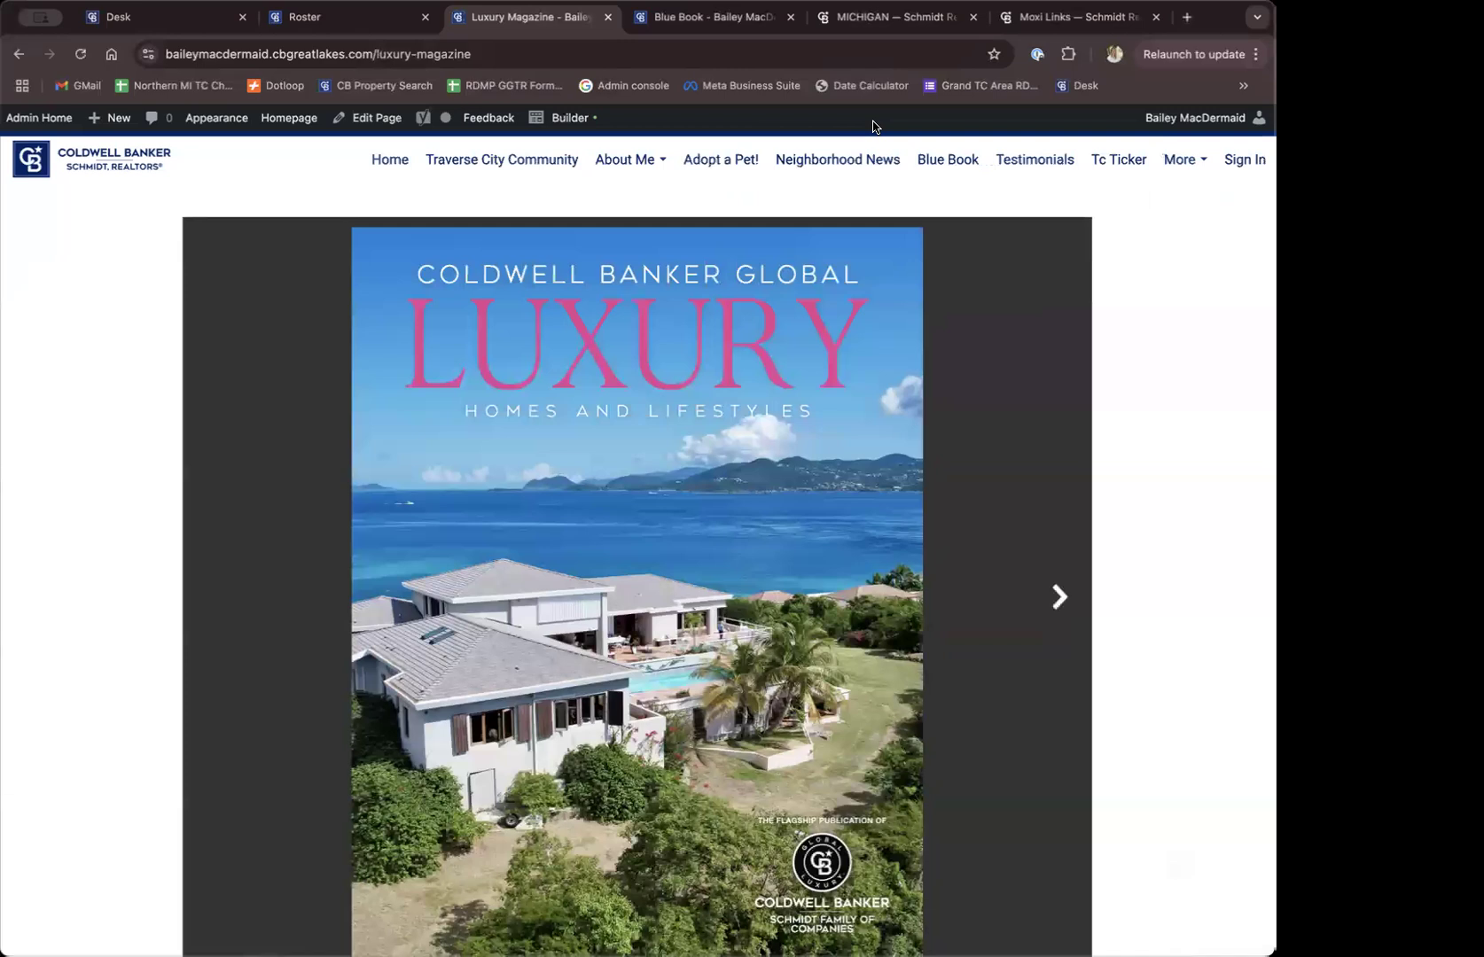
Compare the published Luxury Magazine page with the live Blue Book page
click(702, 21)
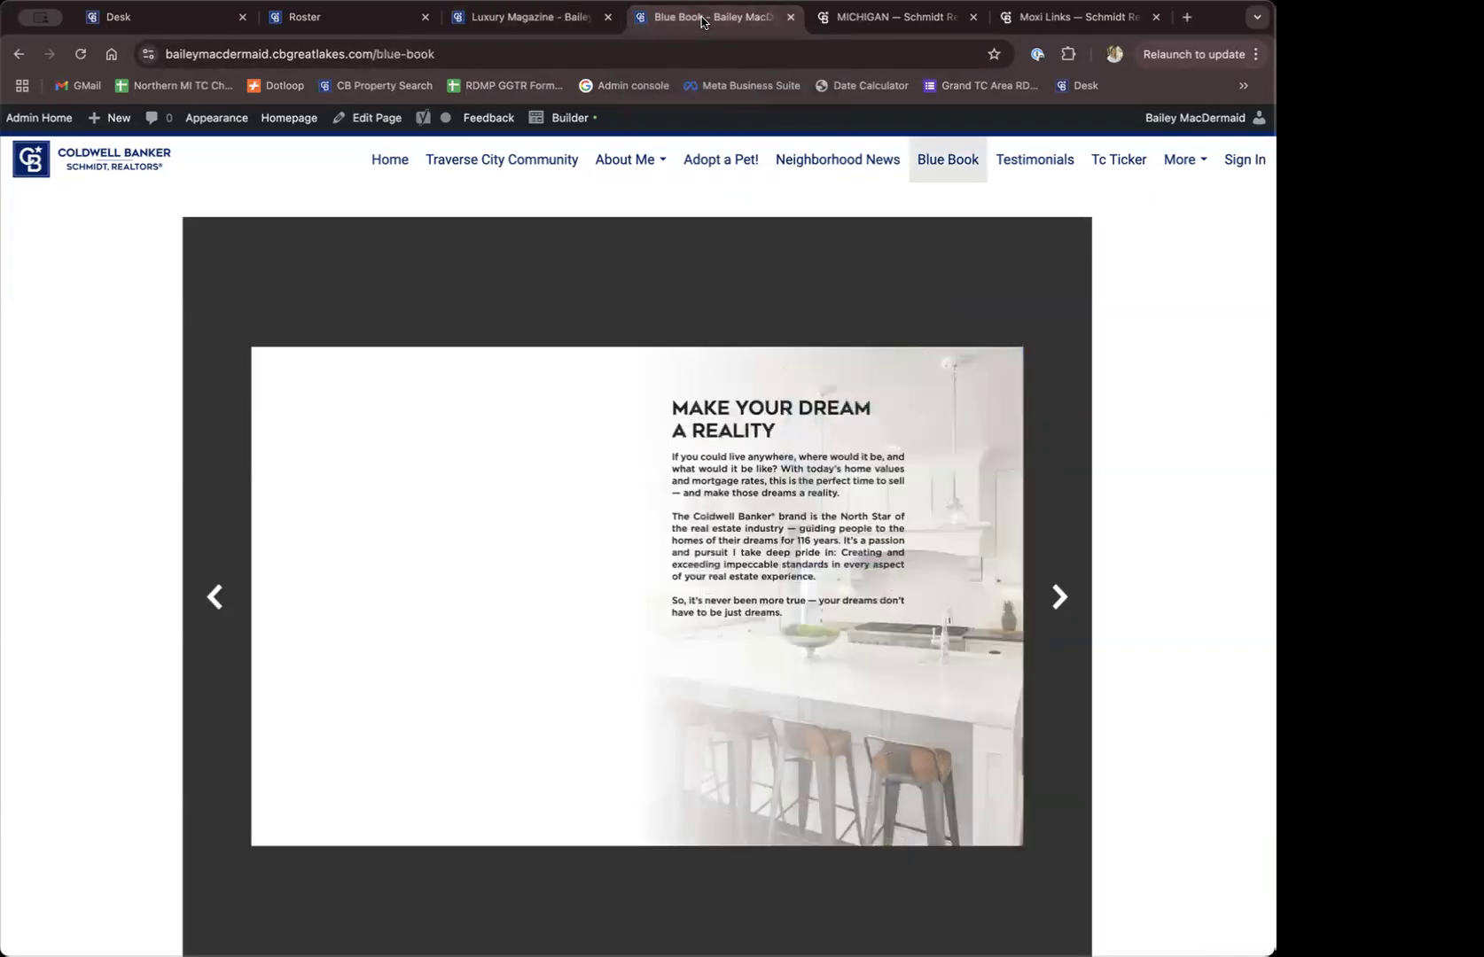
click(319, 33)
click(533, 30)
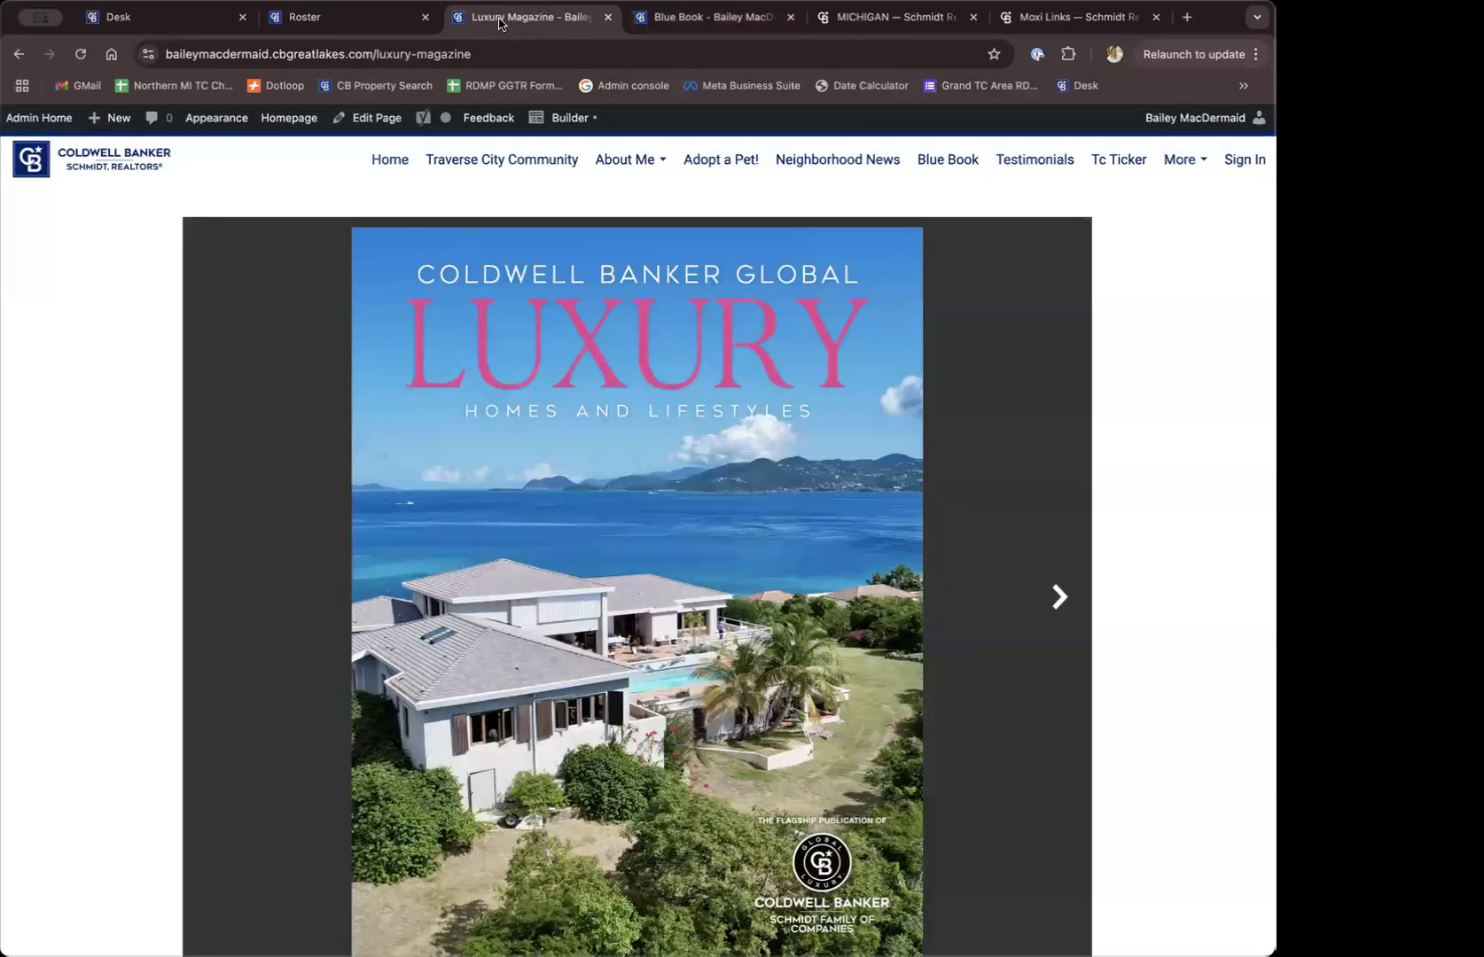
Go back to the admin tool's list of all site pages and locate the Luxury Magazine entry
click(39, 125)
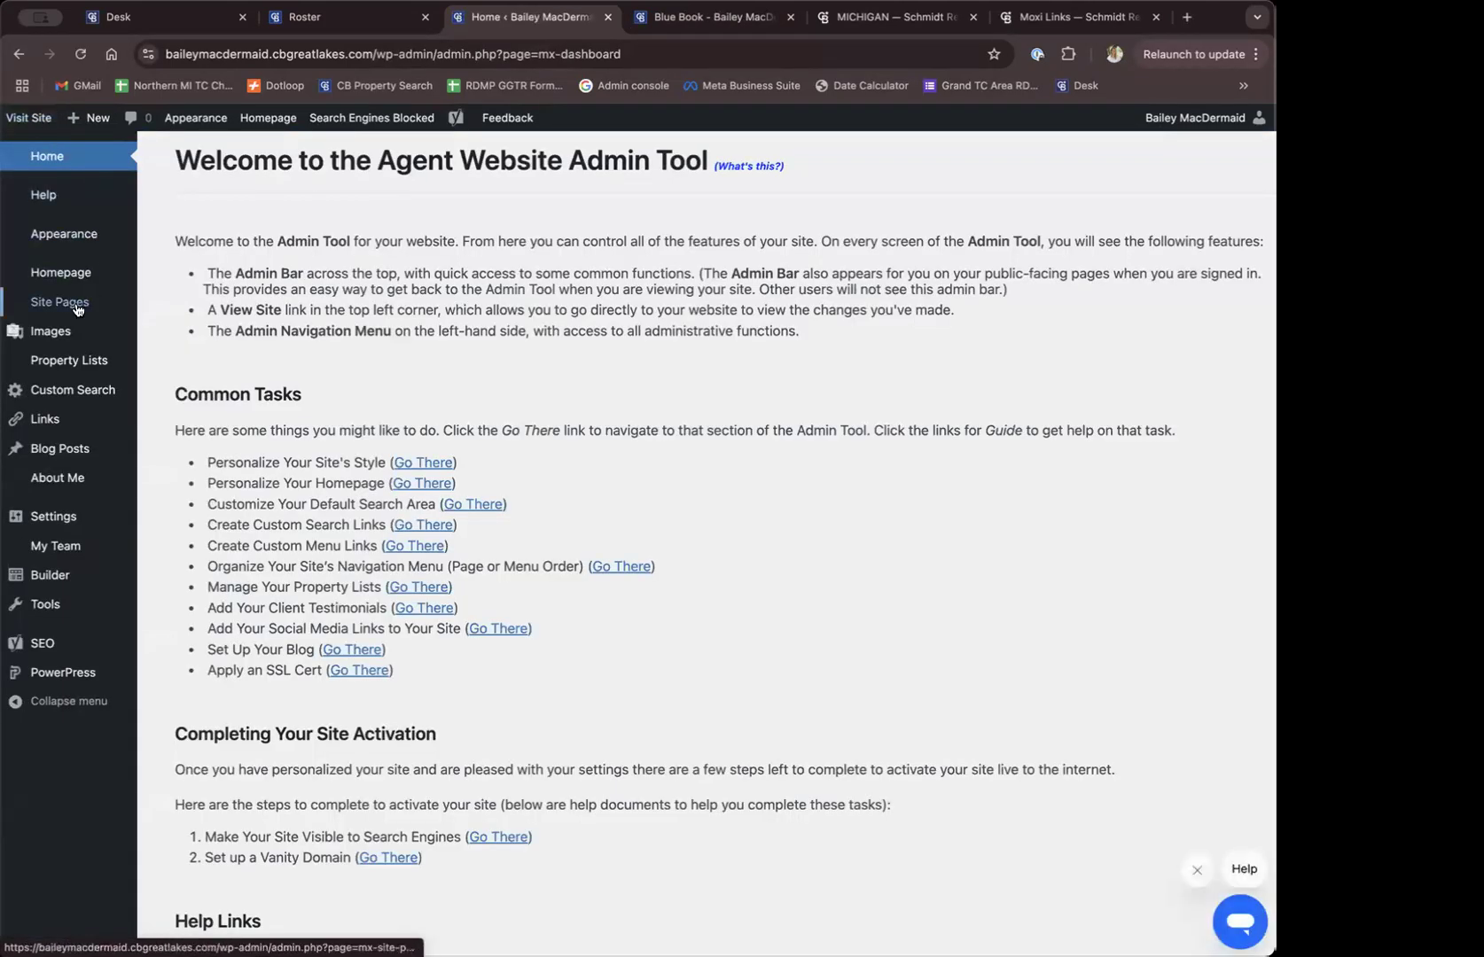
mouse_move(45, 308)
click(58, 306)
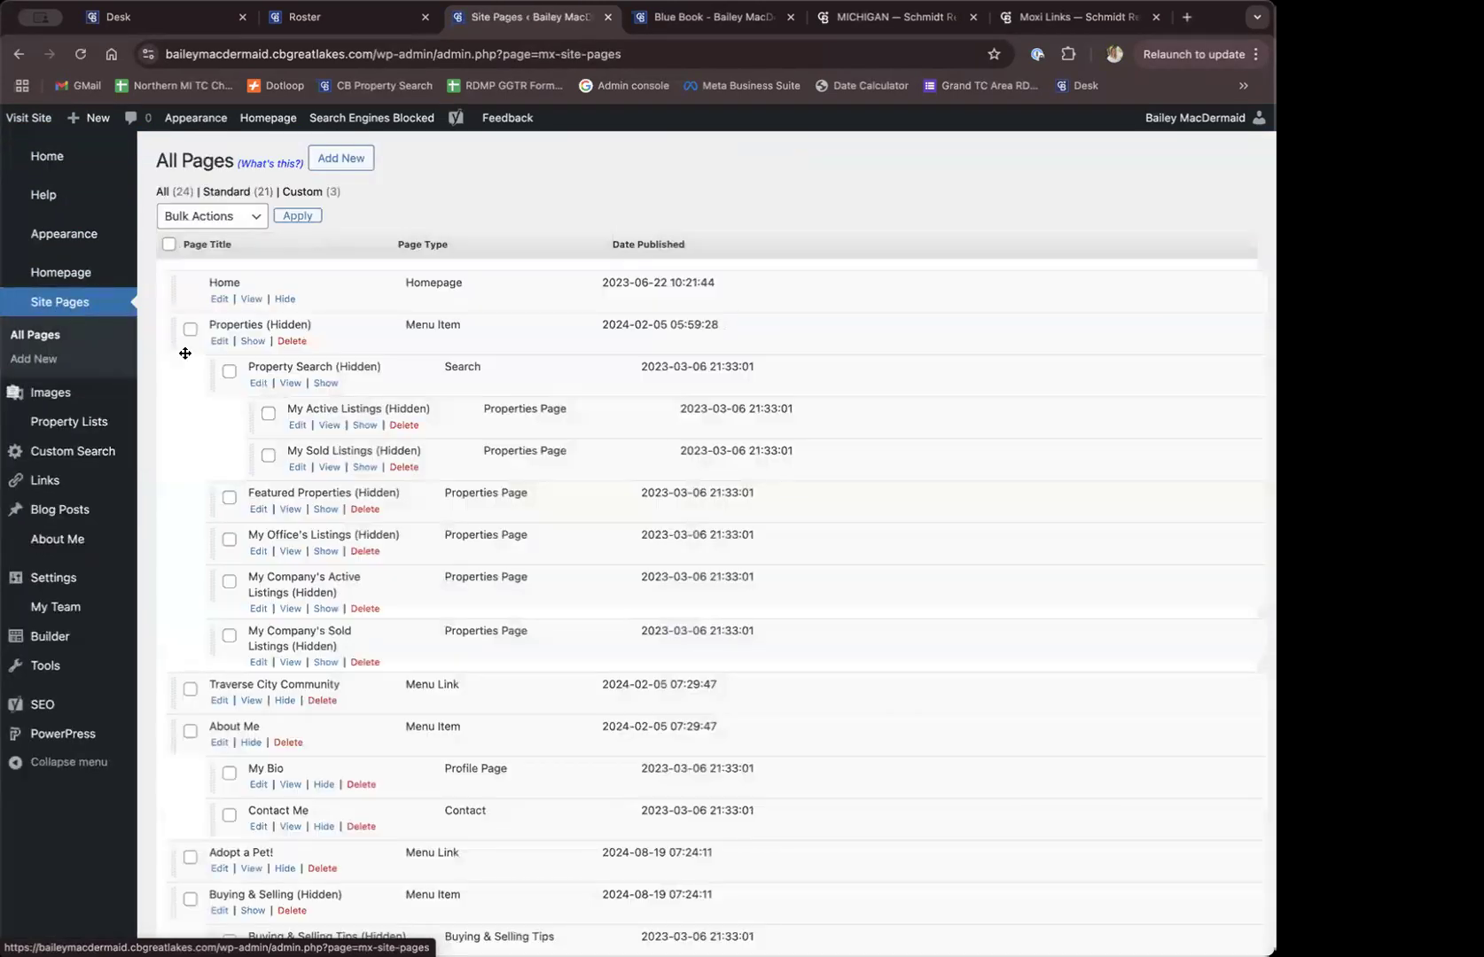
scroll(200, 423, down, 3)
scroll(200, 422, down, 10)
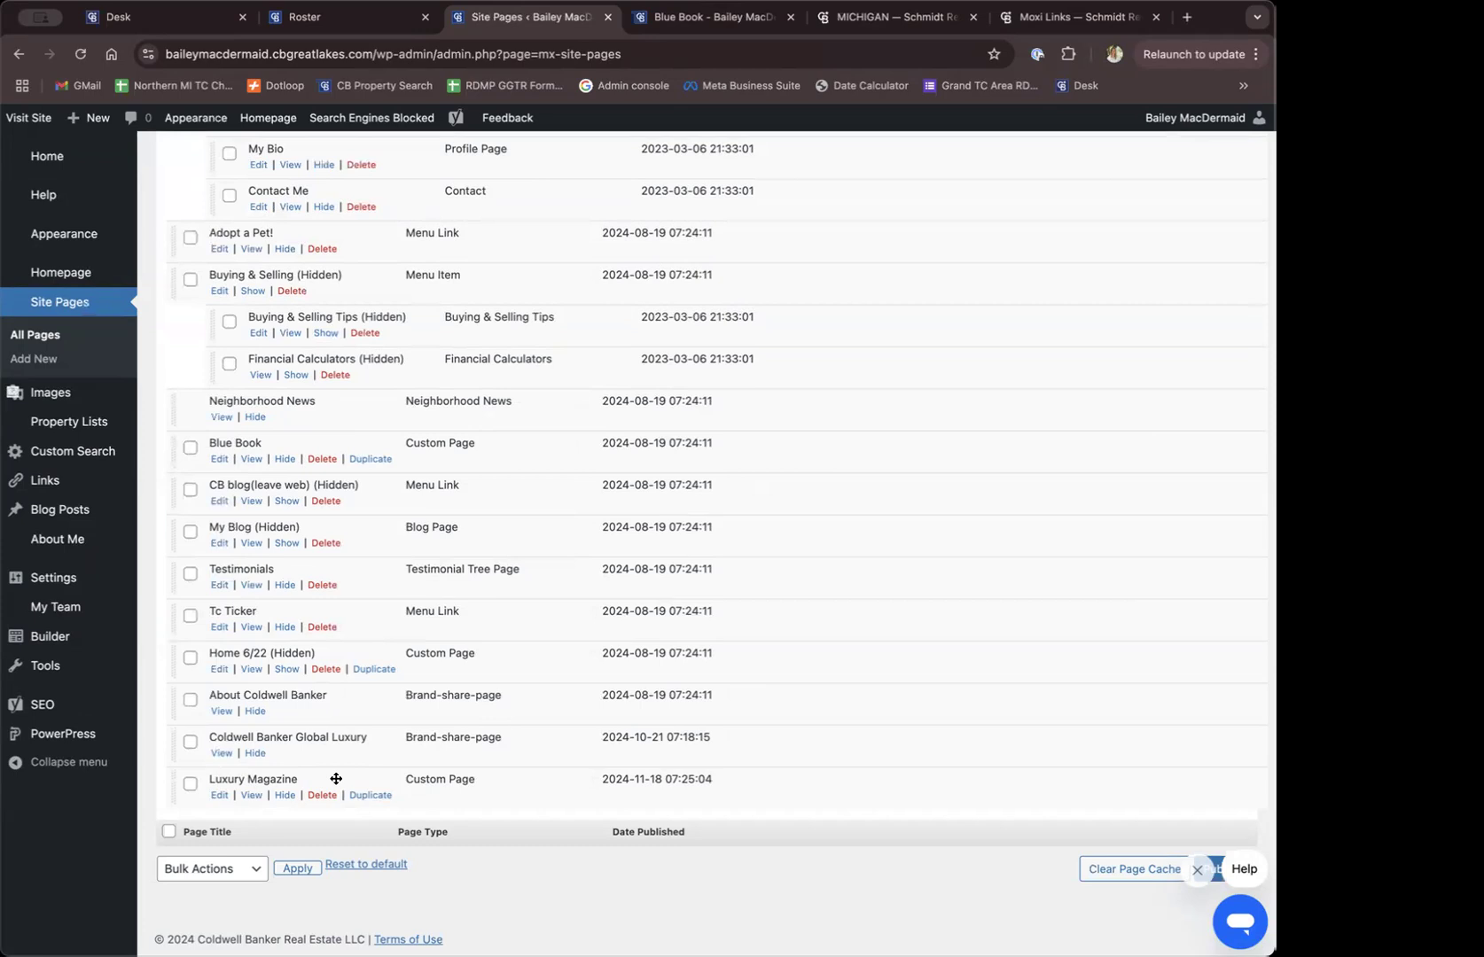
Move the Luxury Magazine page between the About Me group and Adopt a Pet!, dismiss the Help prompt, and publish the new page order
drag(336, 778, 324, 239)
scroll(379, 240, up, 1)
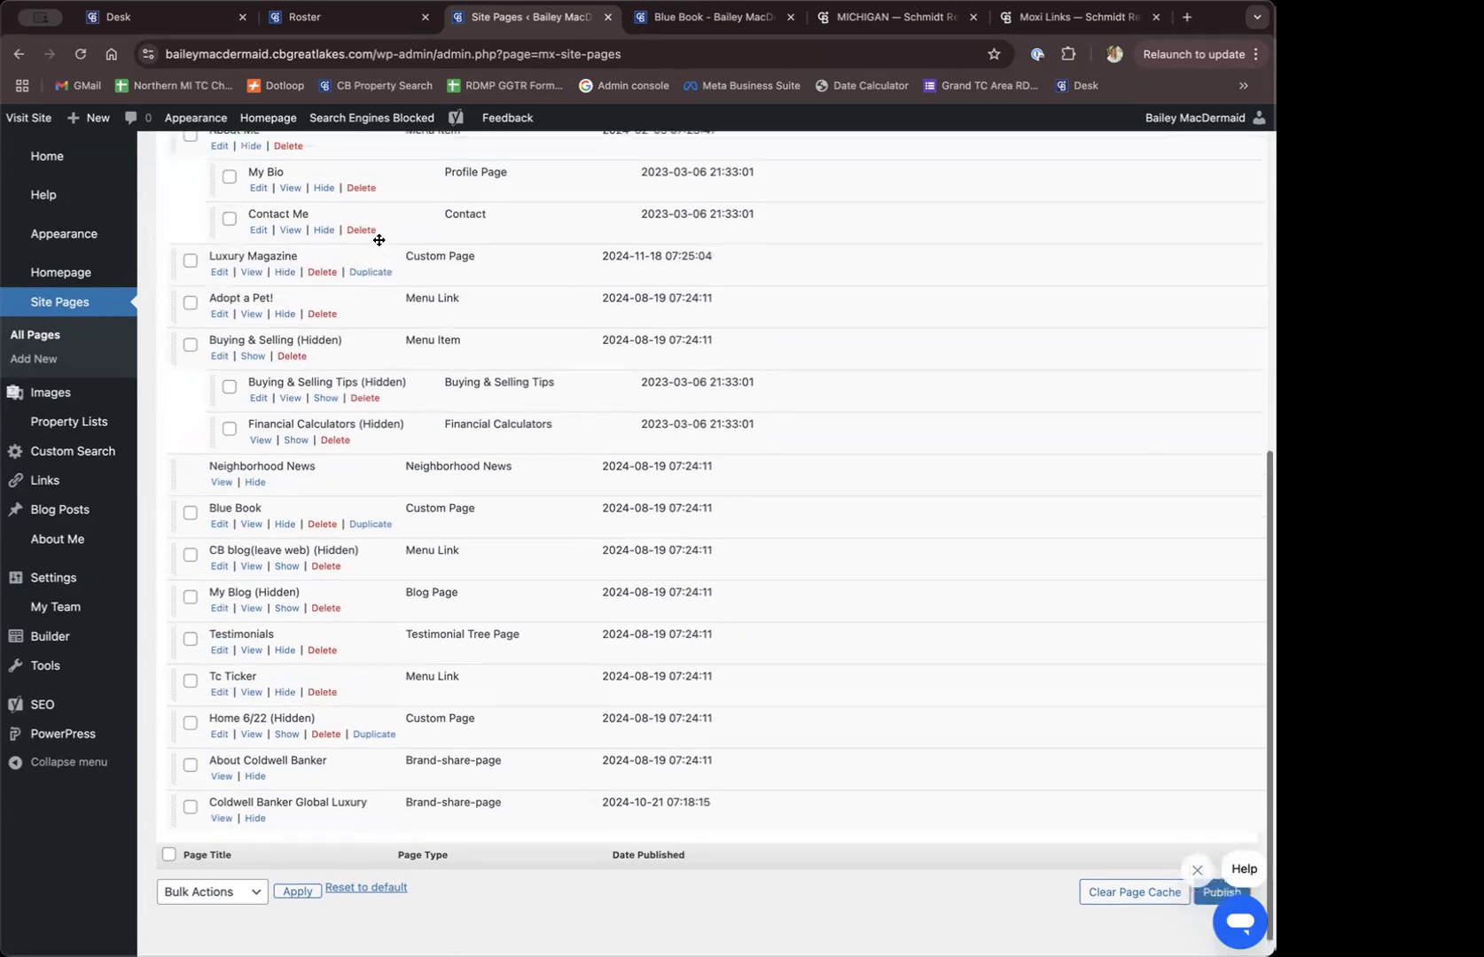
scroll(379, 241, up, 10)
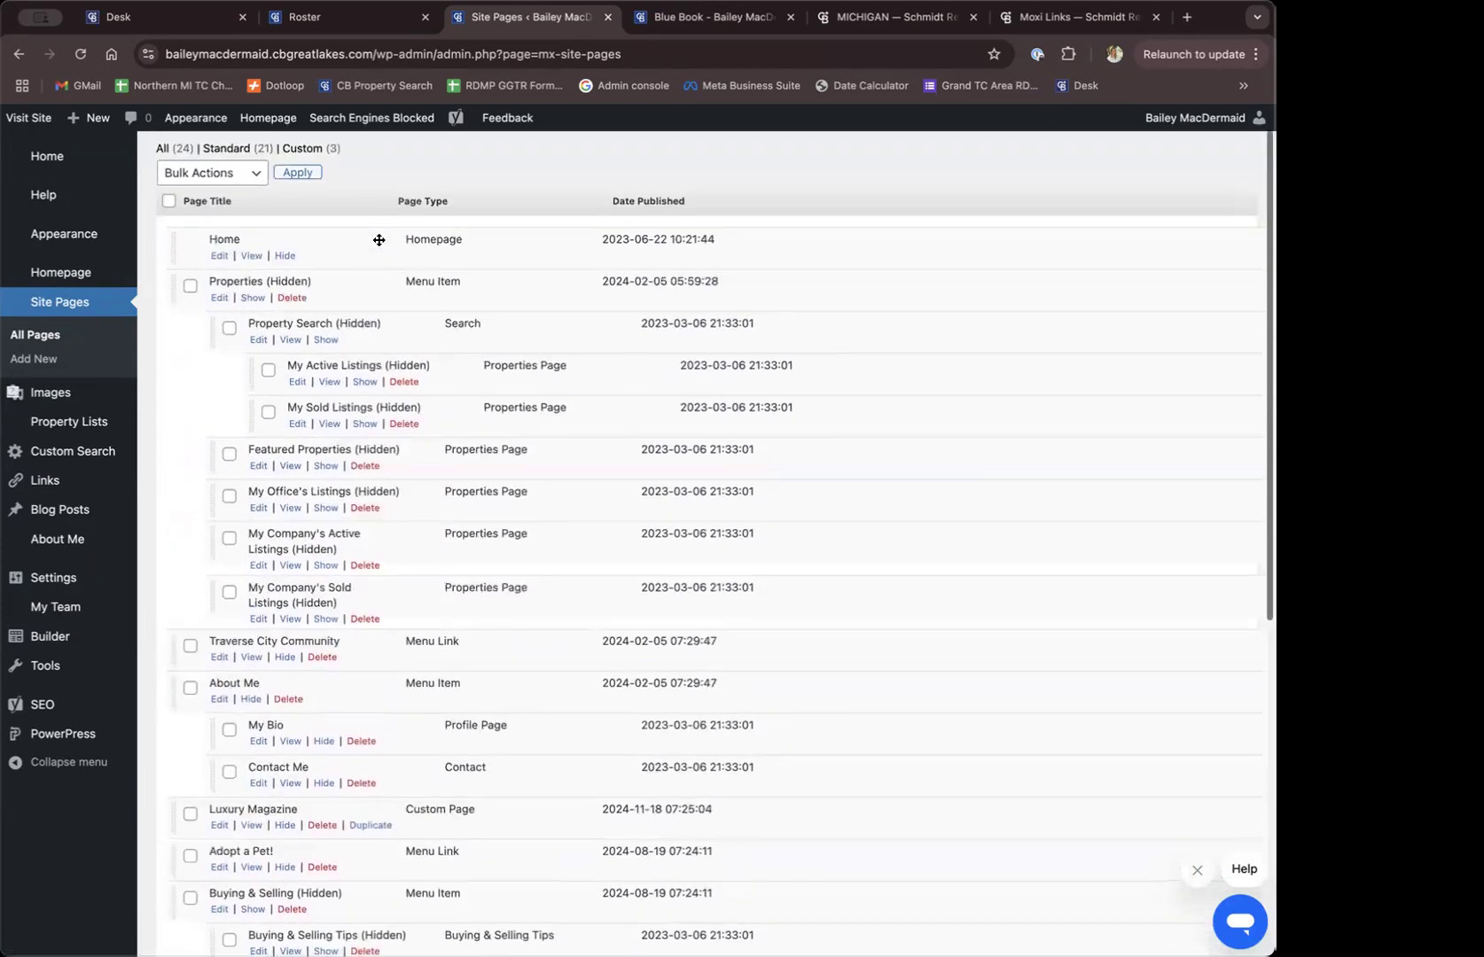
scroll(378, 240, down, 2)
scroll(324, 737, up, 3)
scroll(324, 738, down, 7)
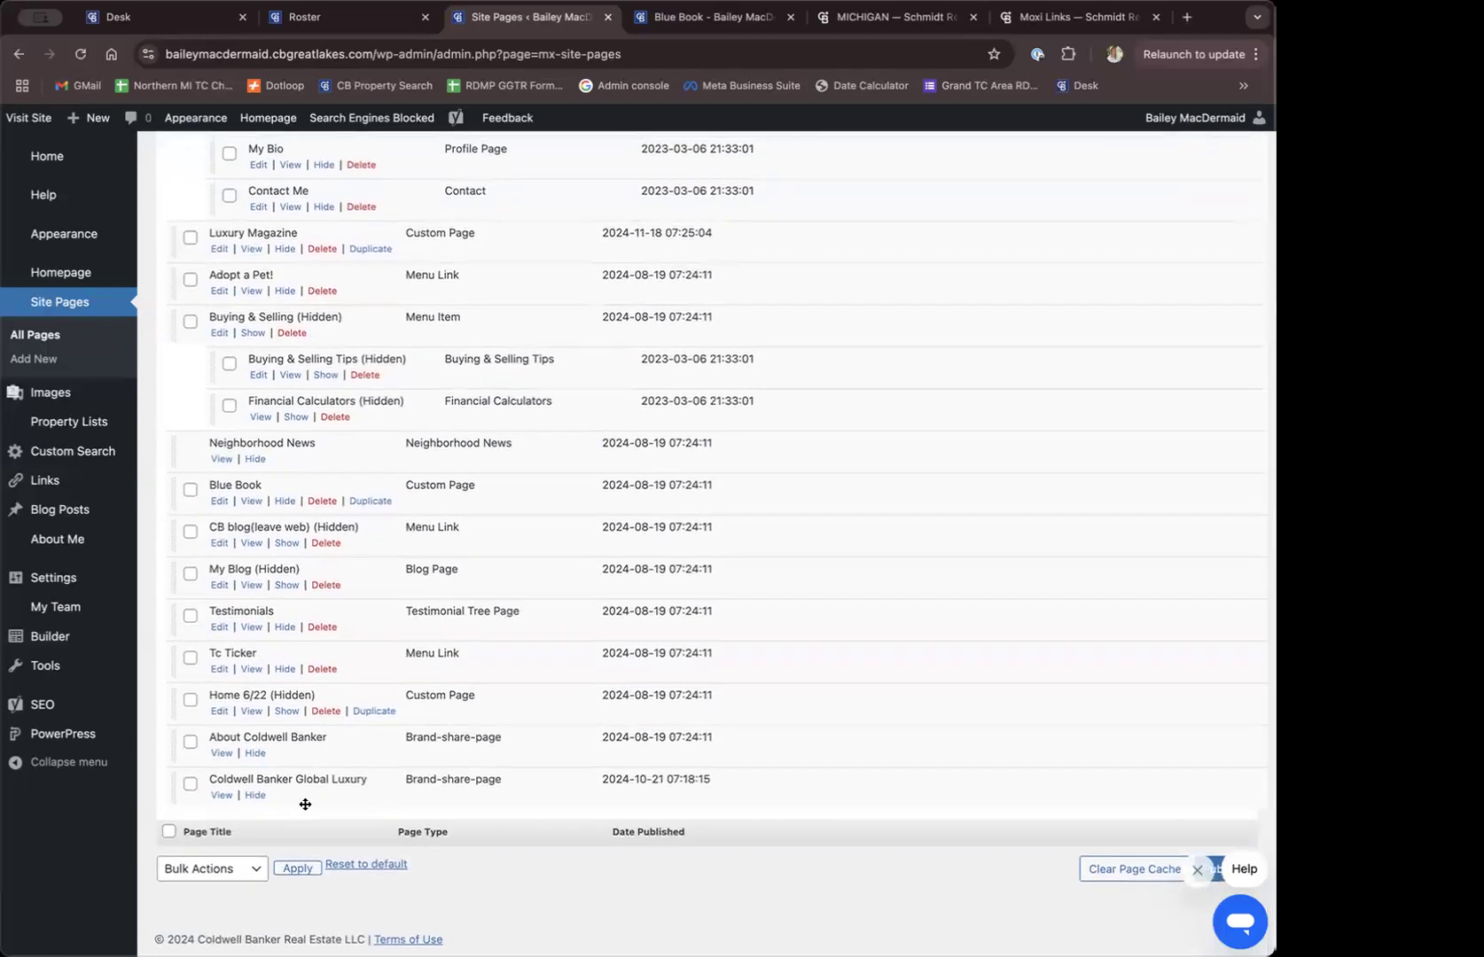
click(1197, 869)
click(1219, 872)
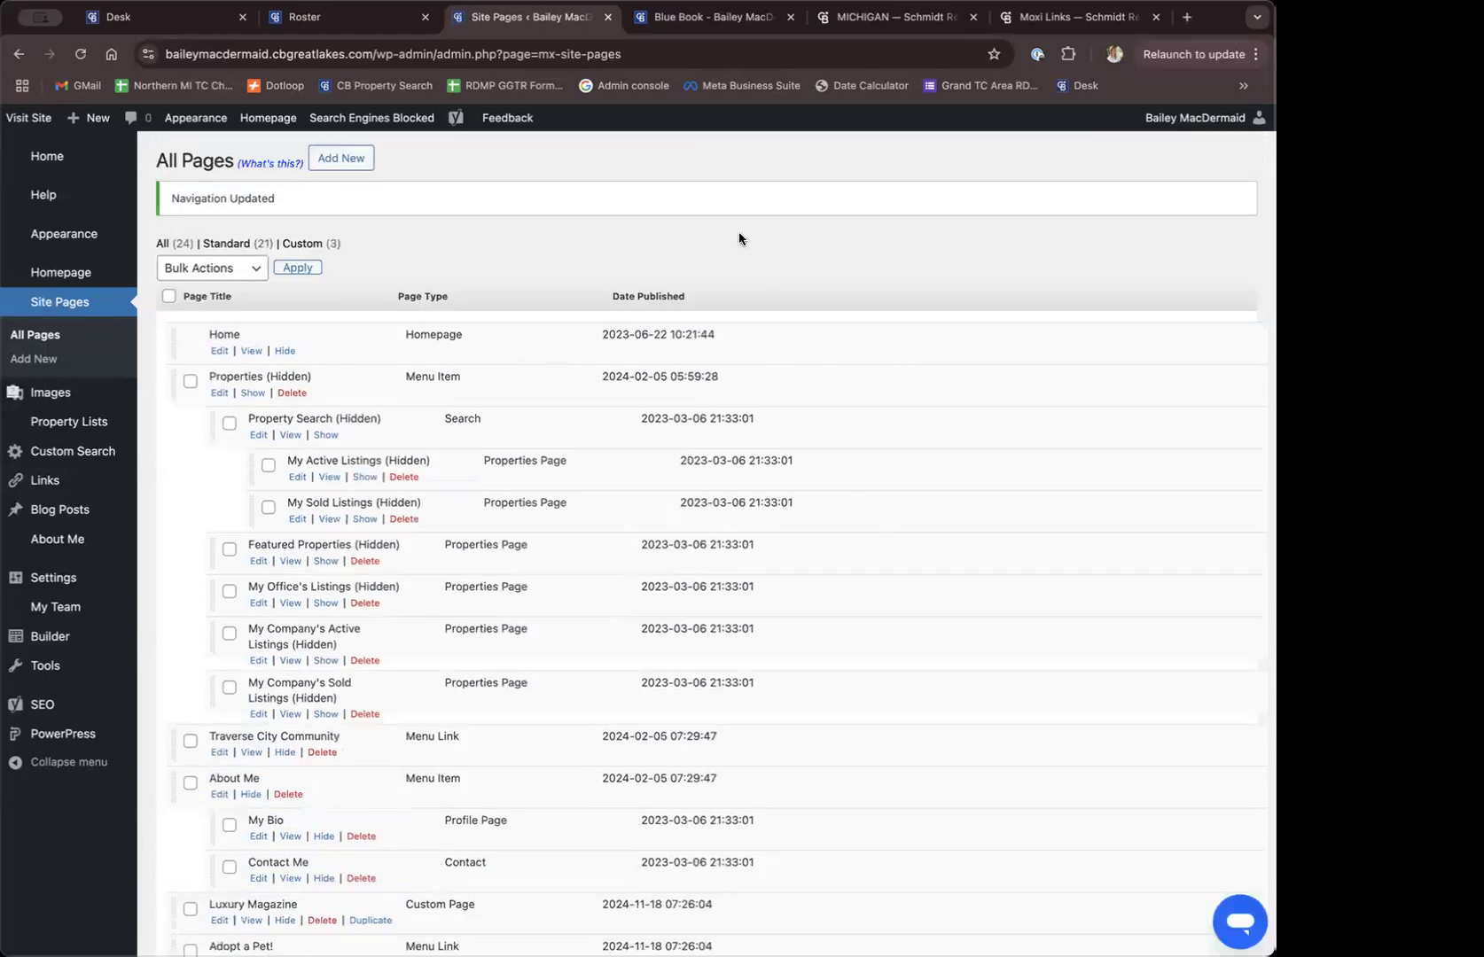
Reload the live Blue Book page to check the navigation menu for Luxury Magazine, and go to the site's home page
click(700, 25)
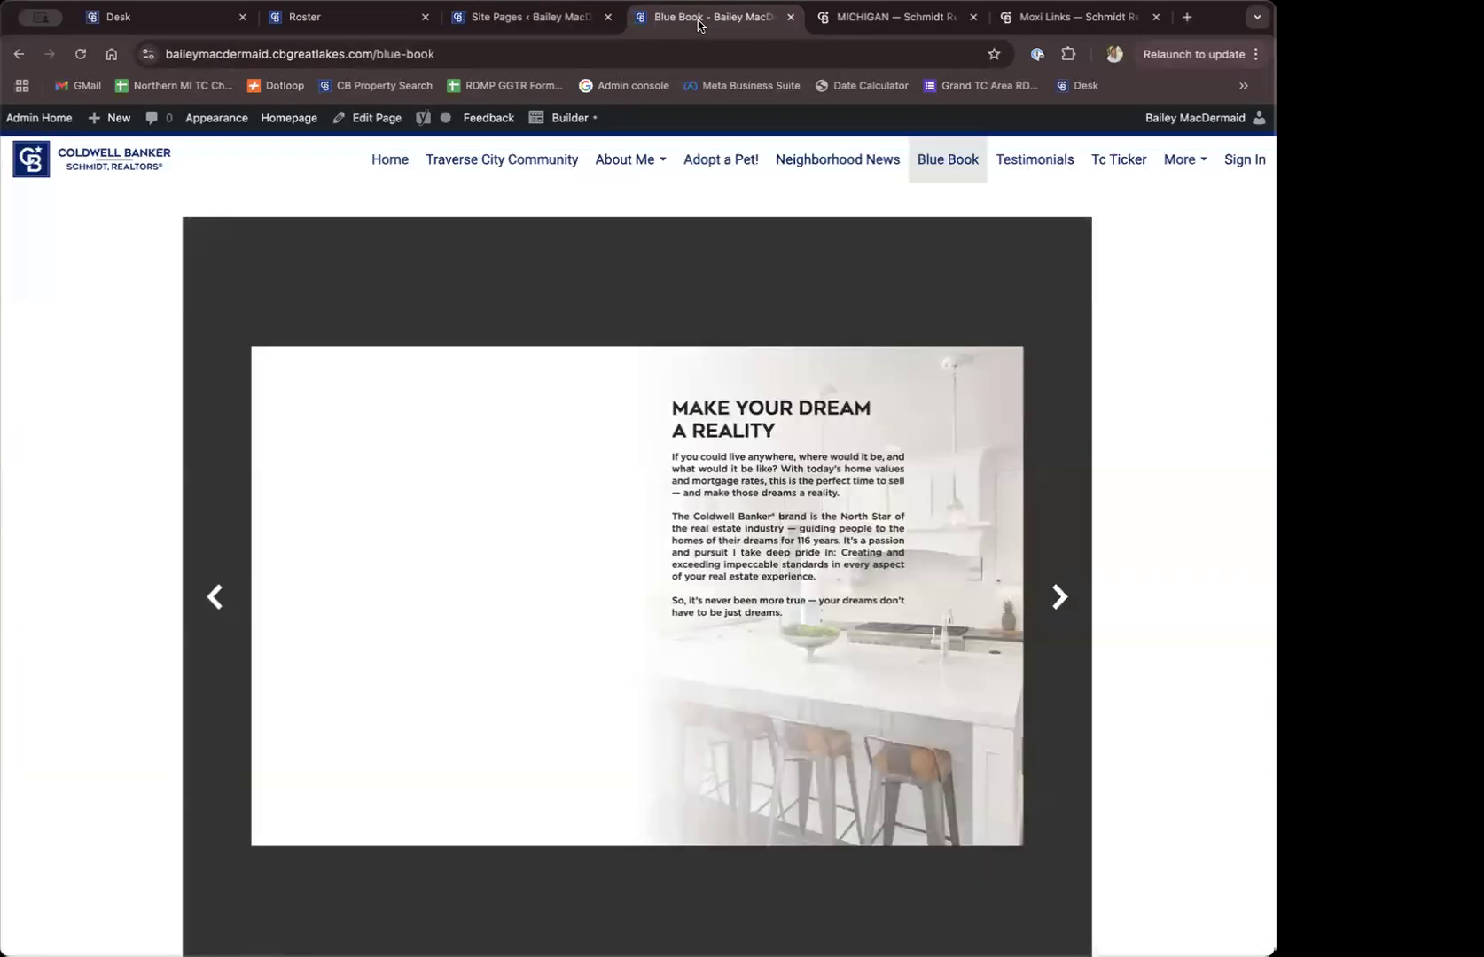
click(82, 53)
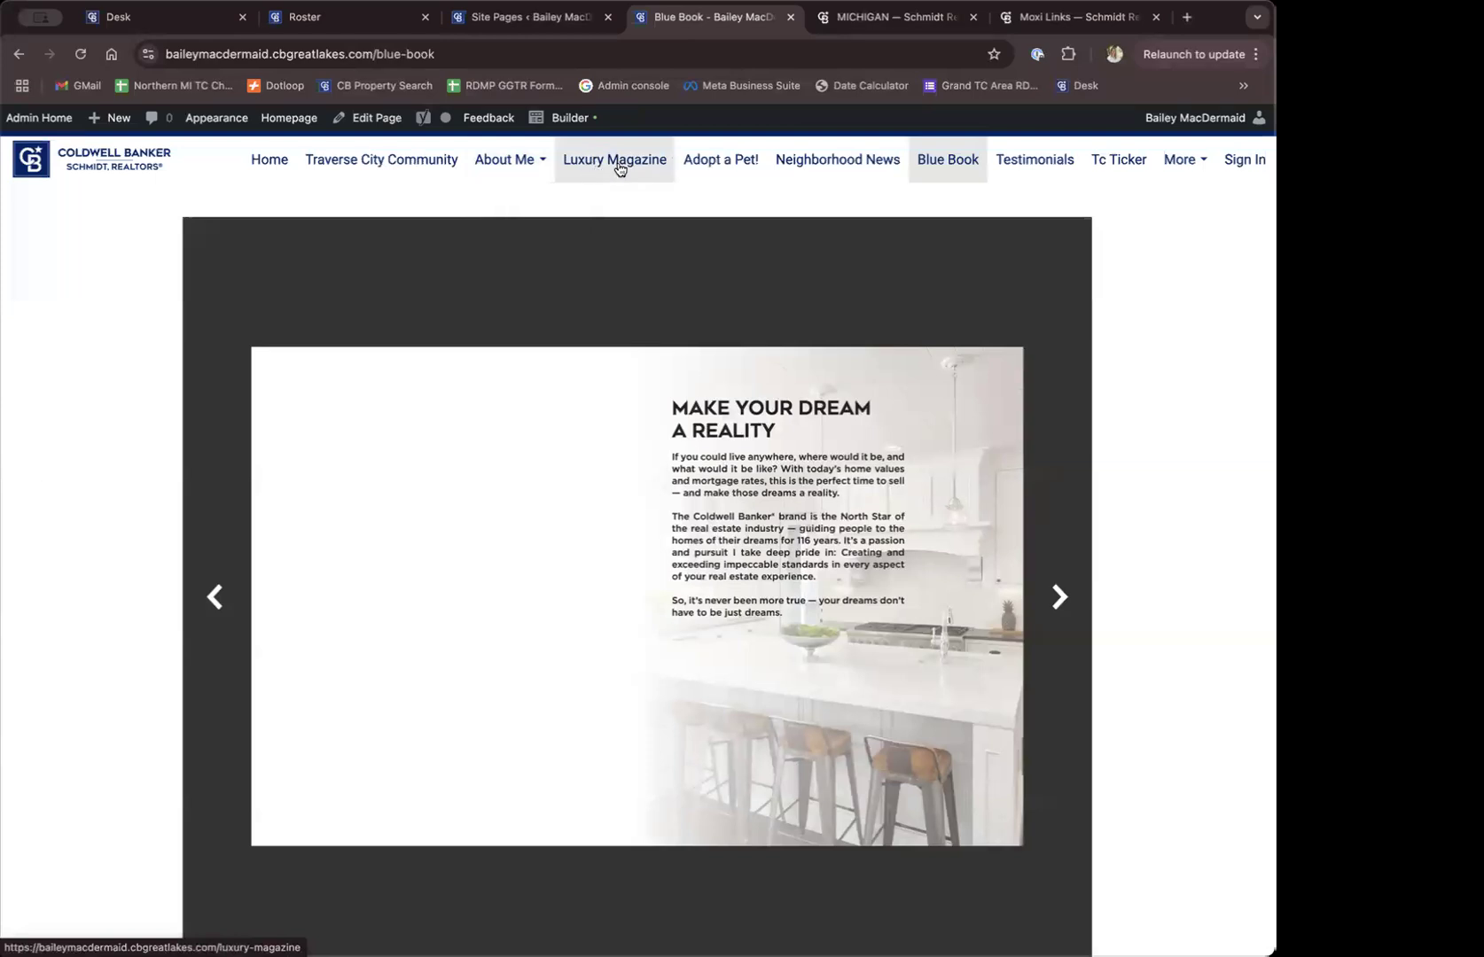
click(265, 163)
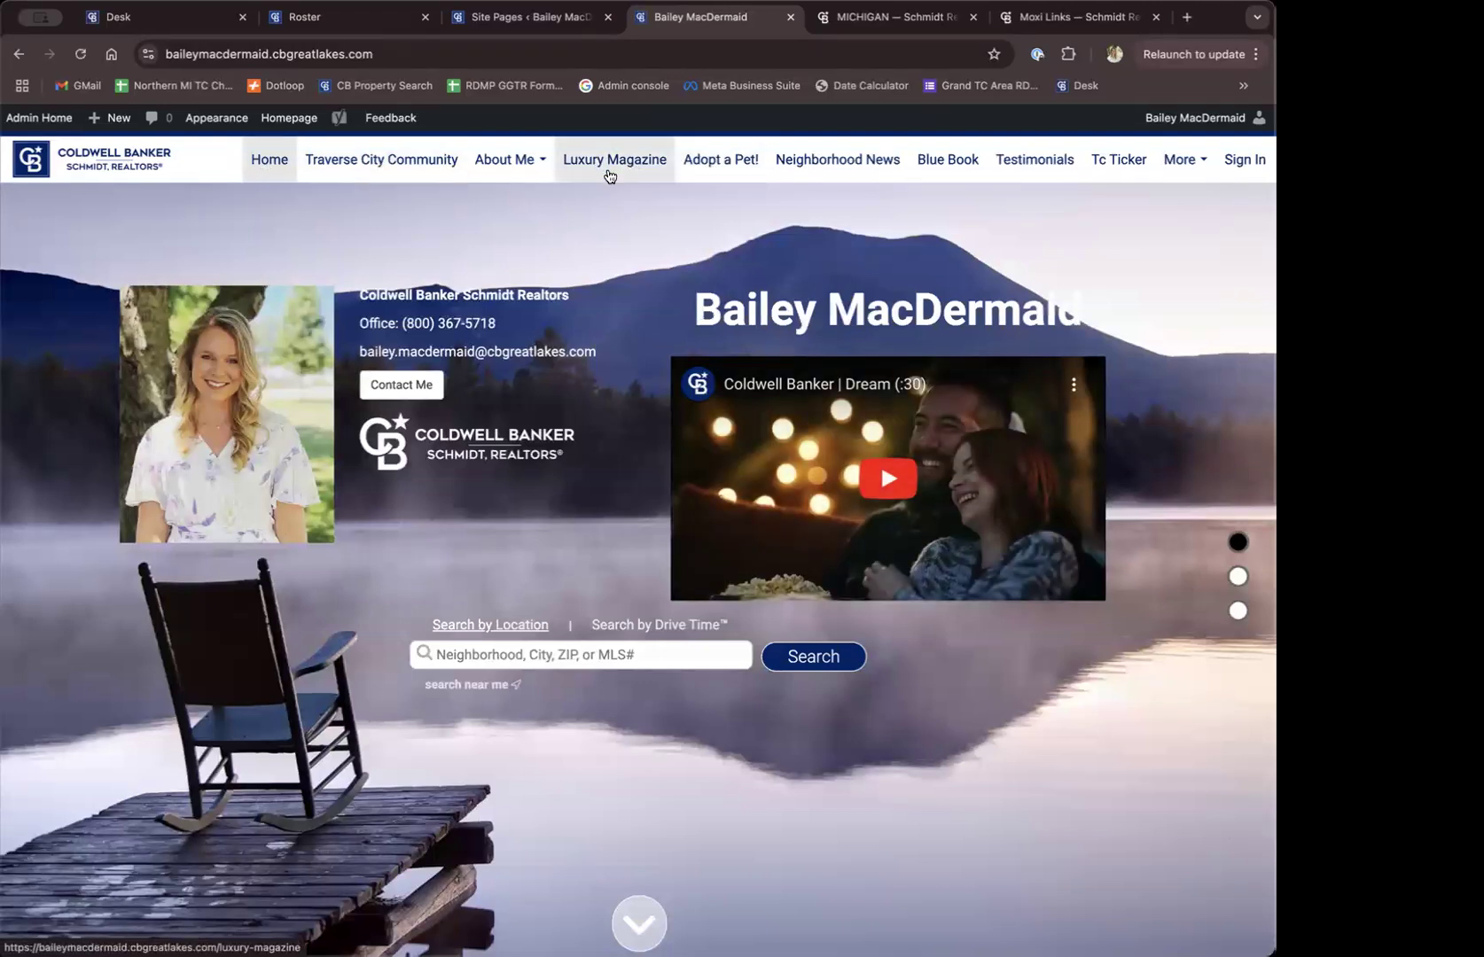
Open Luxury Magazine from the live site's navigation, leaf through several spreads of the flipbook, and return to the home page
click(615, 173)
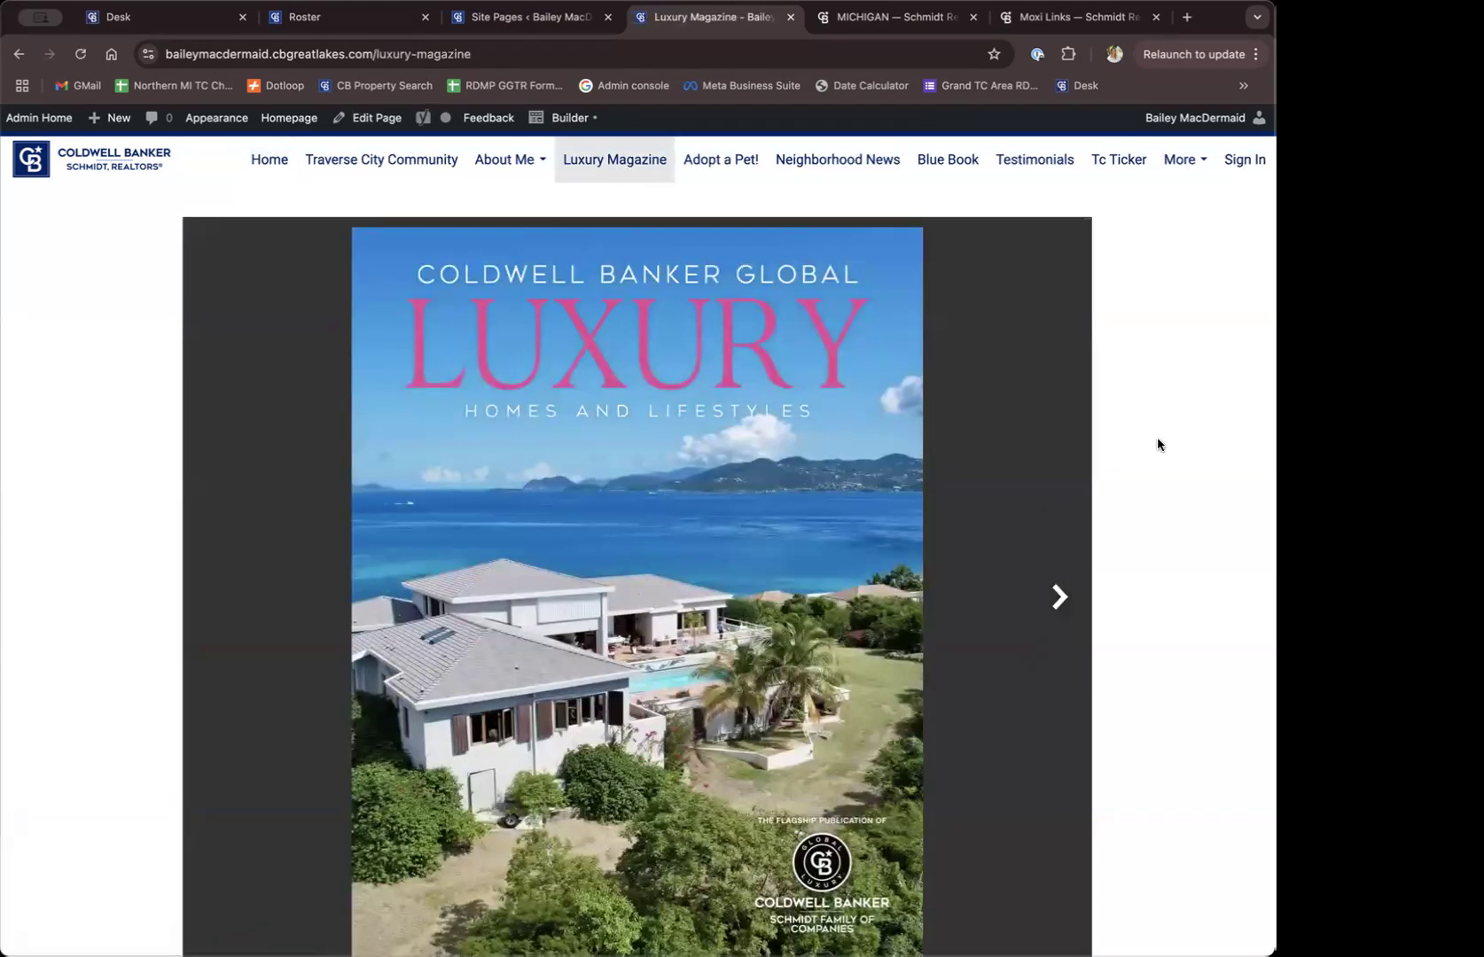
scroll(1157, 437, down, 2)
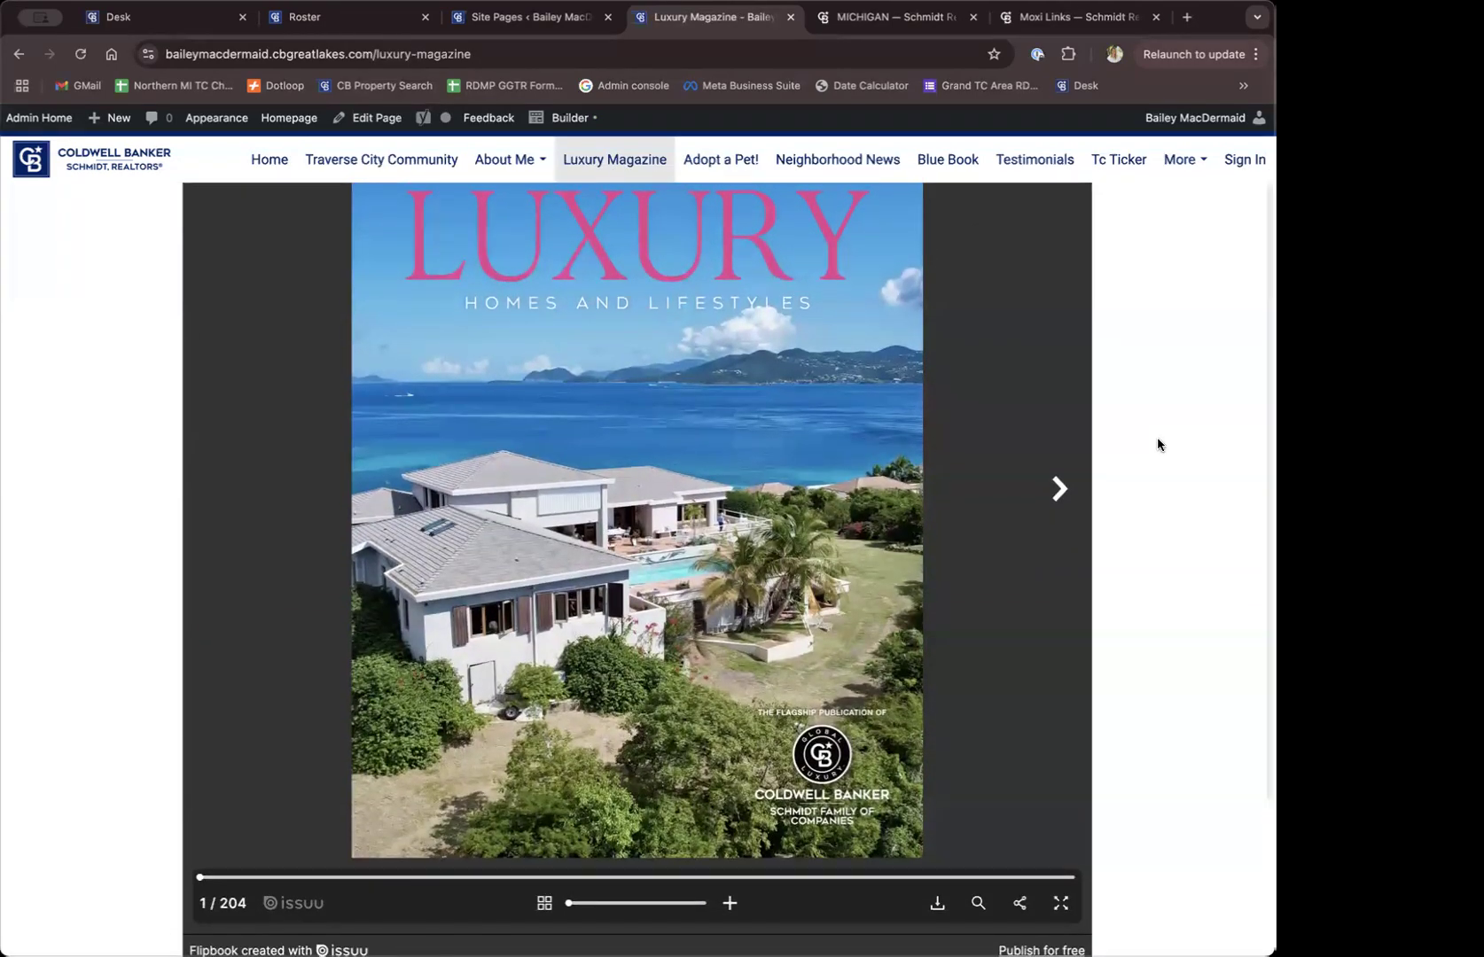
scroll(1157, 444, up, 2)
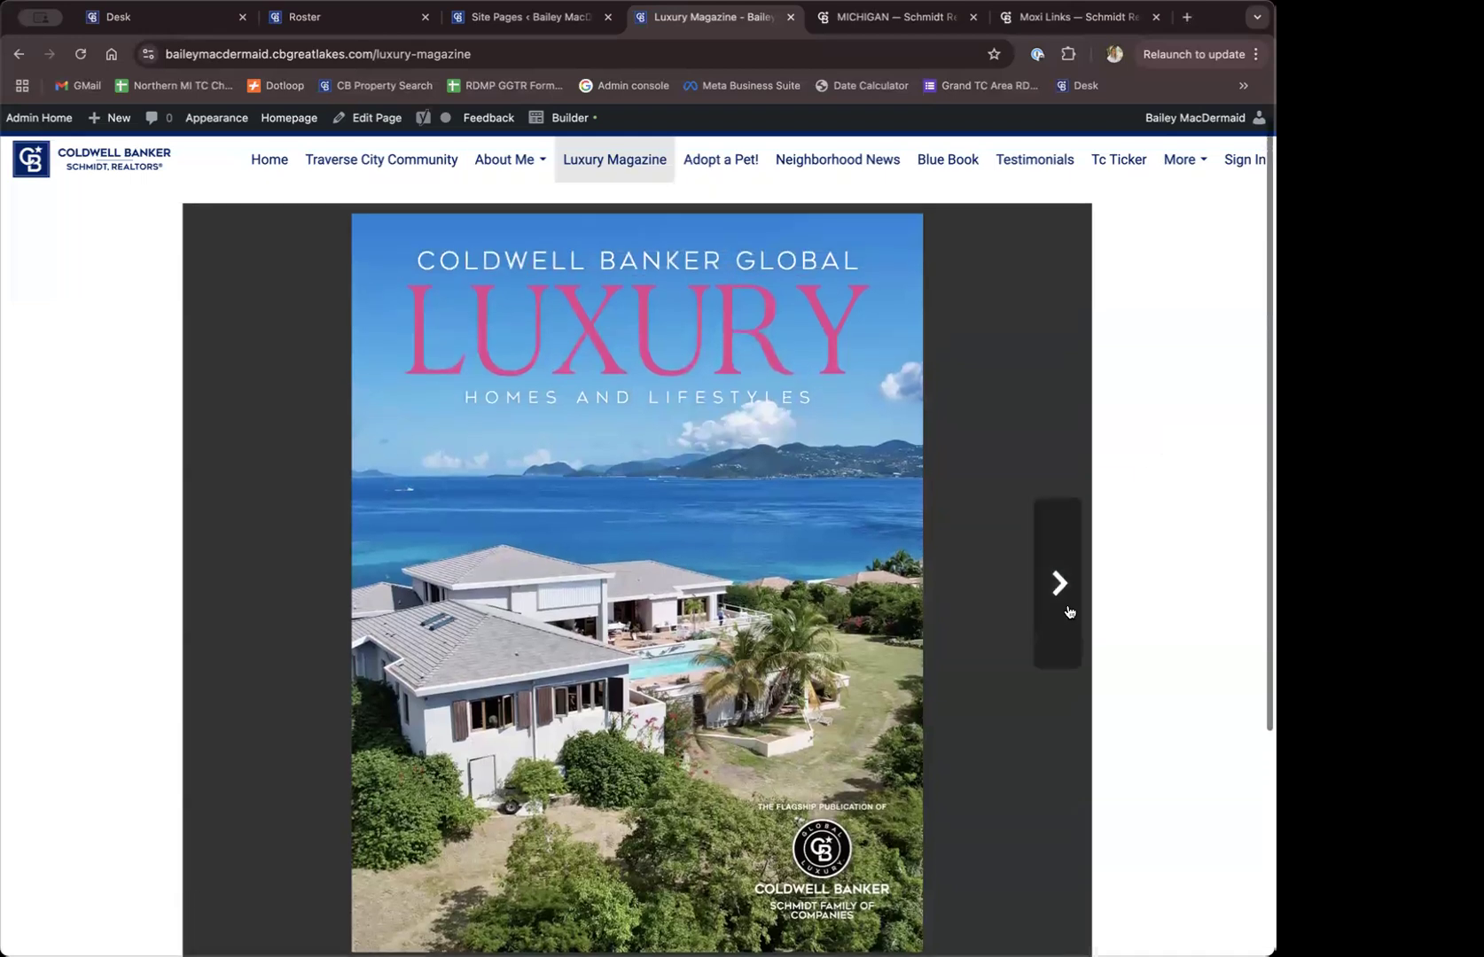
click(1064, 606)
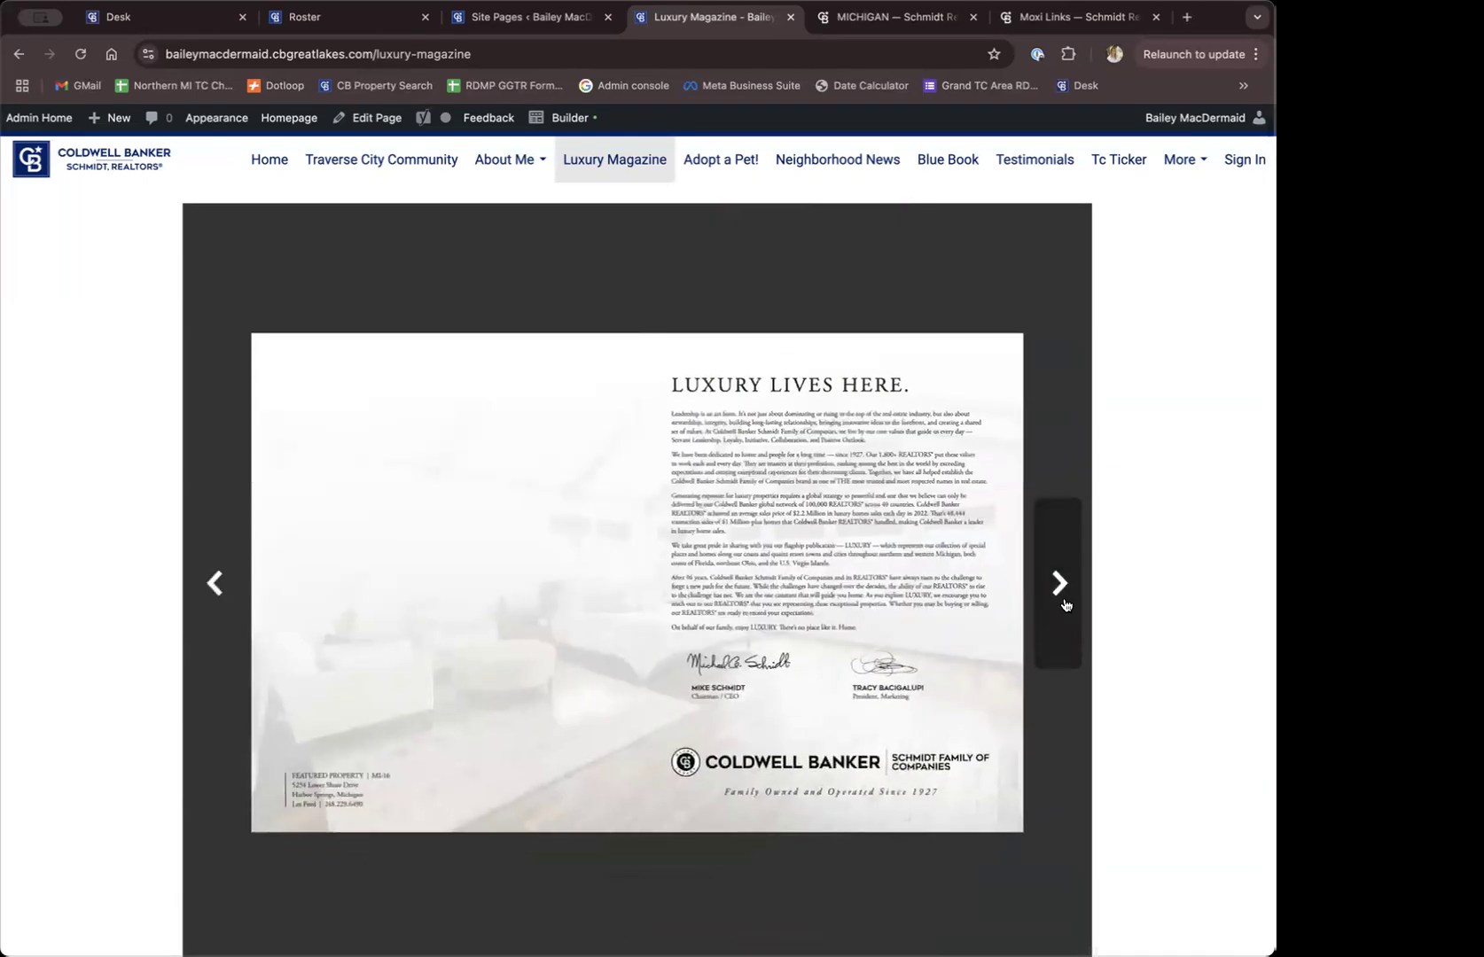
click(1064, 607)
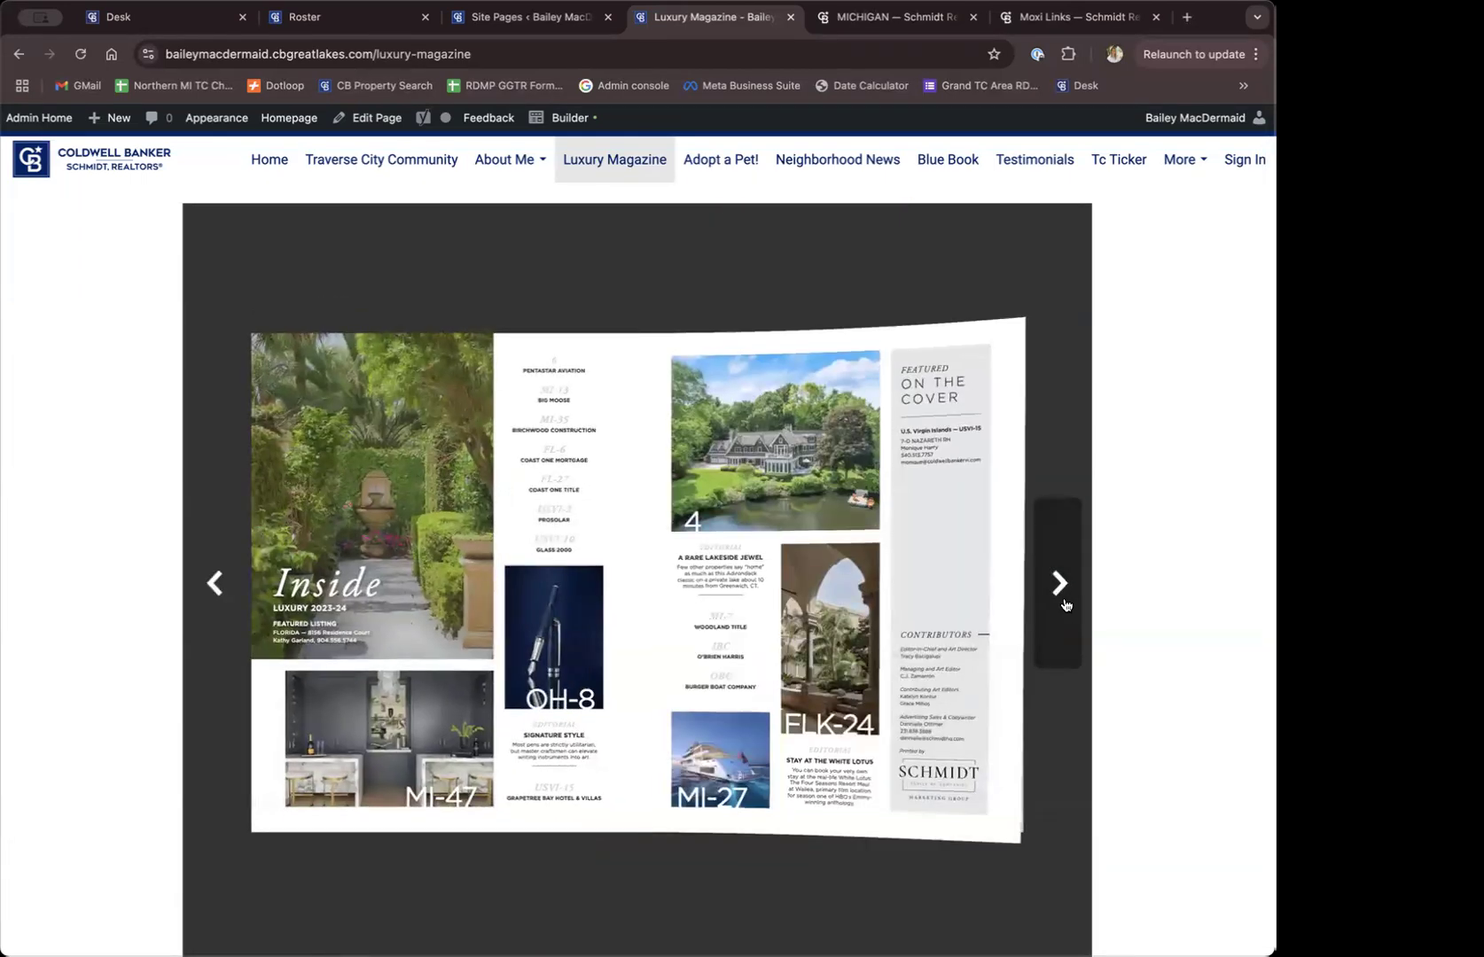
click(1066, 605)
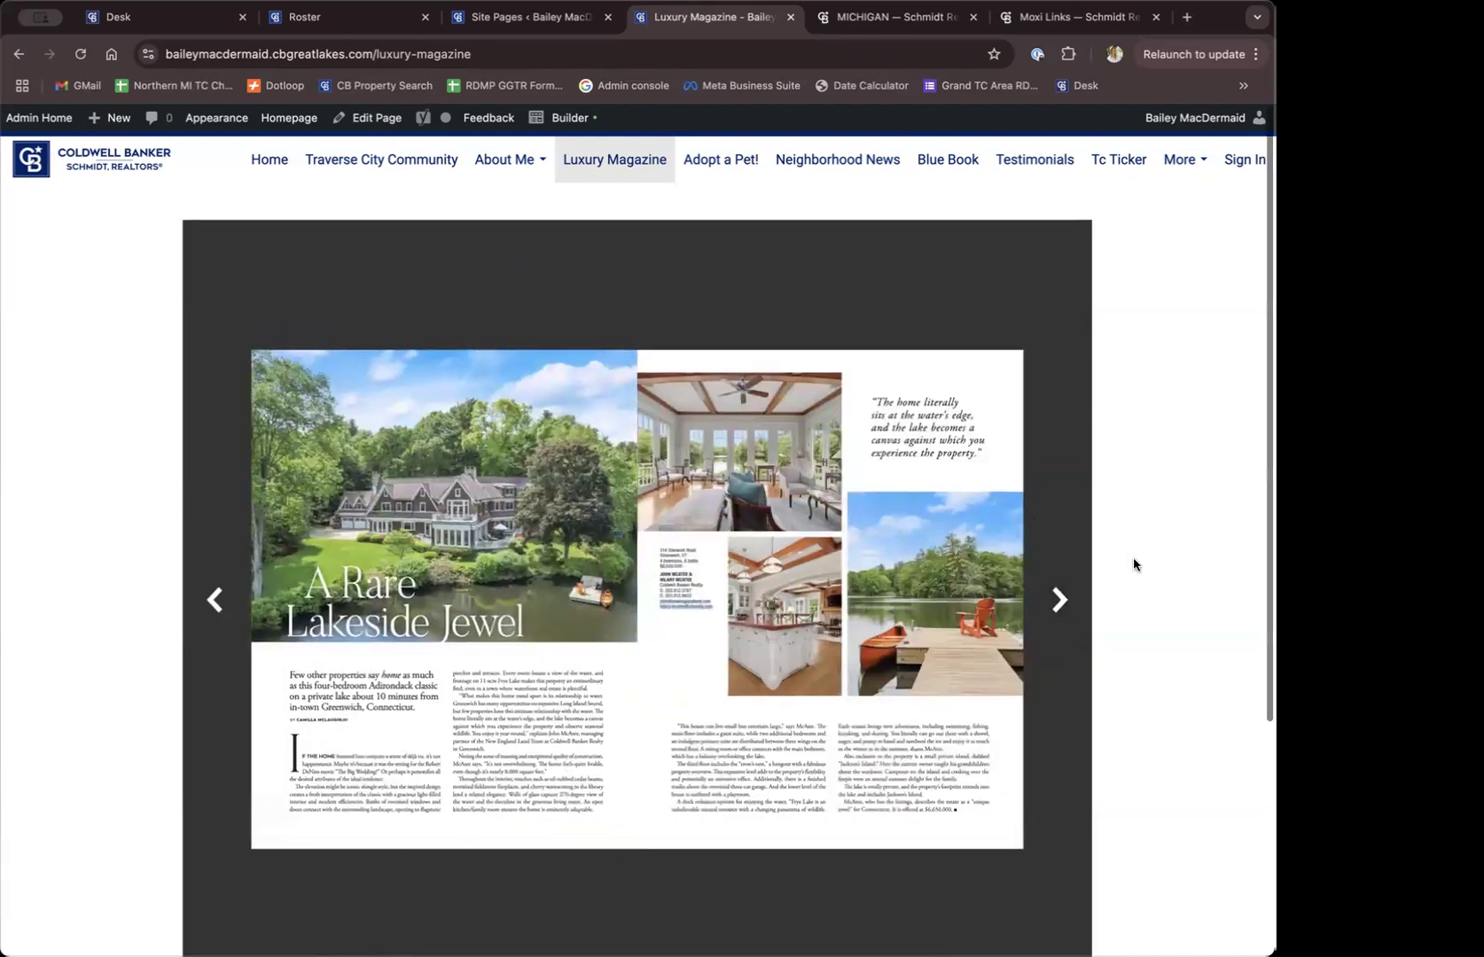
click(270, 156)
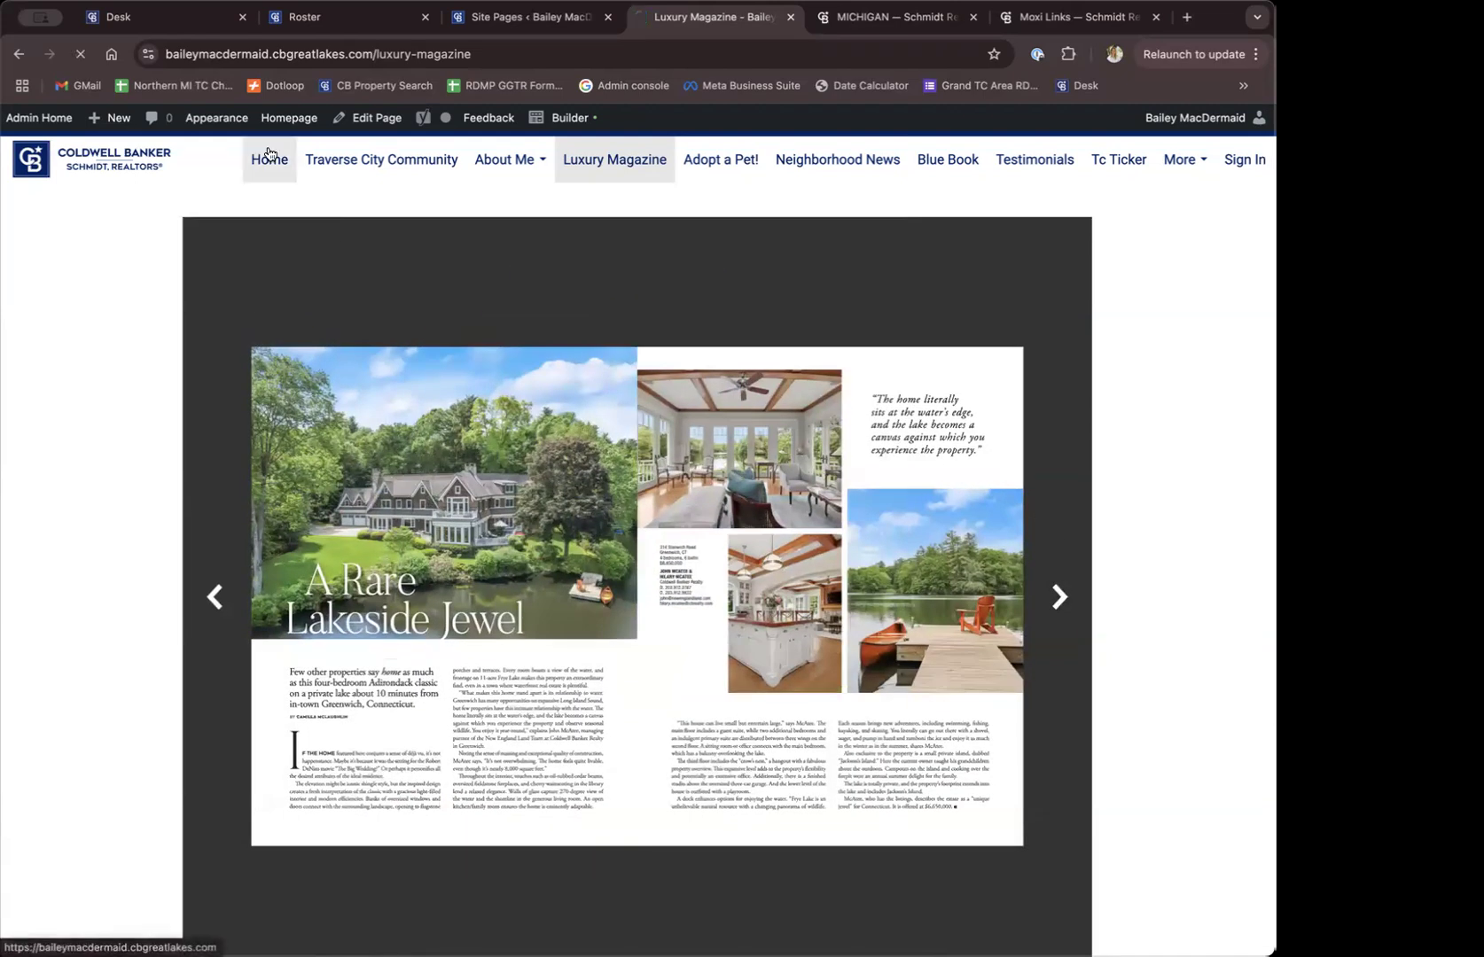